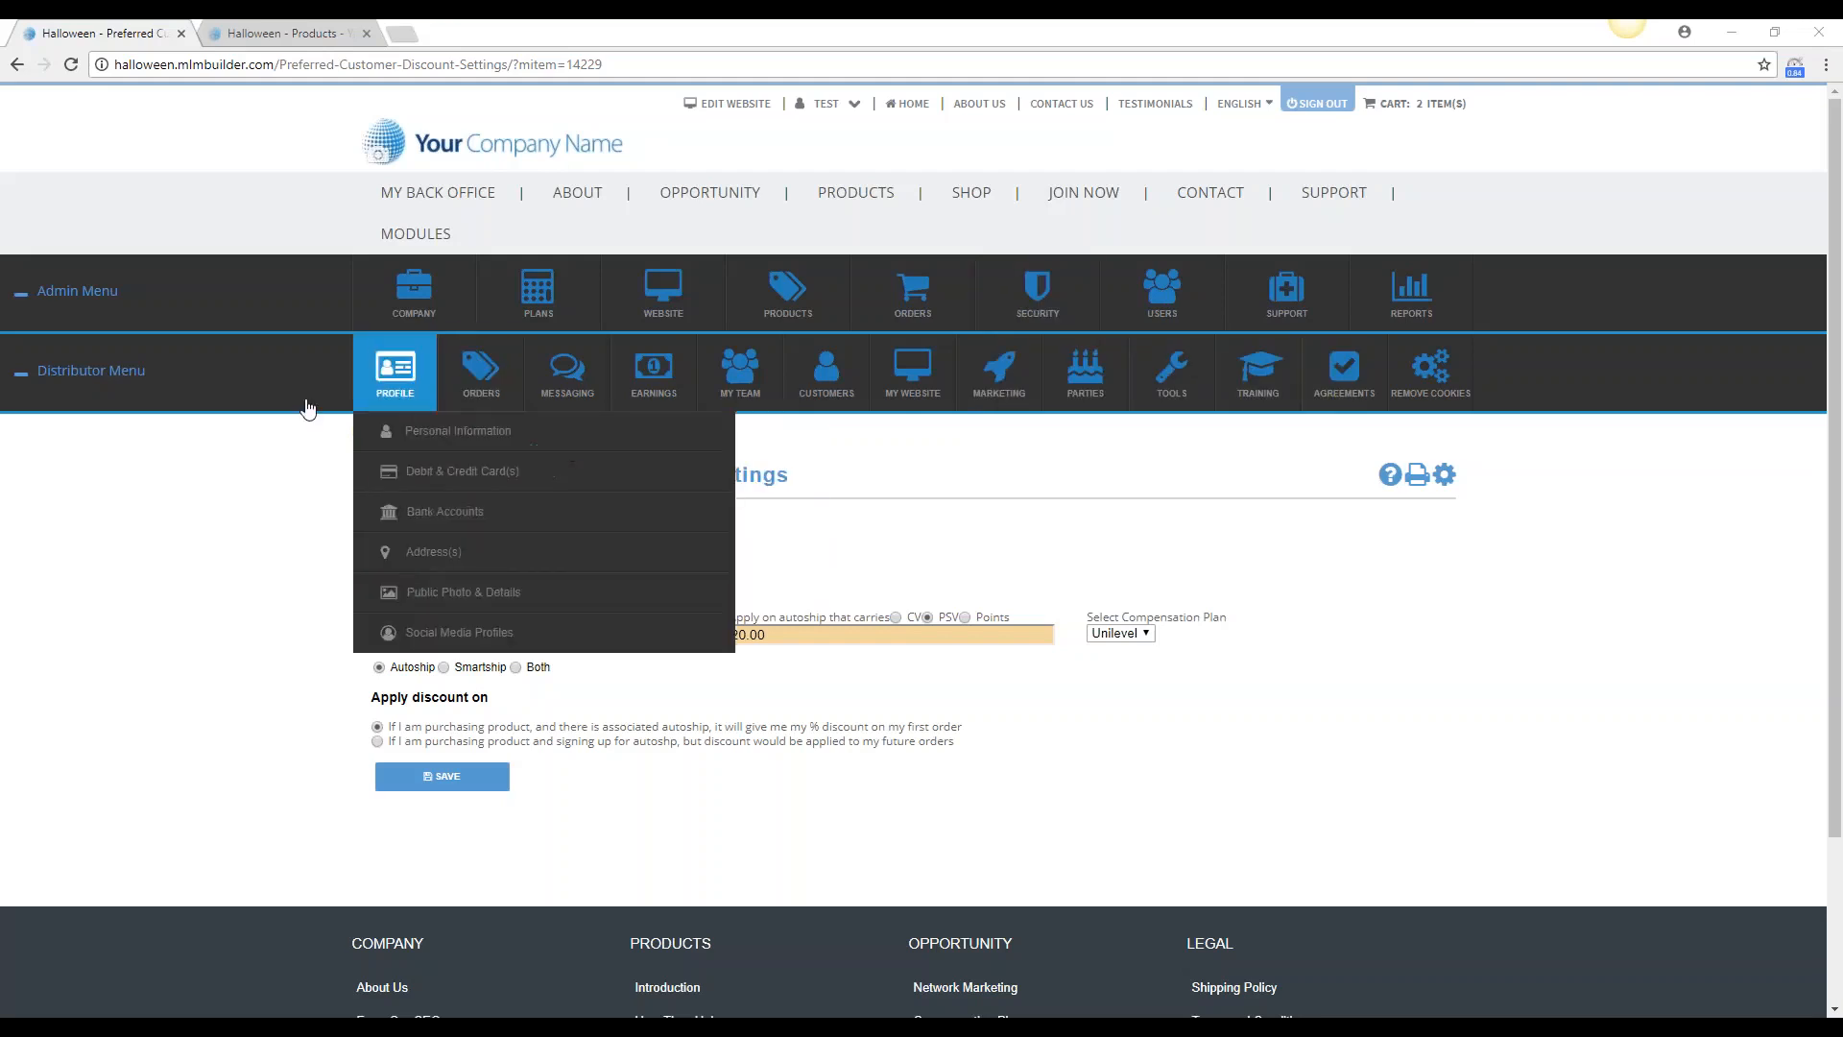
# Turn the preferred customer discount off and back on
pyautogui.moveTo(552, 285)
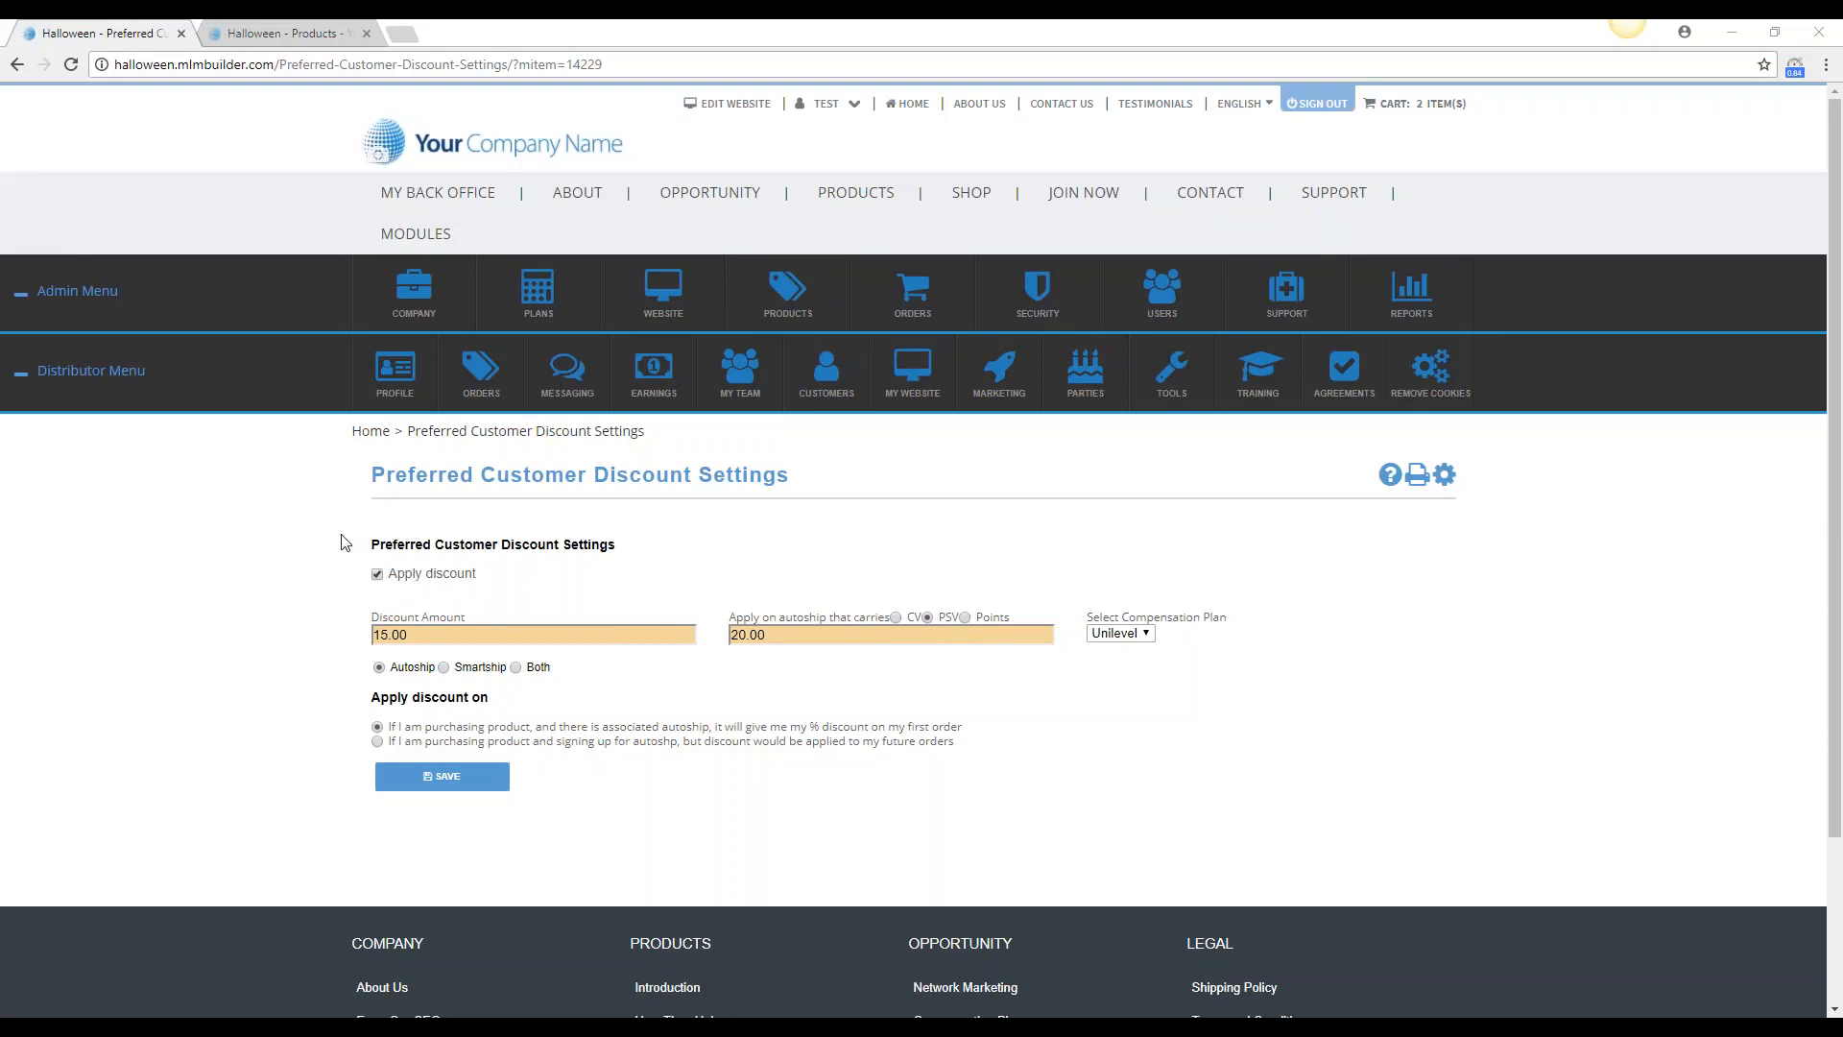
pyautogui.click(377, 574)
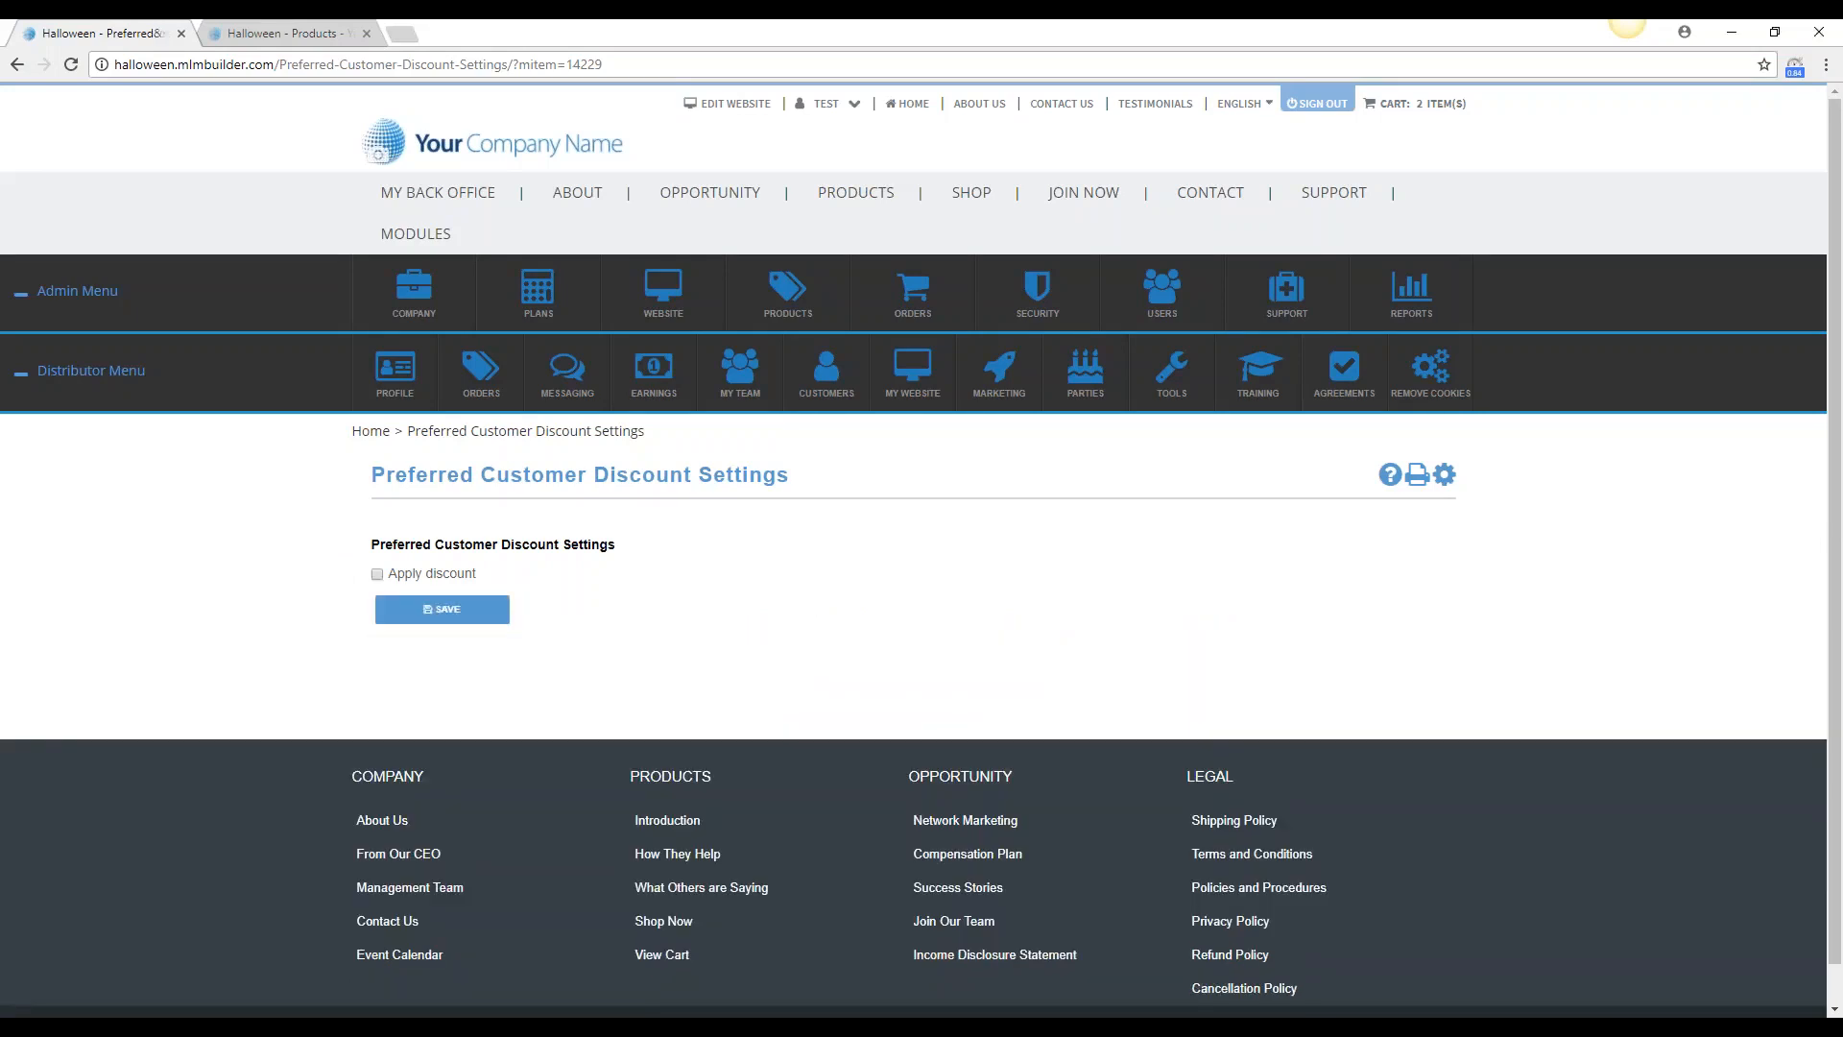
pyautogui.click(378, 574)
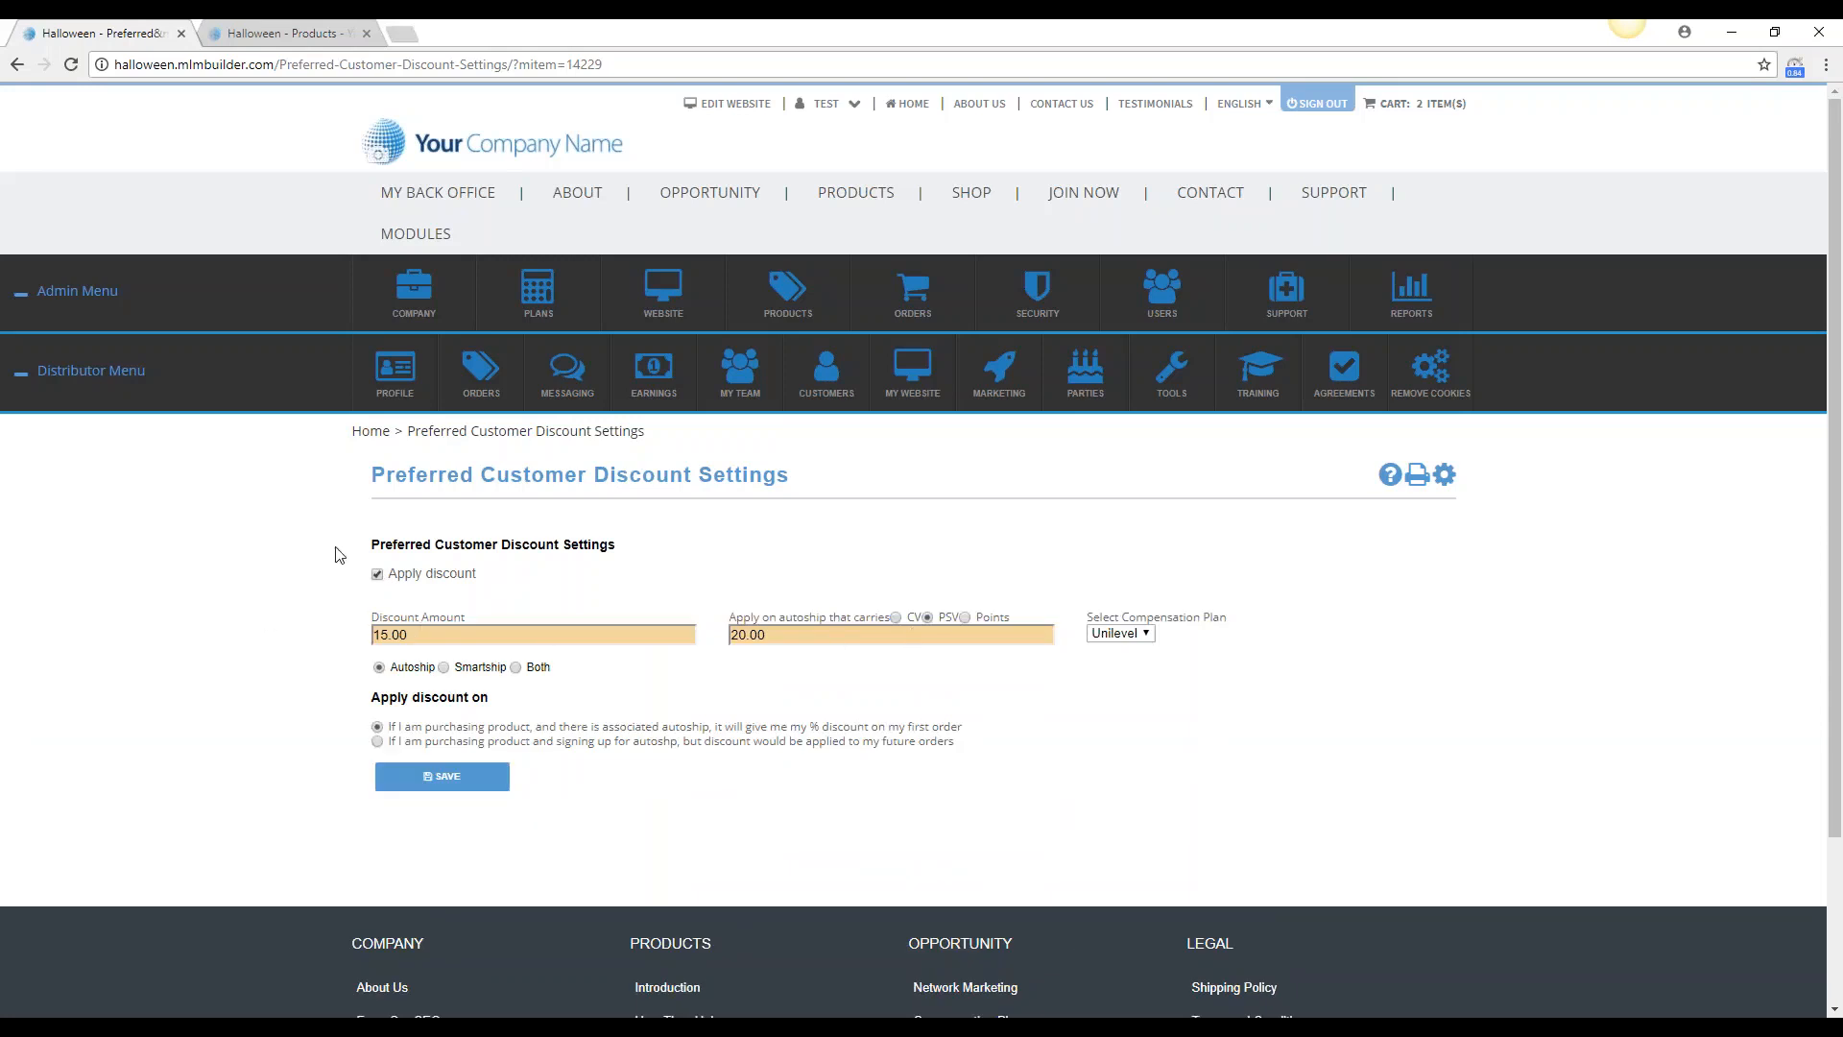
# Set the discount amount to 20.00 and try applying it to both autoship and smartship
pyautogui.doubleClick(435, 634)
pyautogui.write('20.00')
pyautogui.click(516, 668)
# Check the SKU's commission values and points earned on the already open Products page, and return to the discount settings
pyautogui.click(893, 618)
pyautogui.hotkey('ctrl', 'Tab')
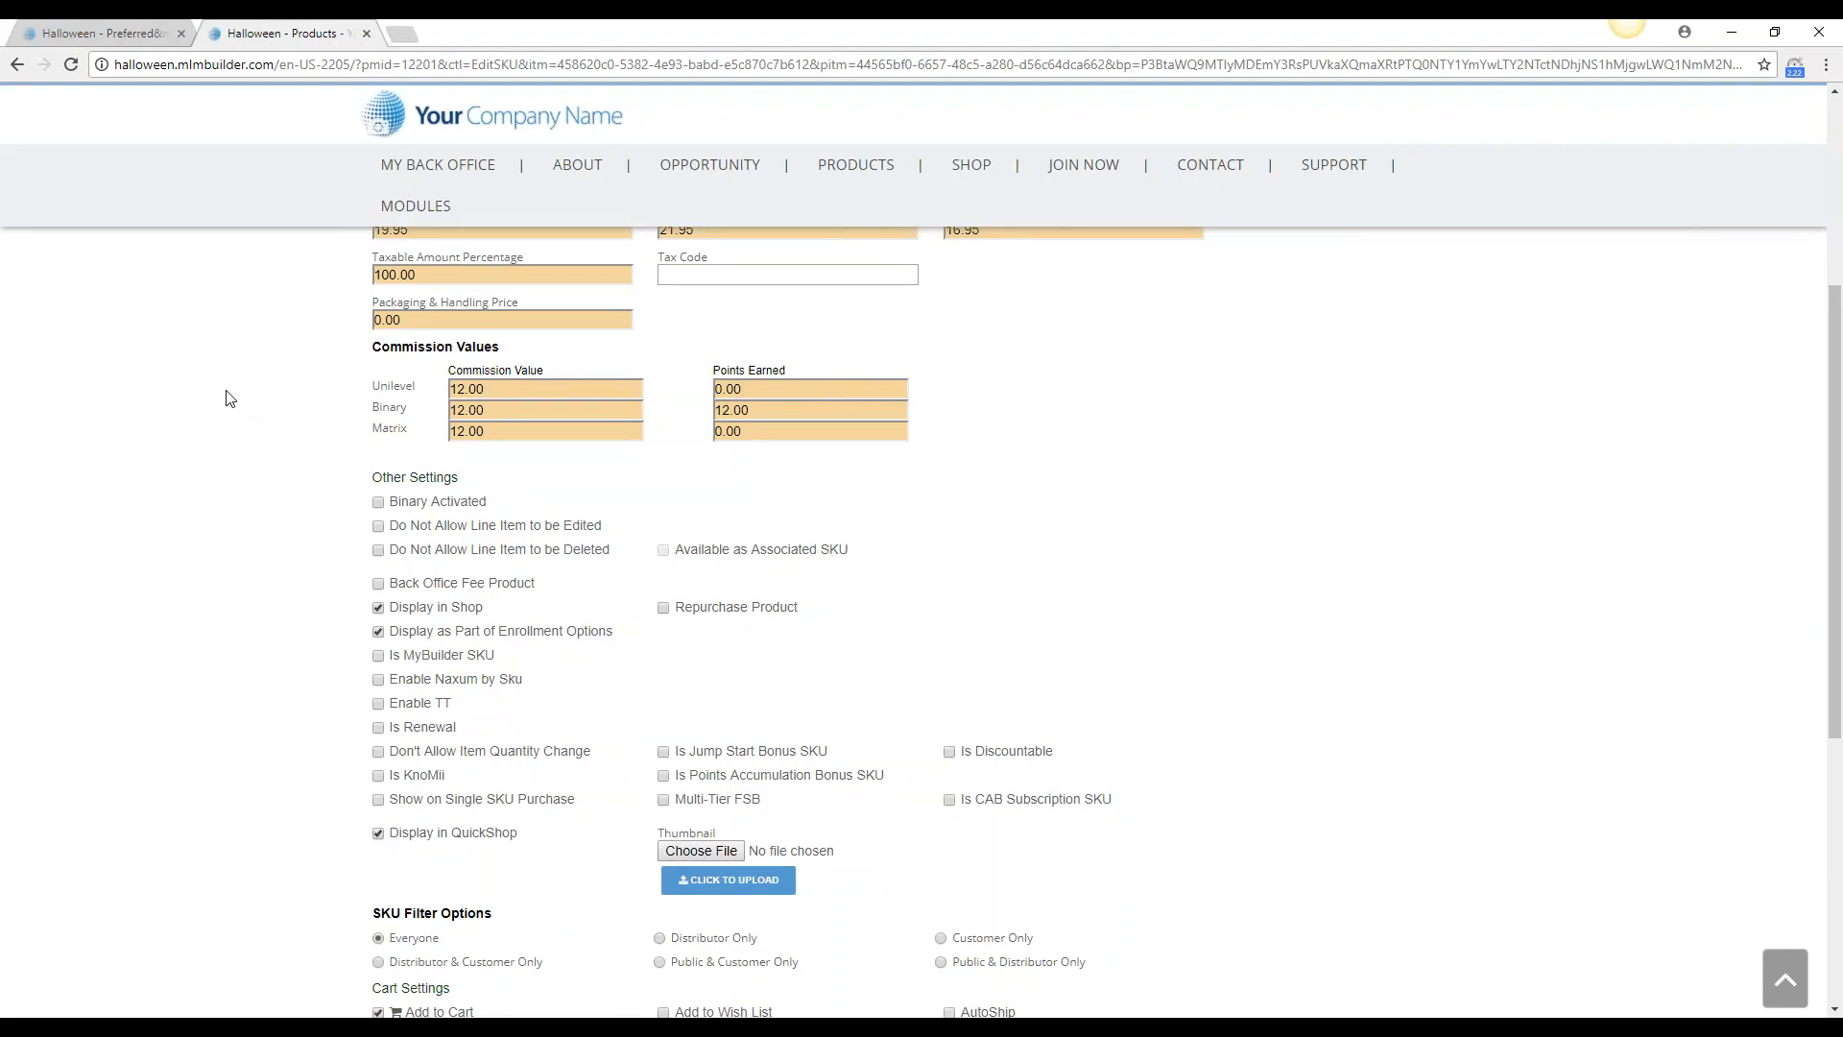
pyautogui.click(54, 29)
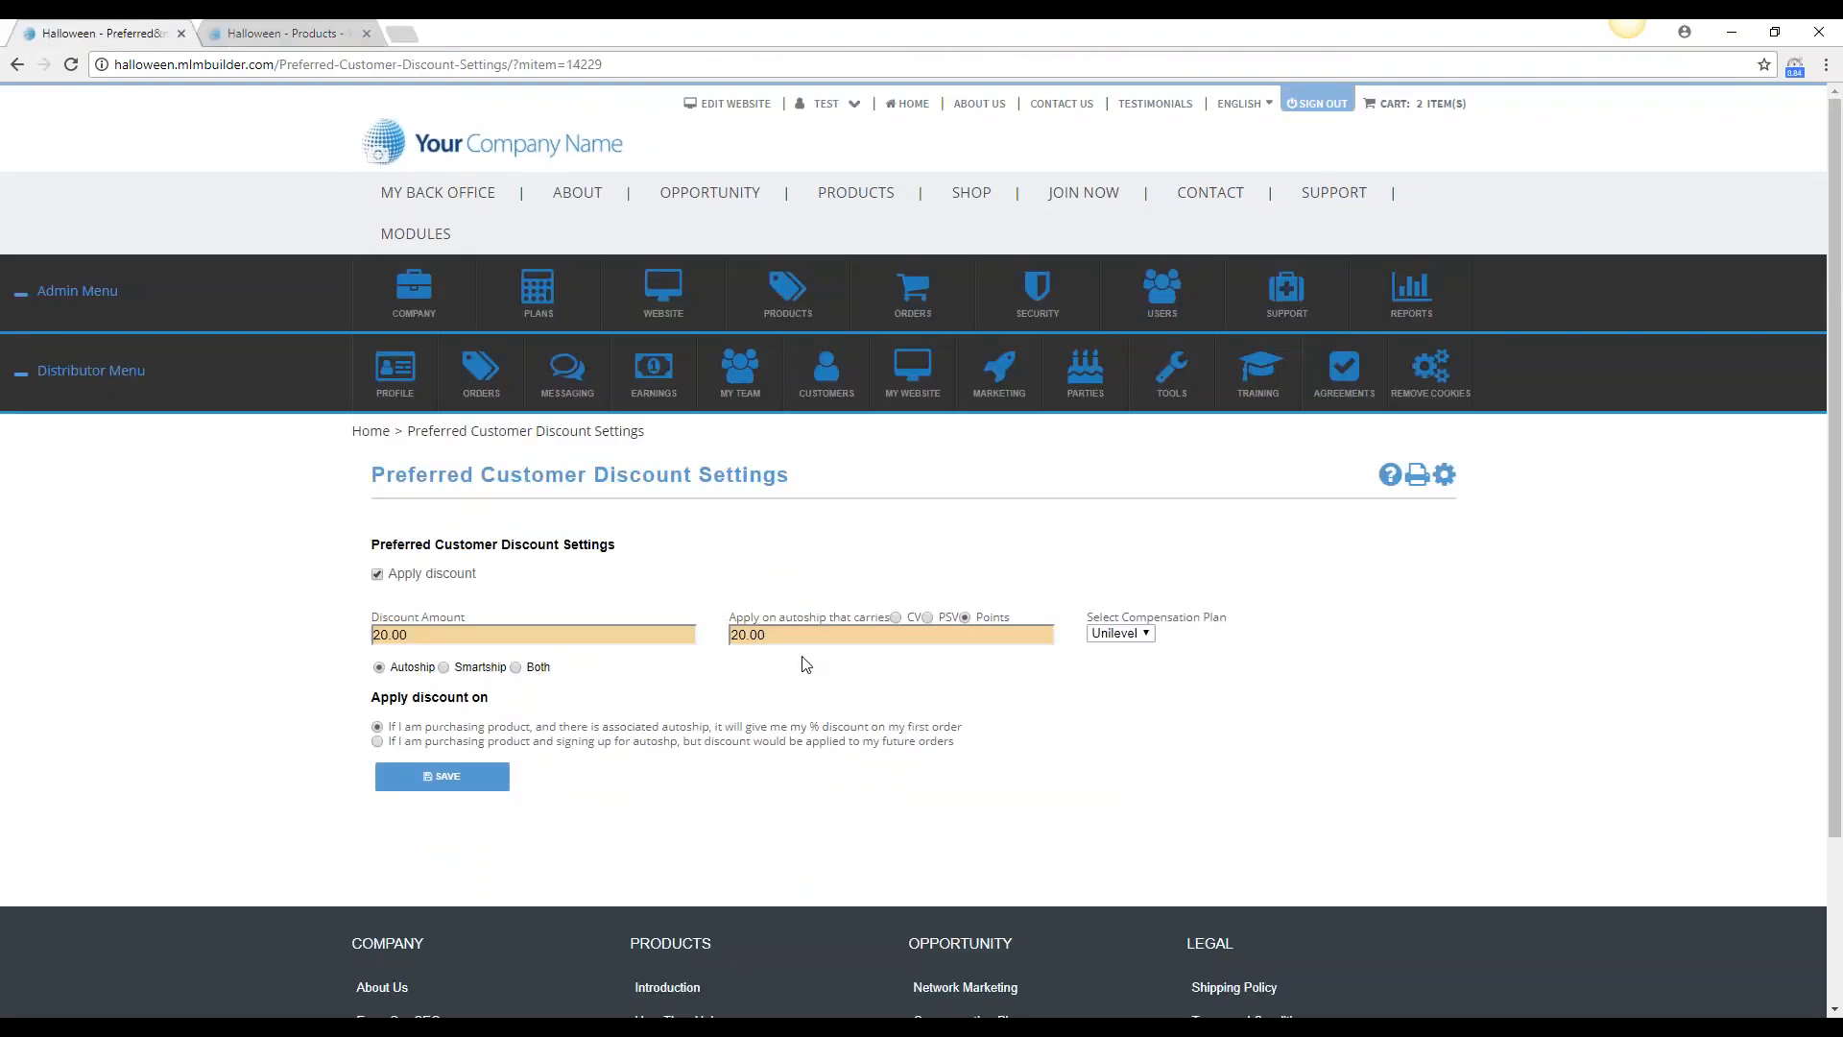
# Try a CV-based autoship requirement of 12.00, and switch the requirement back to PSV with 20.00
pyautogui.click(895, 617)
pyautogui.press('Tab')
pyautogui.write('12.00')
pyautogui.click(927, 618)
pyautogui.moveTo(768, 636); pyautogui.dragTo(727, 636)
pyautogui.write('20.00')
# Open the shop catalog and view the purchase options of the Cosmetics Pink Blush product
pyautogui.moveTo(970, 199)
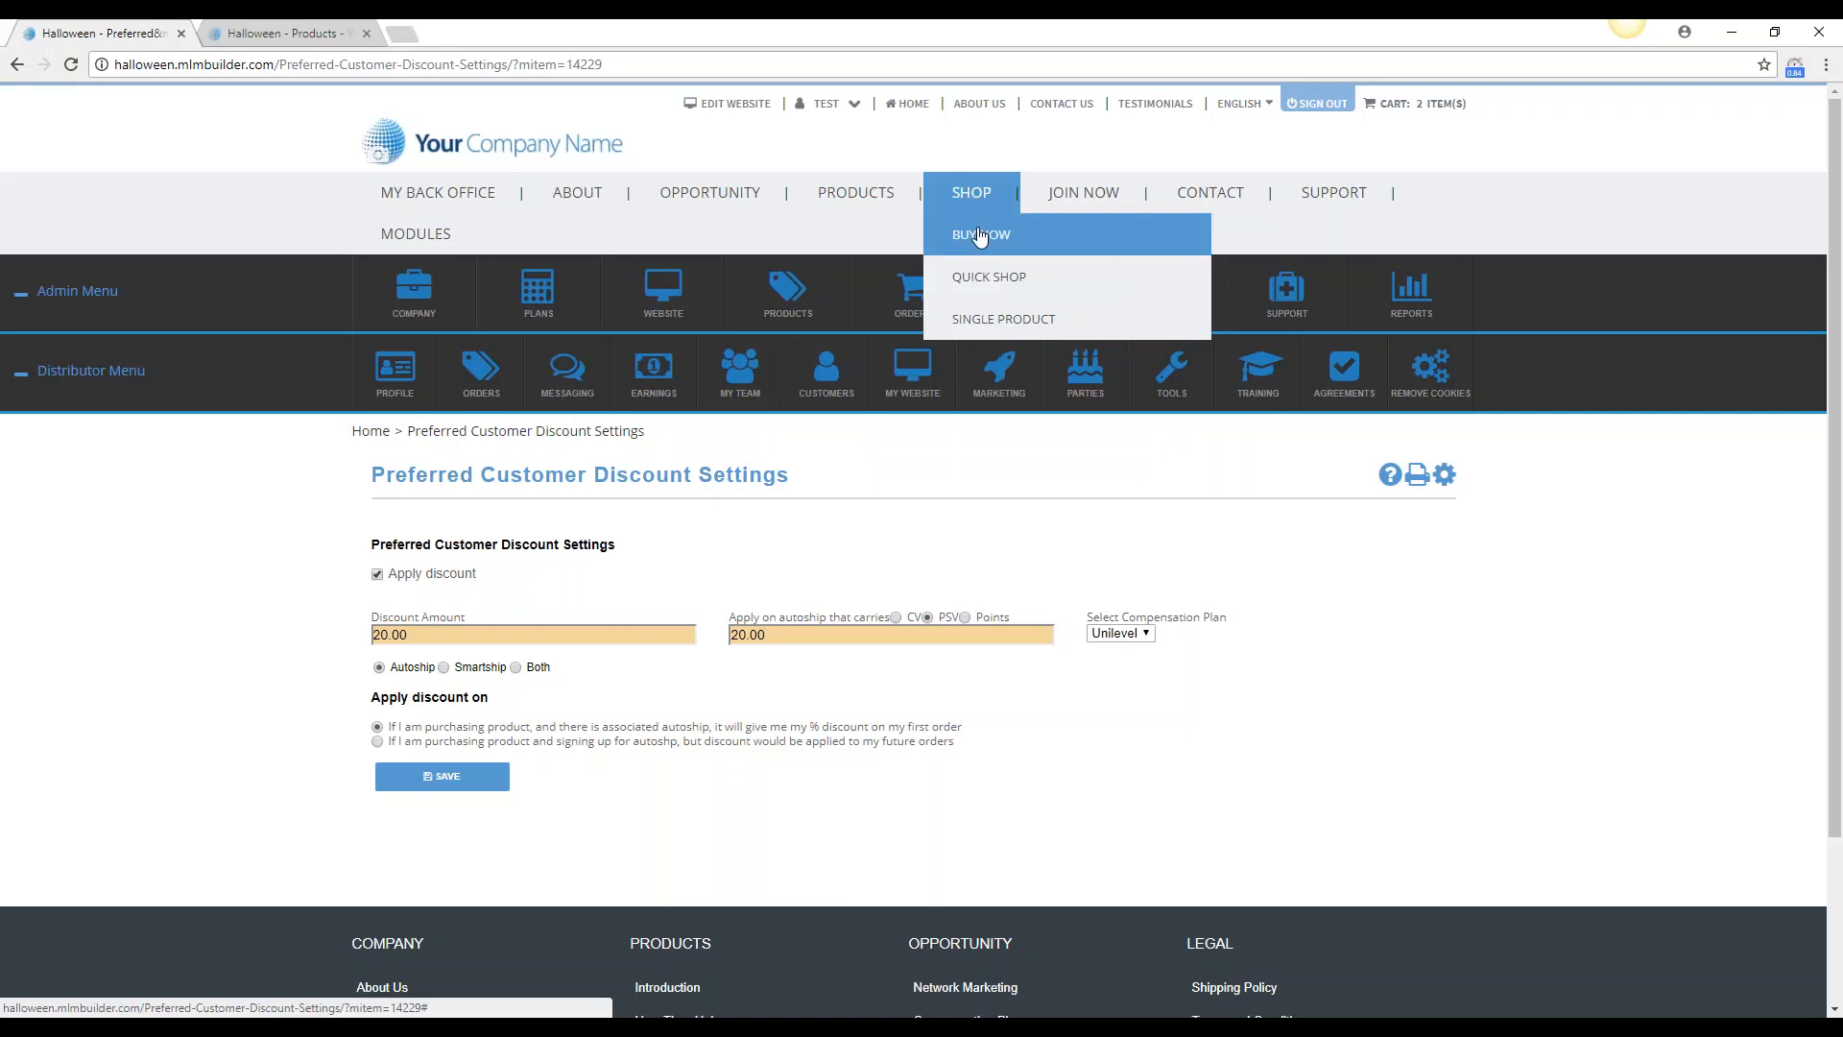
pyautogui.click(979, 236)
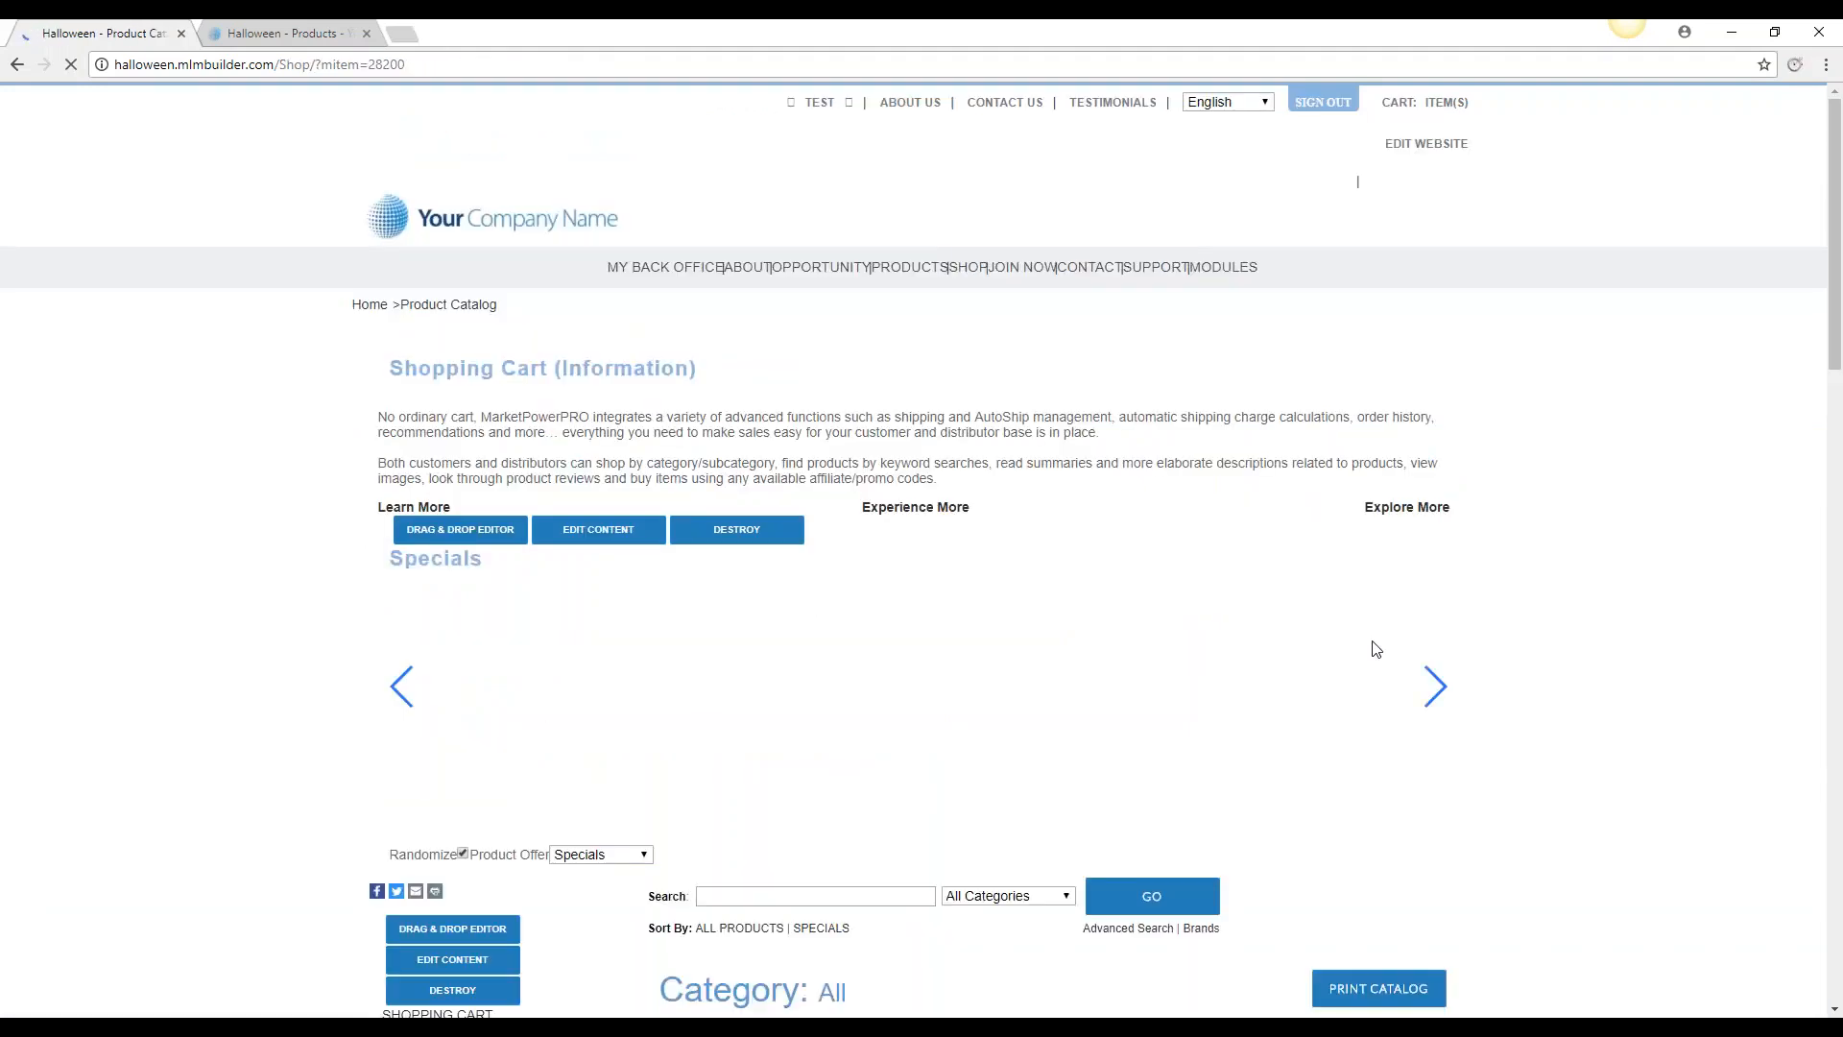
pyautogui.scroll(-10, 1317, 638)
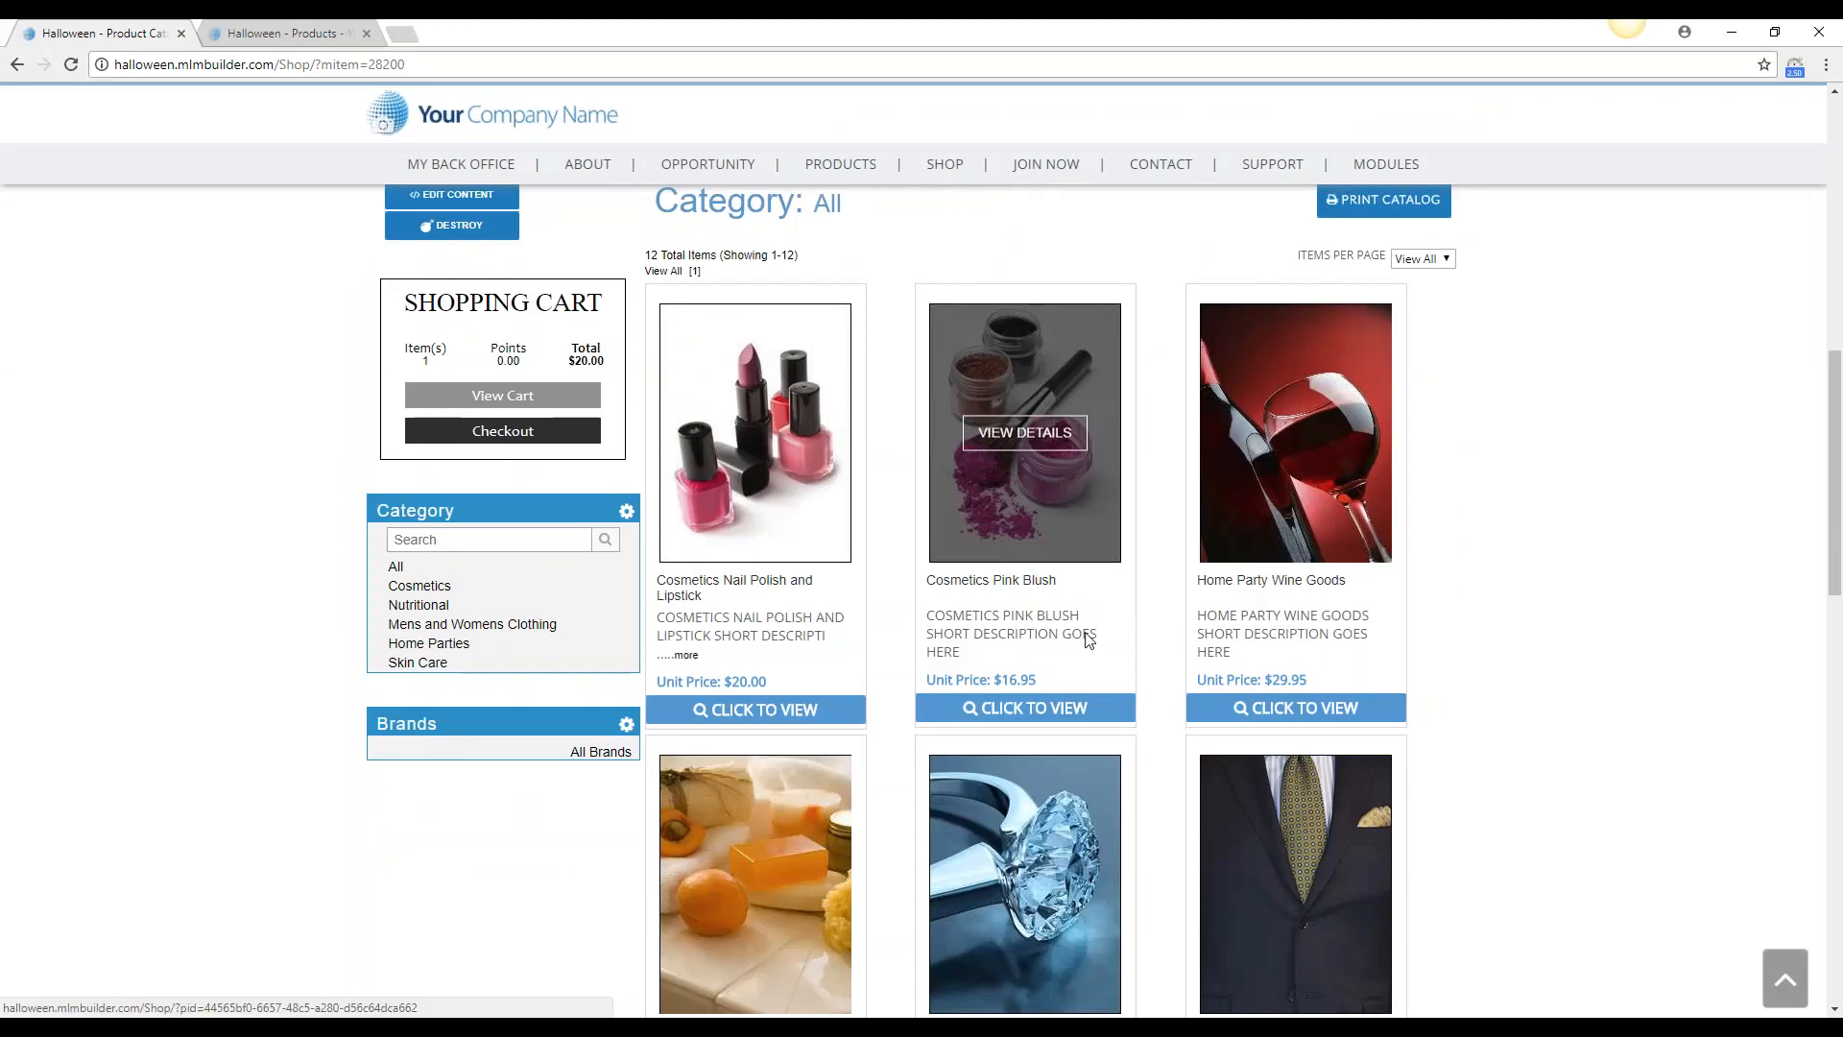
pyautogui.click(1024, 429)
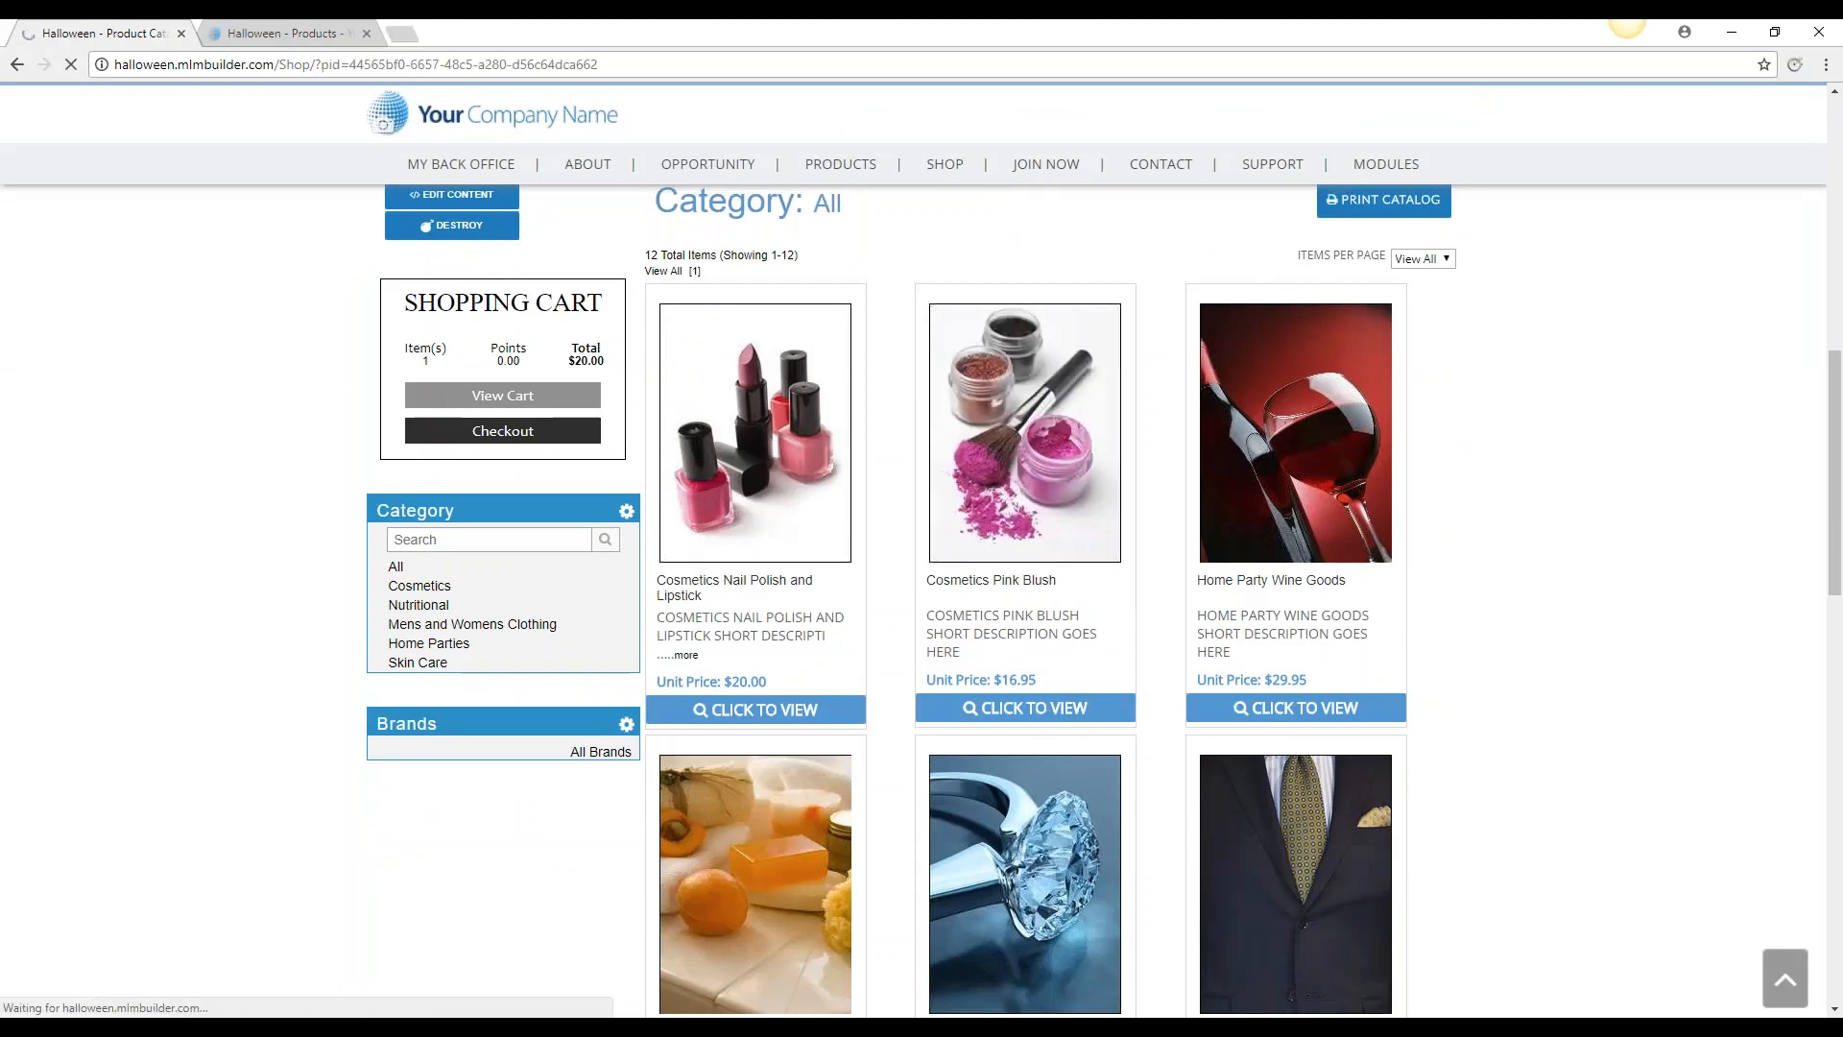
pyautogui.scroll(-5, 1524, 708)
pyautogui.scroll(-4, 1526, 703)
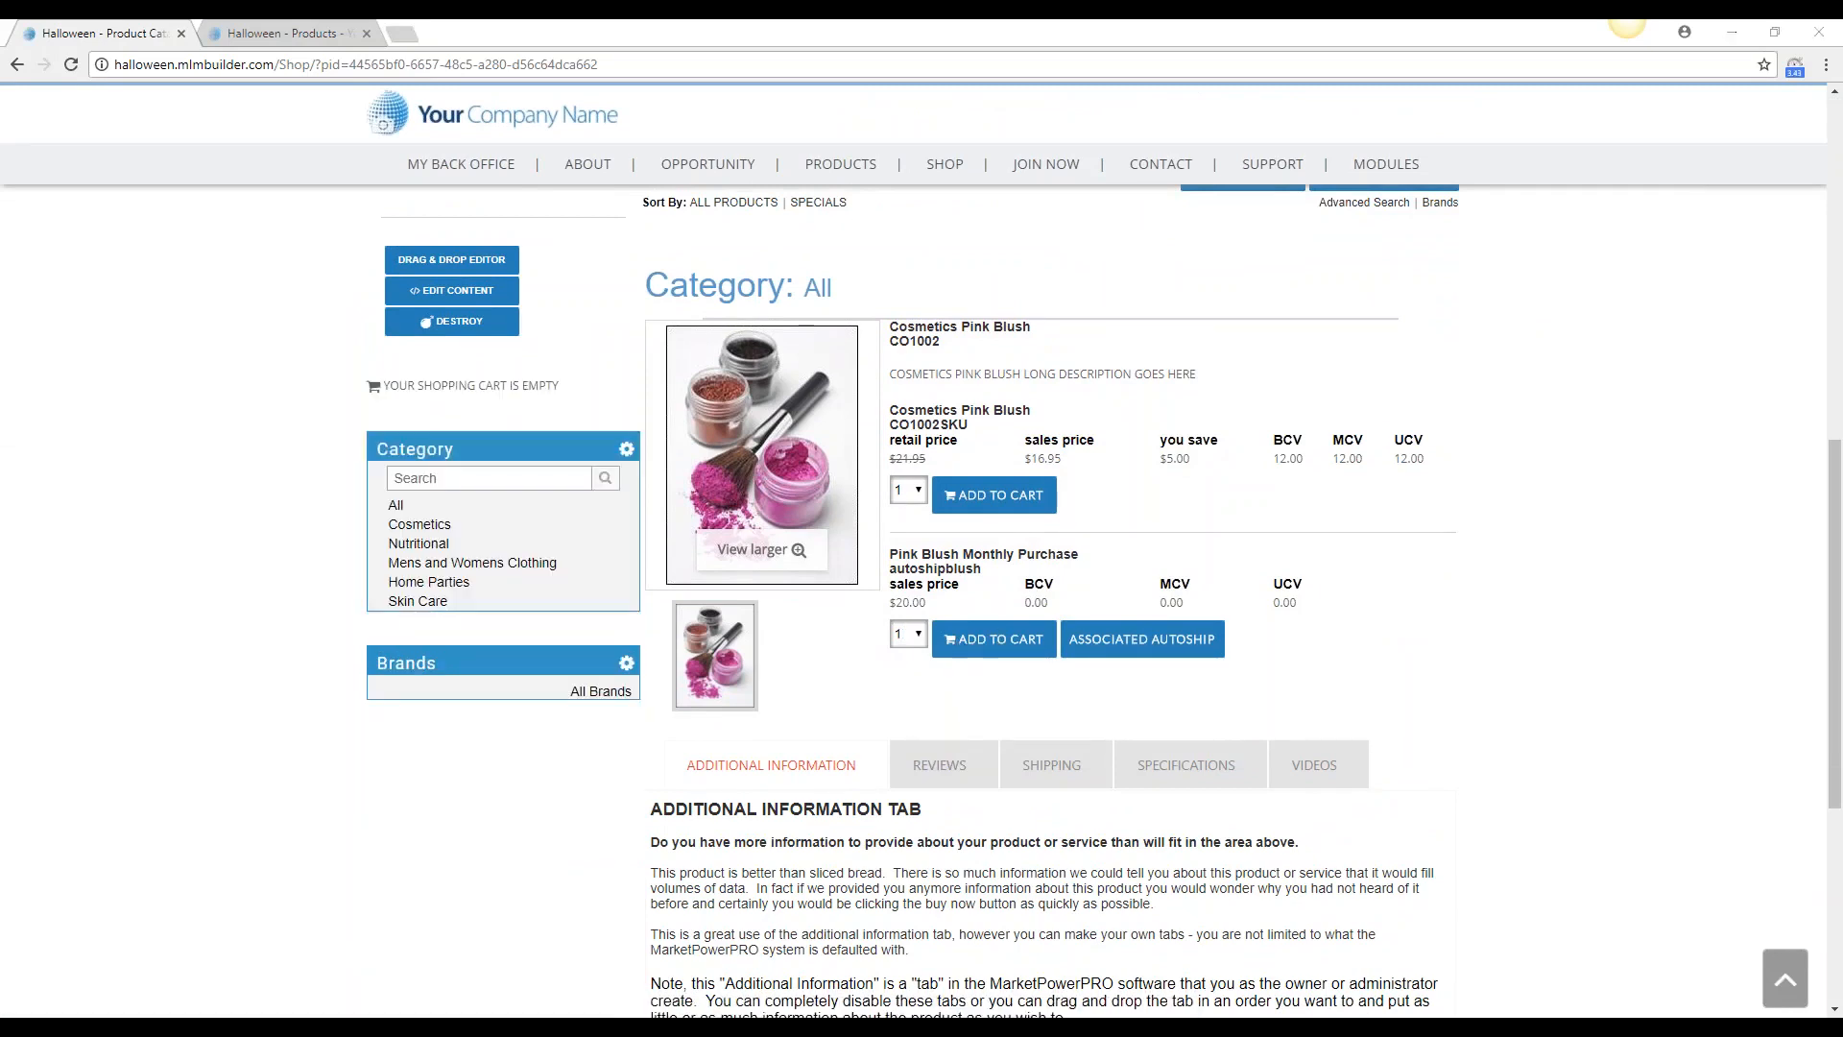
# Add one Pink Blush Monthly Purchase to the cart and review its associated autoship details
pyautogui.click(994, 651)
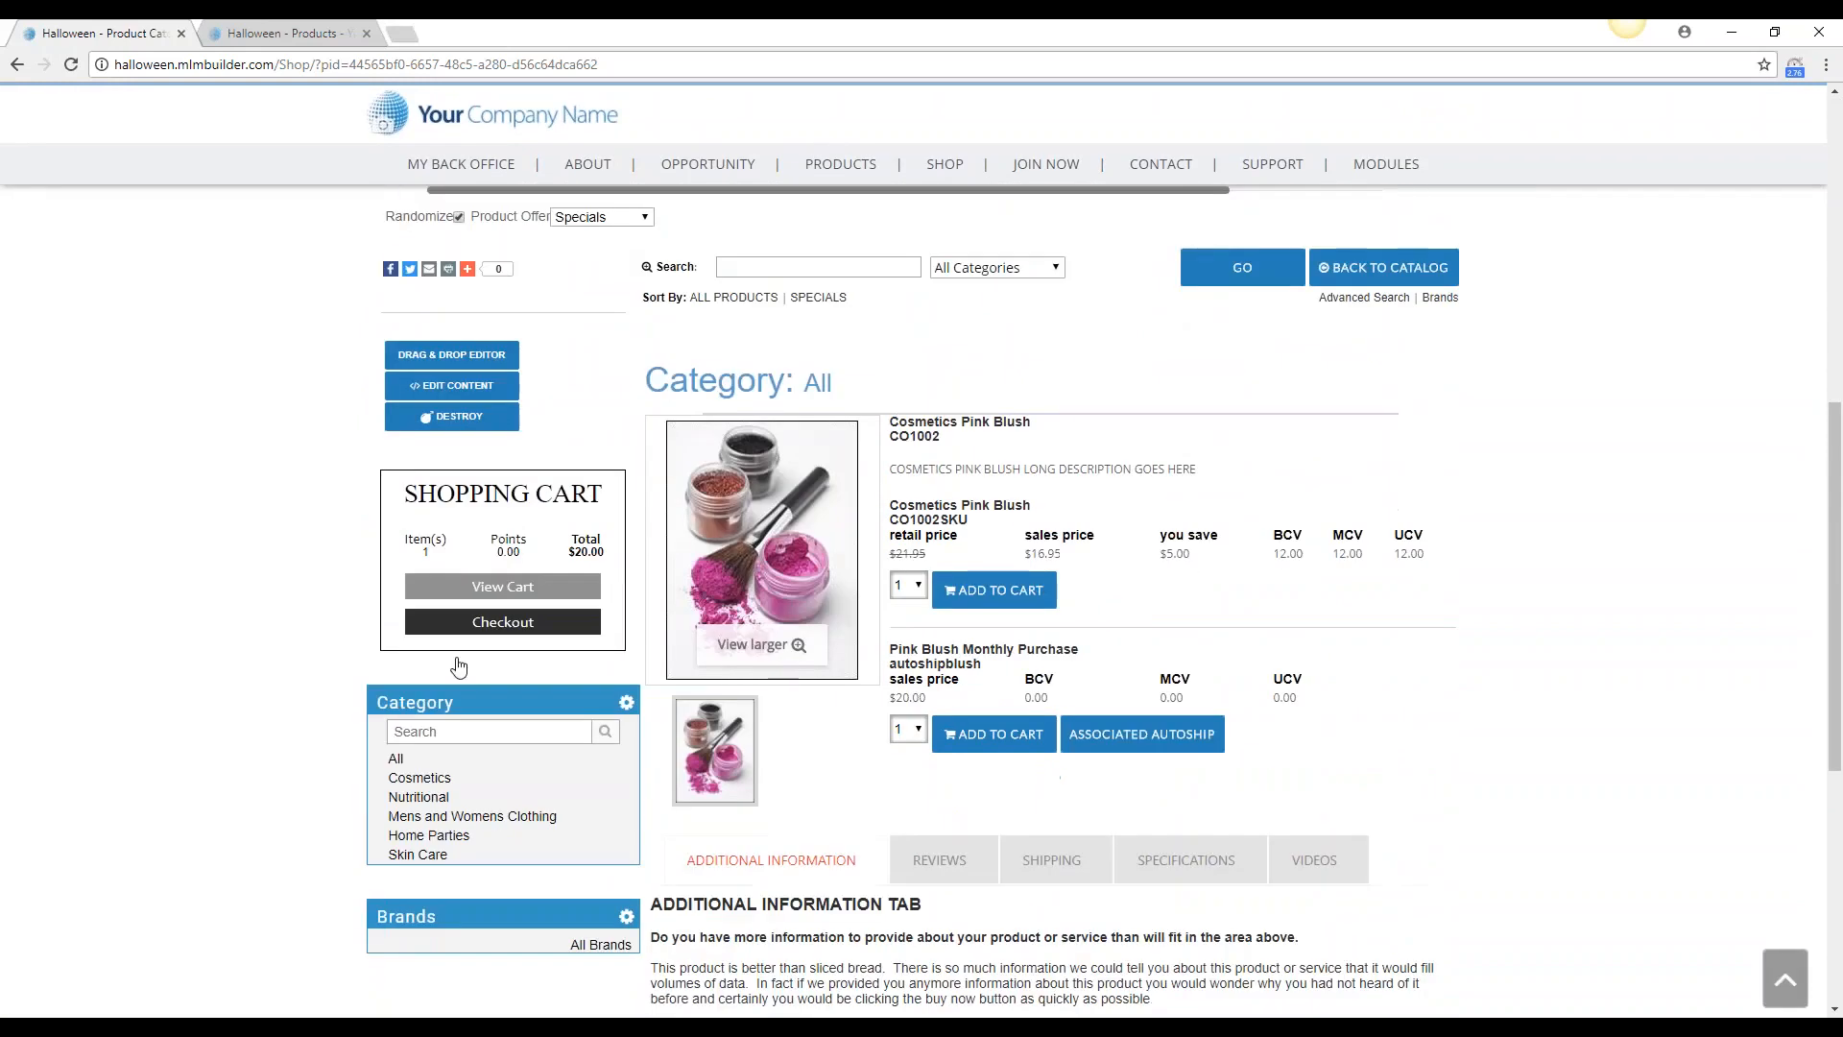
pyautogui.click(1123, 738)
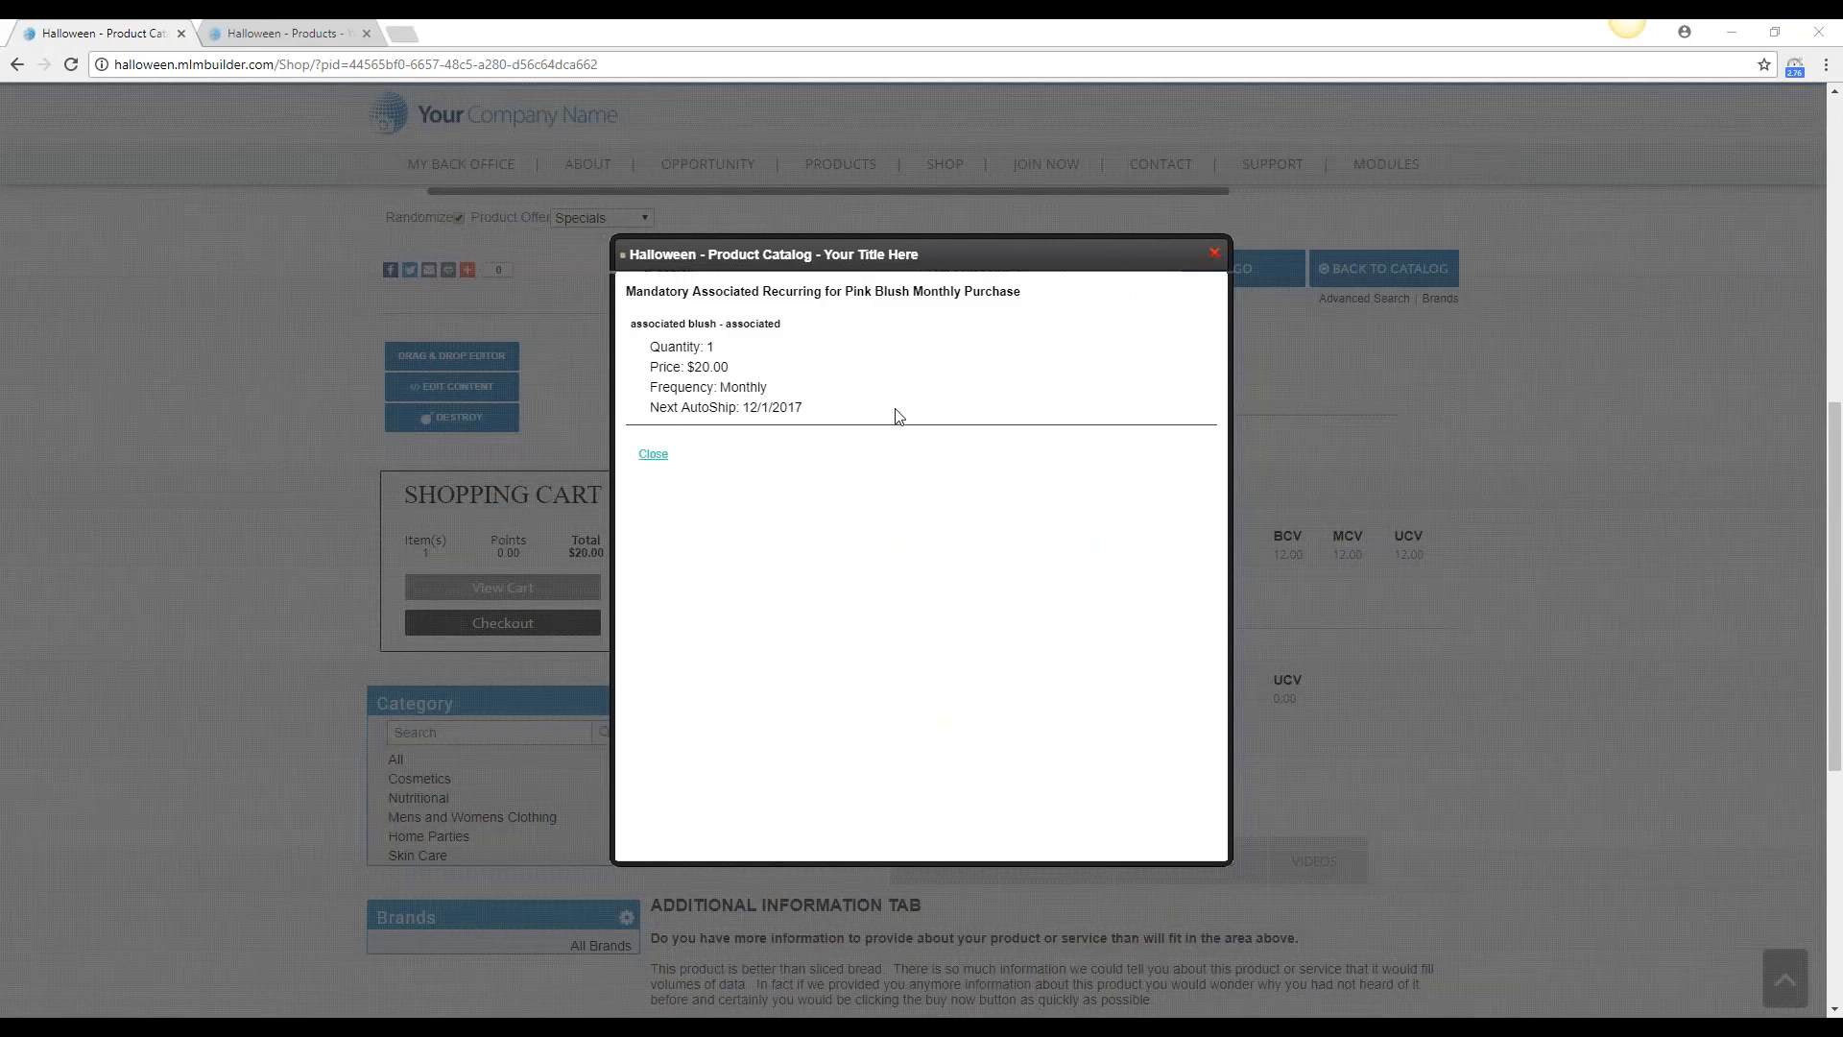
pyautogui.click(1214, 256)
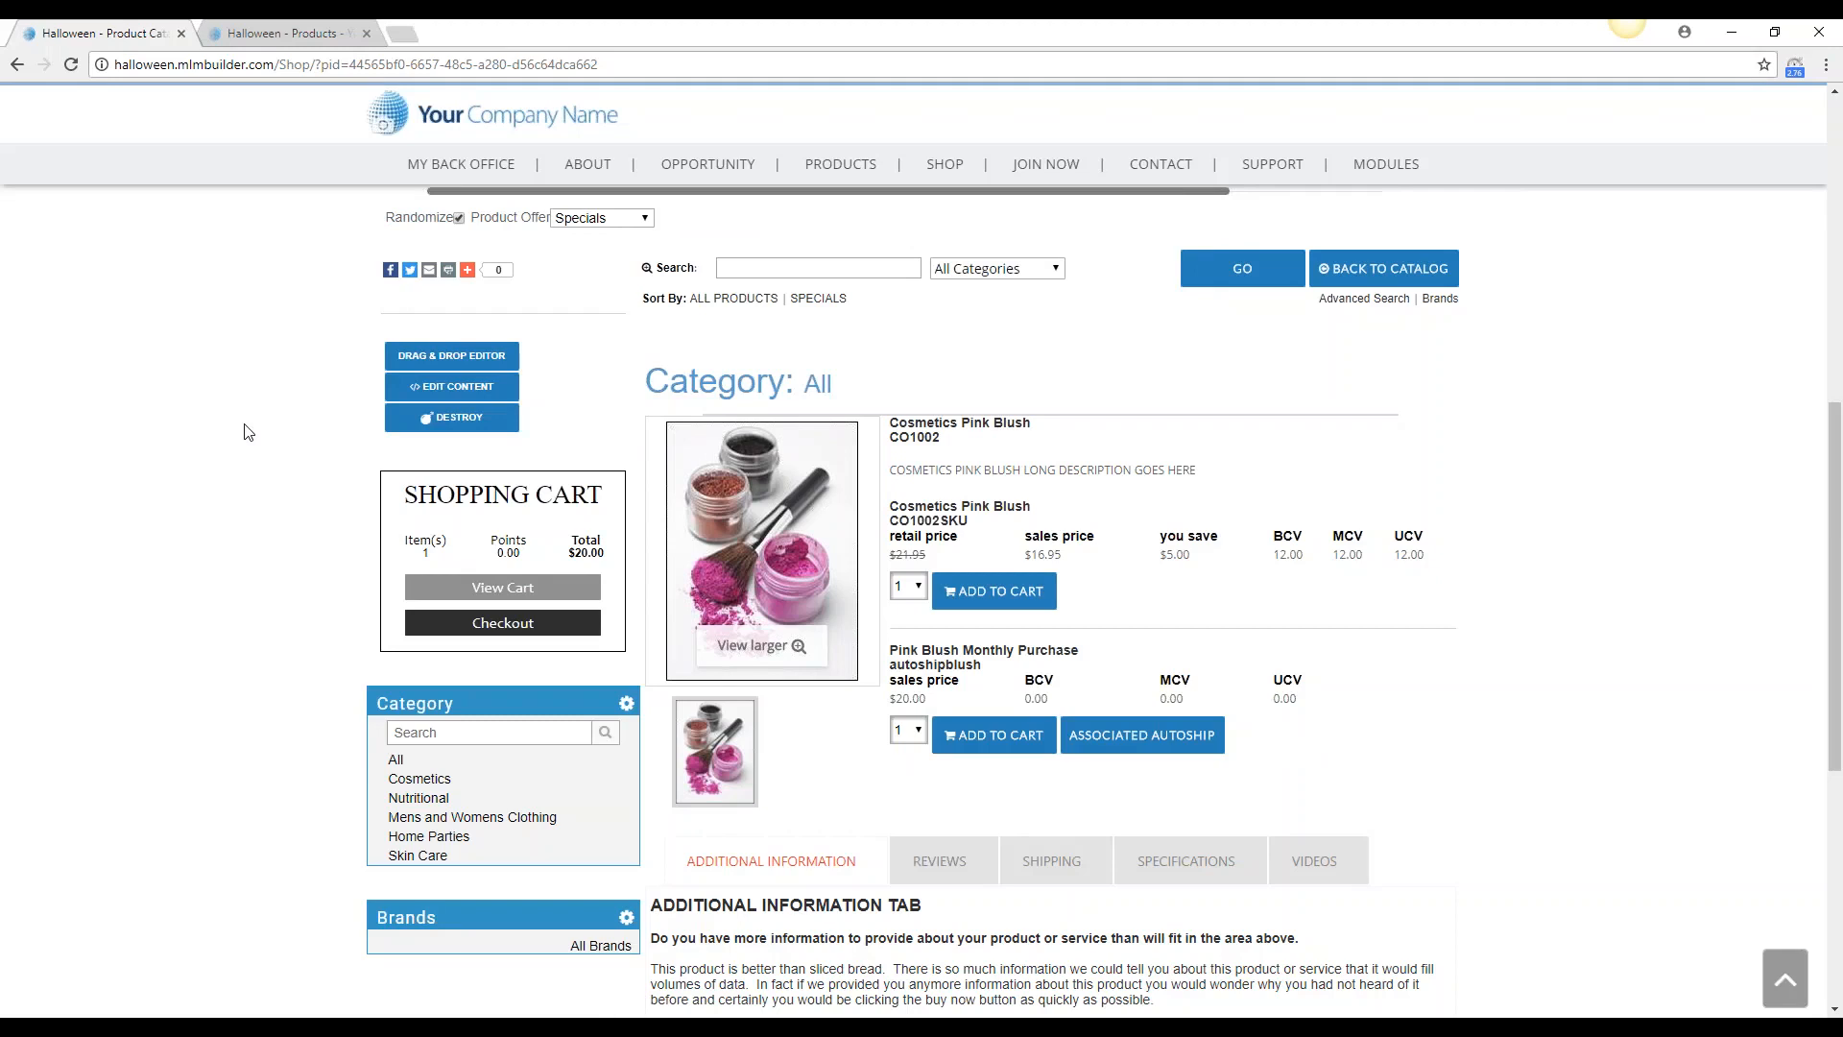
# Return to the shop catalog and view the purchase options of the Cosmetics Nail Polish and Lipstick product
pyautogui.scroll(3, 244, 432)
pyautogui.scroll(-4, 239, 399)
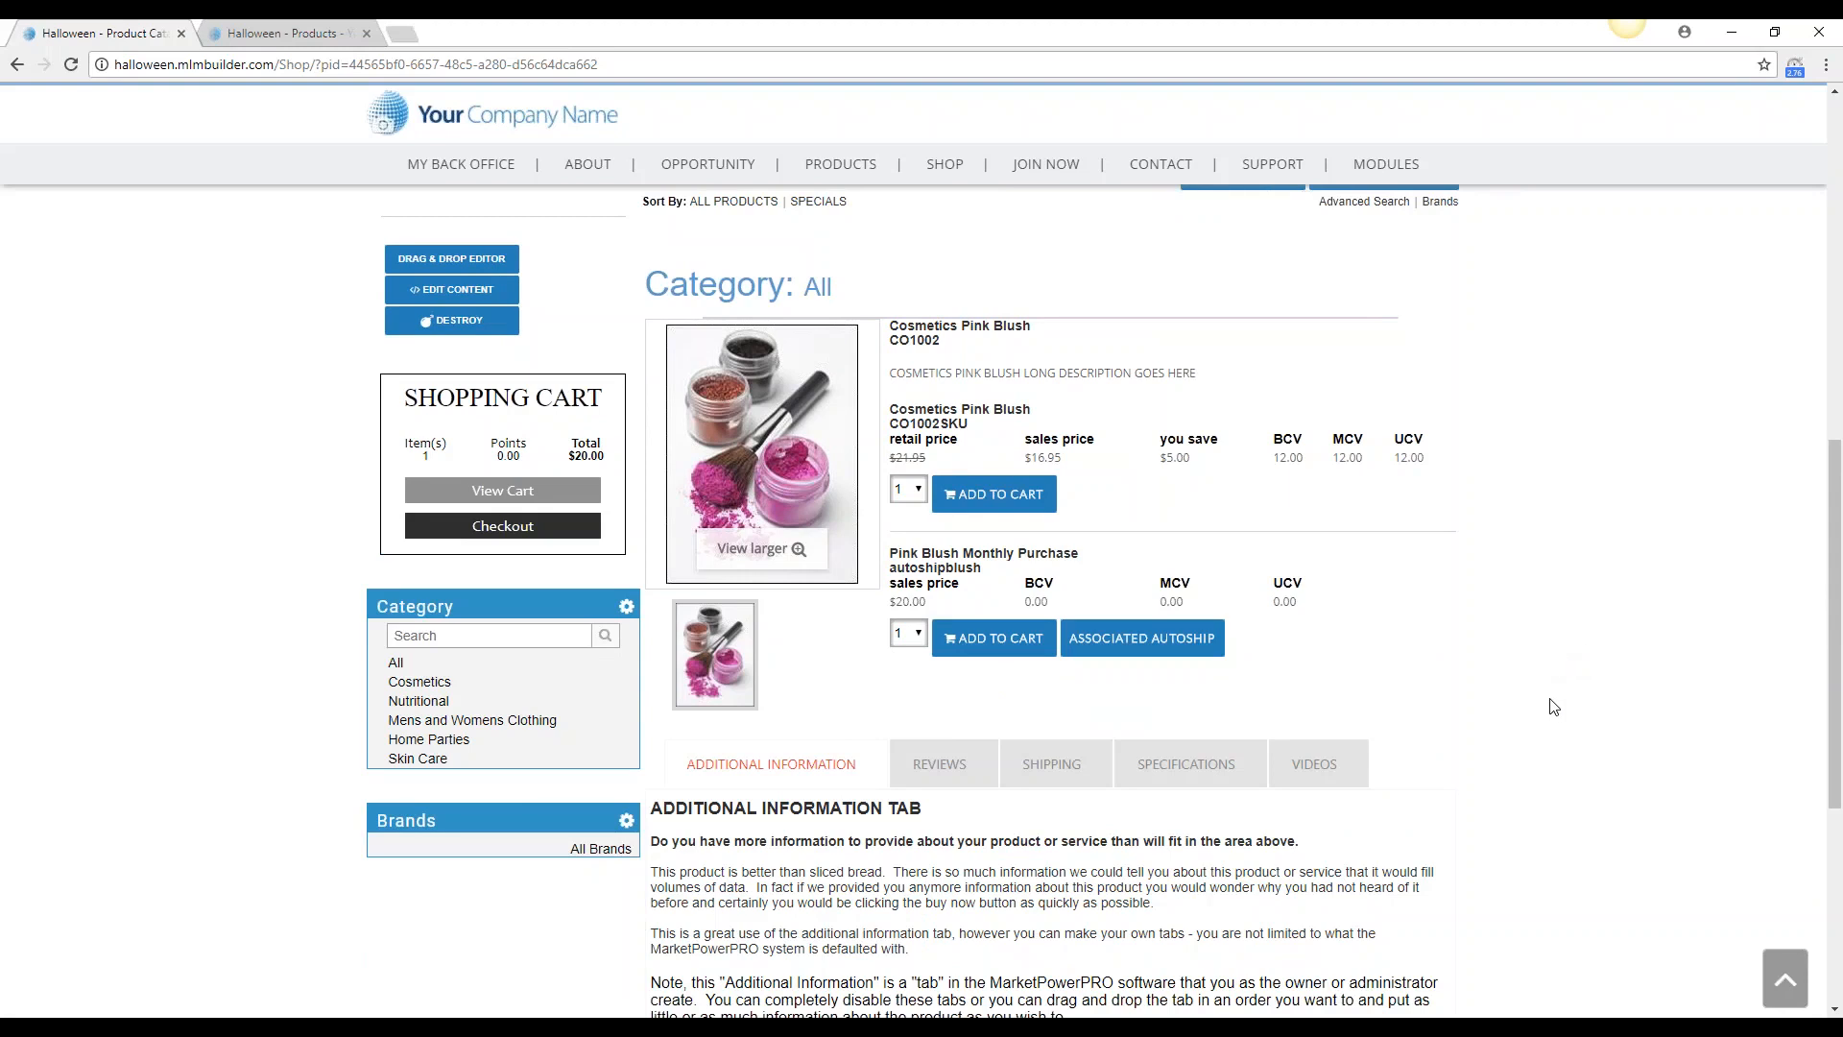
pyautogui.scroll(10, 1540, 691)
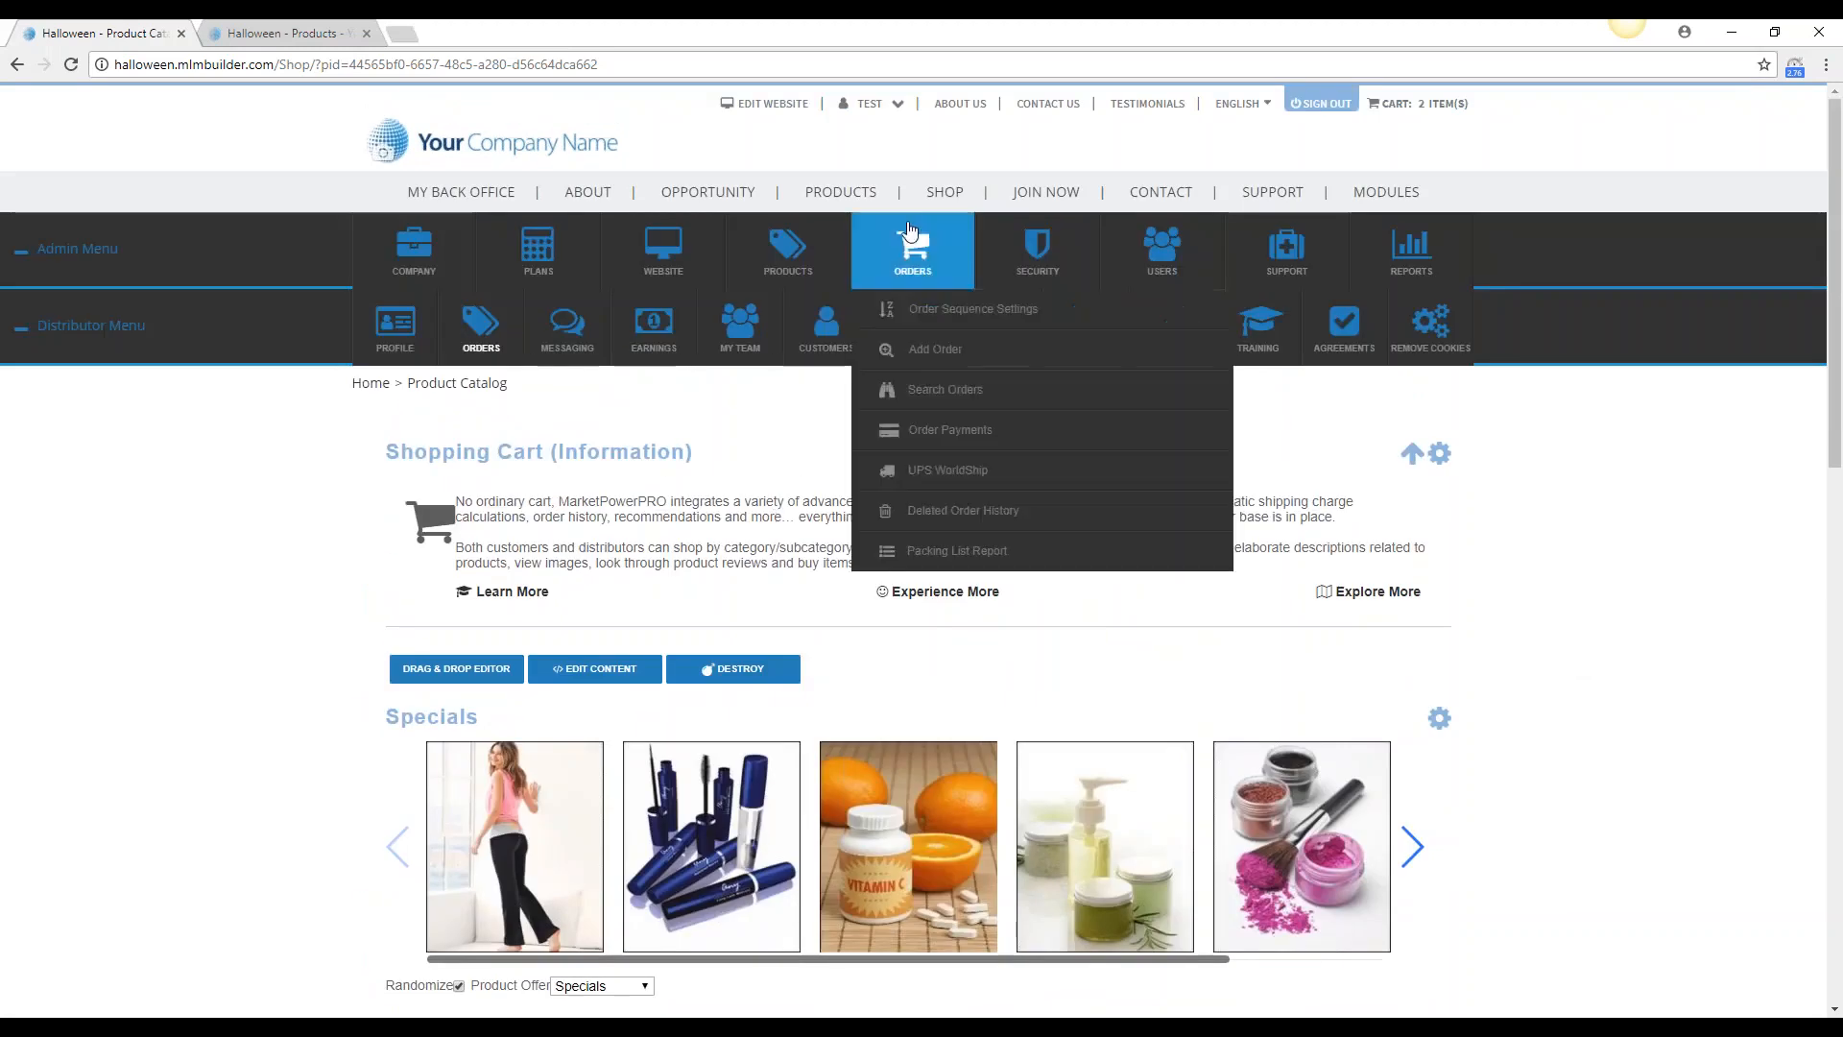
pyautogui.click(955, 233)
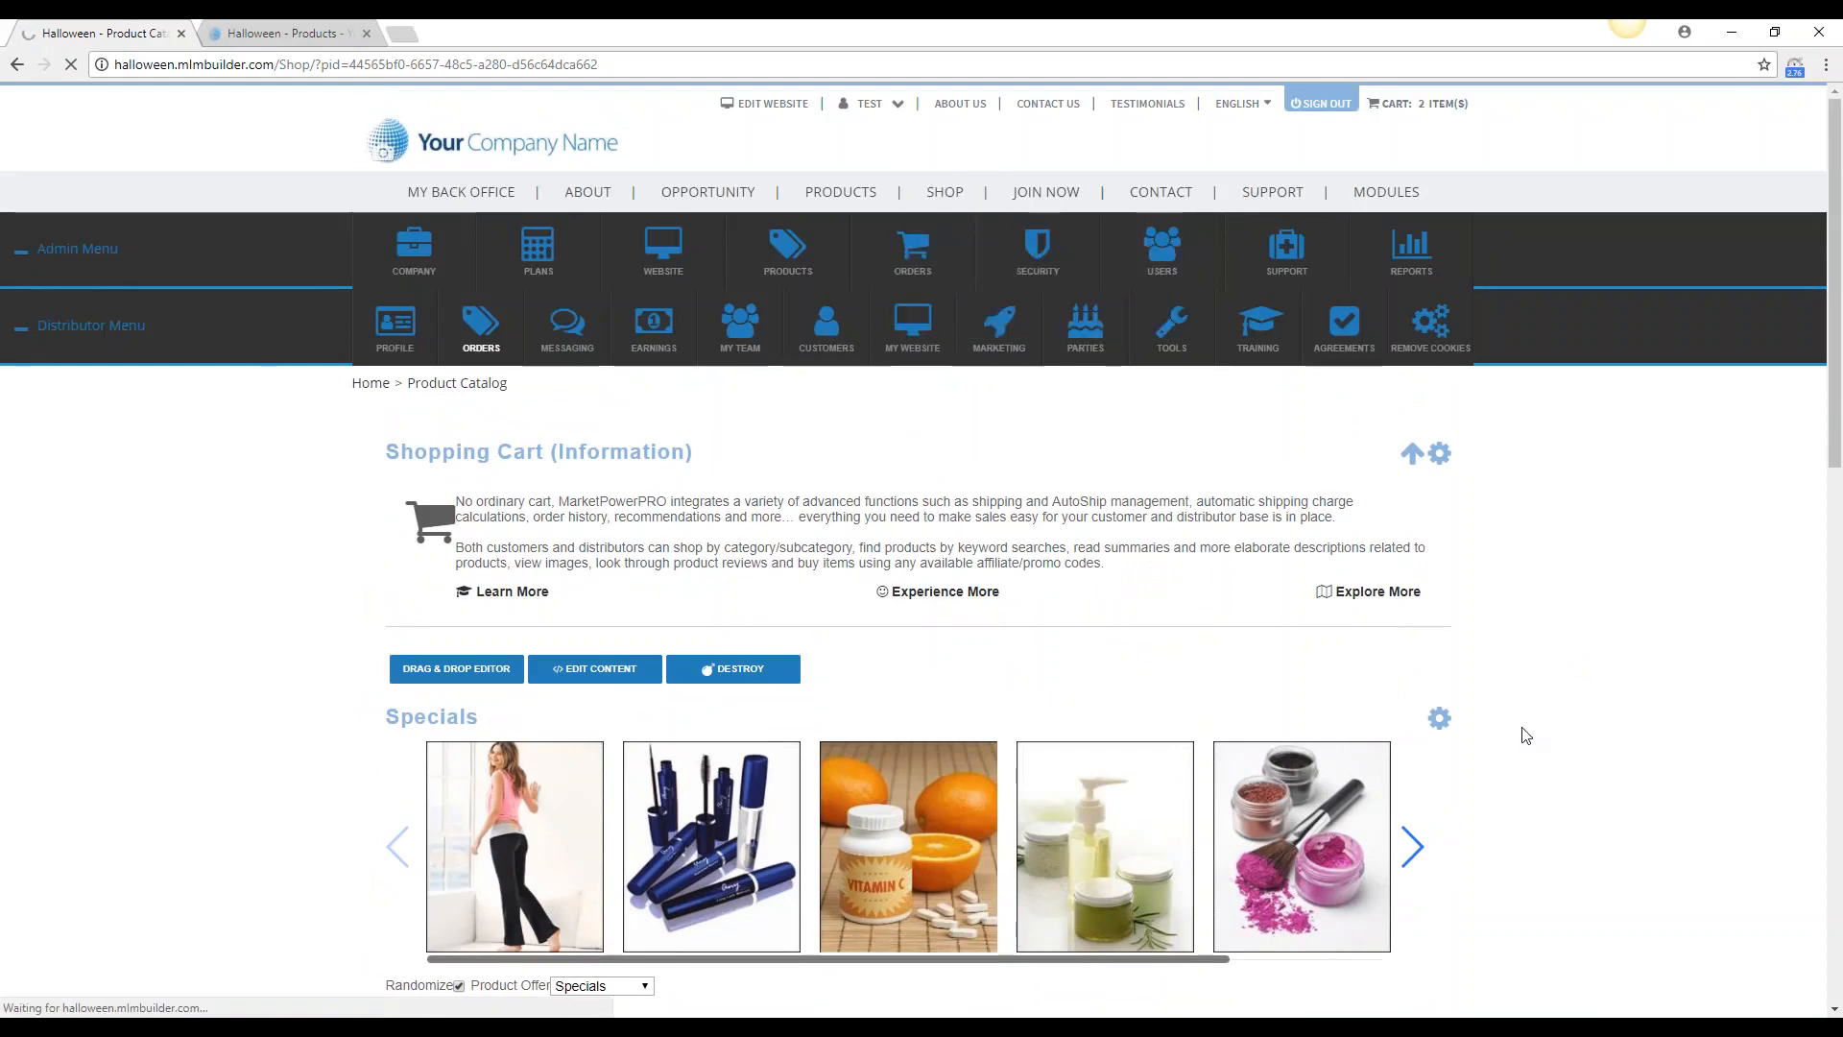
pyautogui.scroll(-9, 1594, 745)
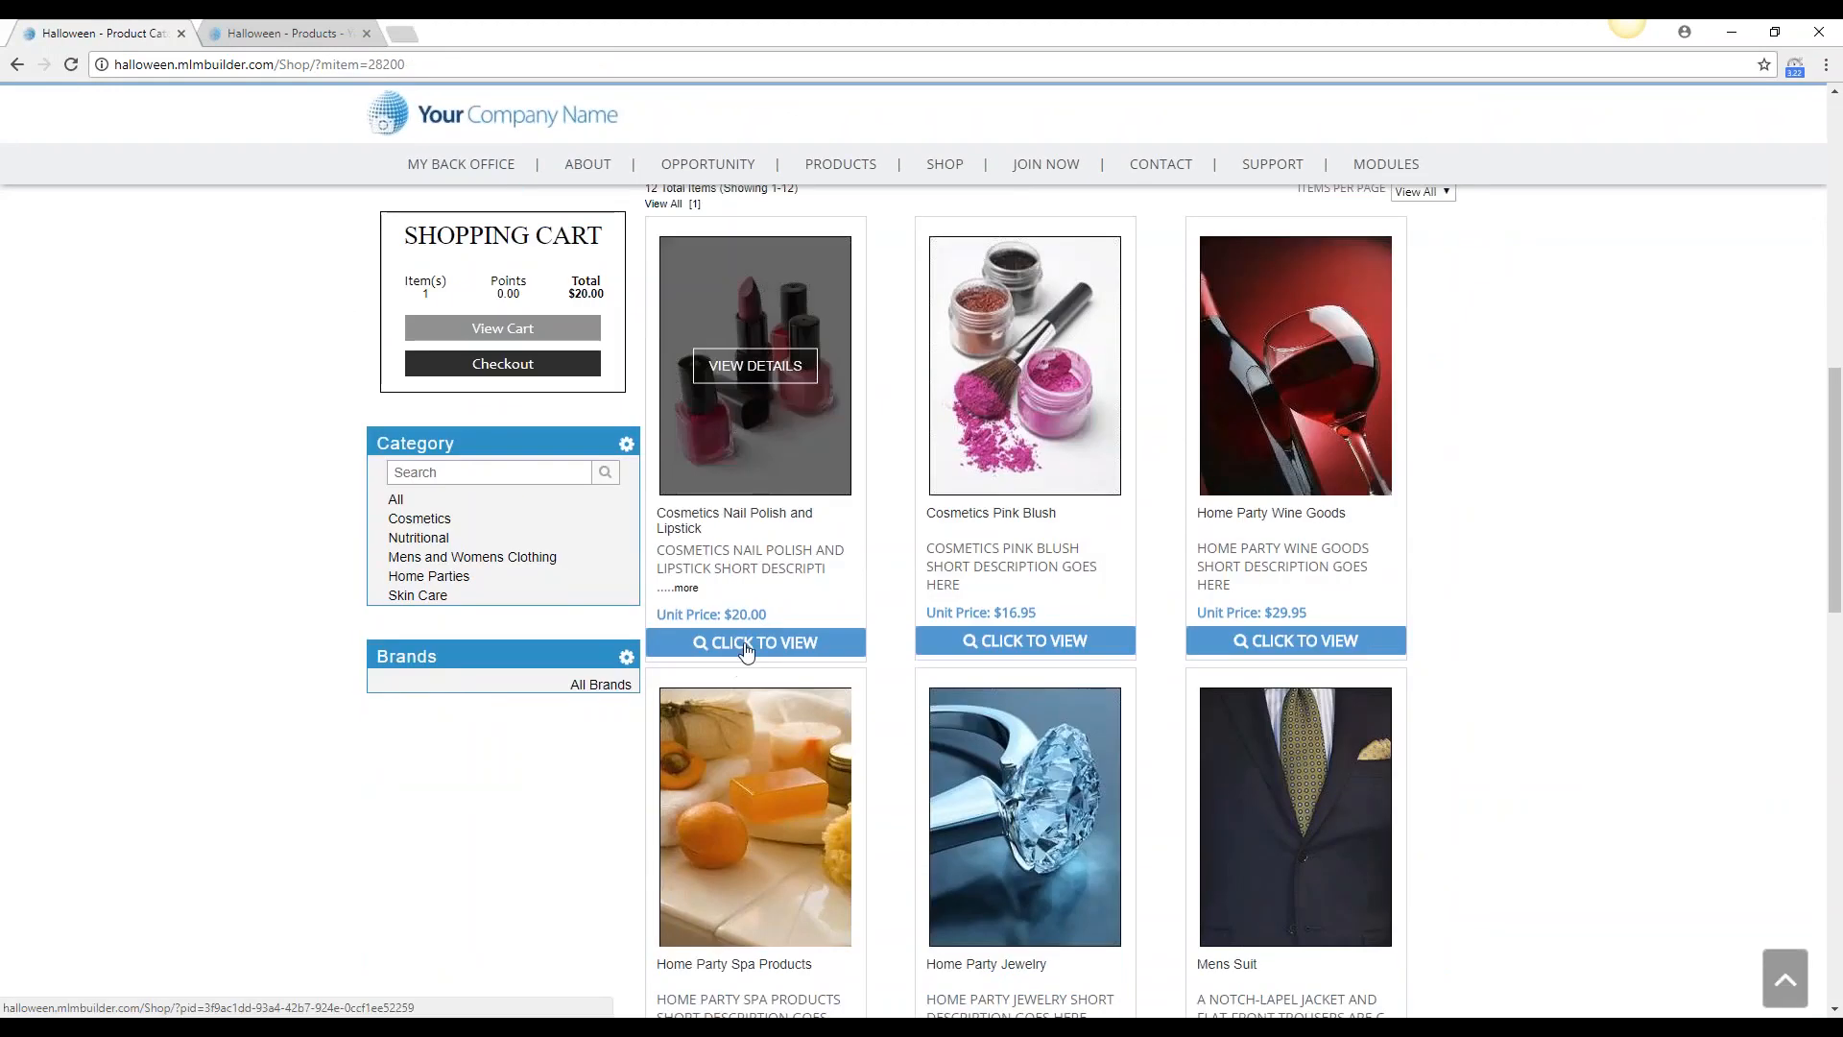
pyautogui.click(747, 643)
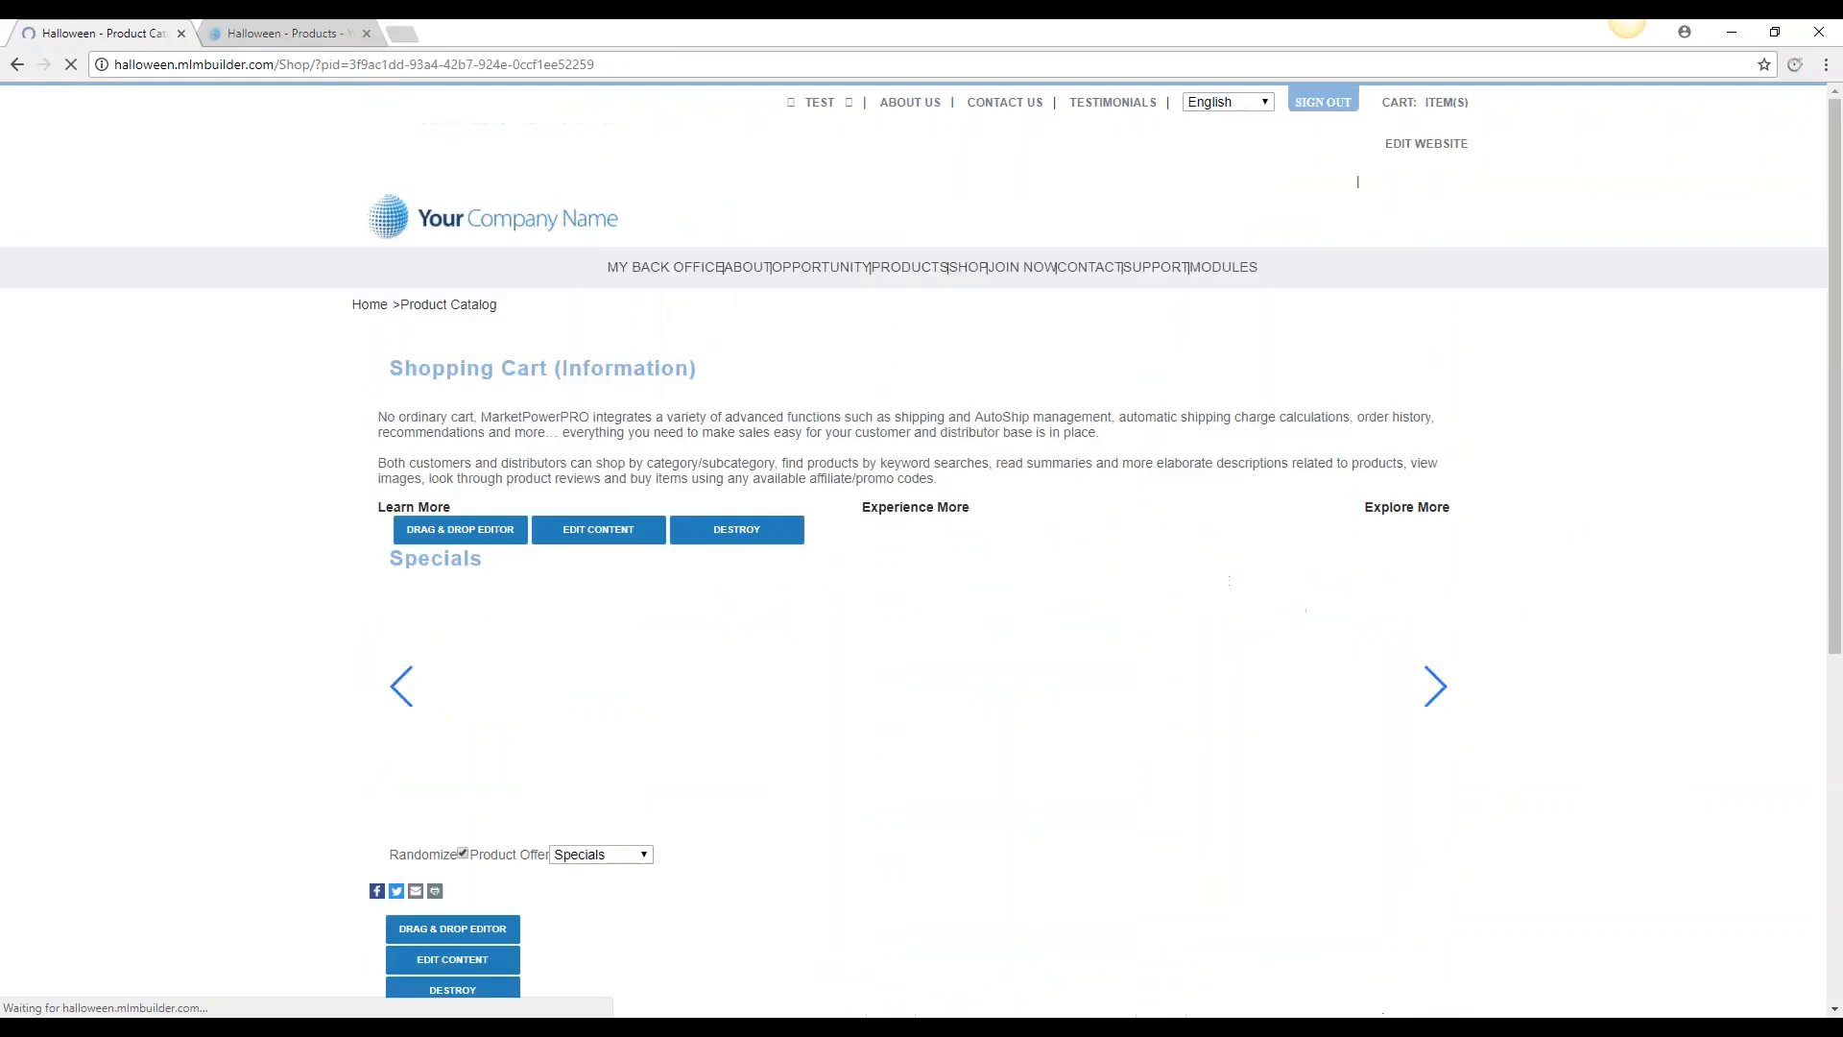
pyautogui.scroll(-9, 1708, 771)
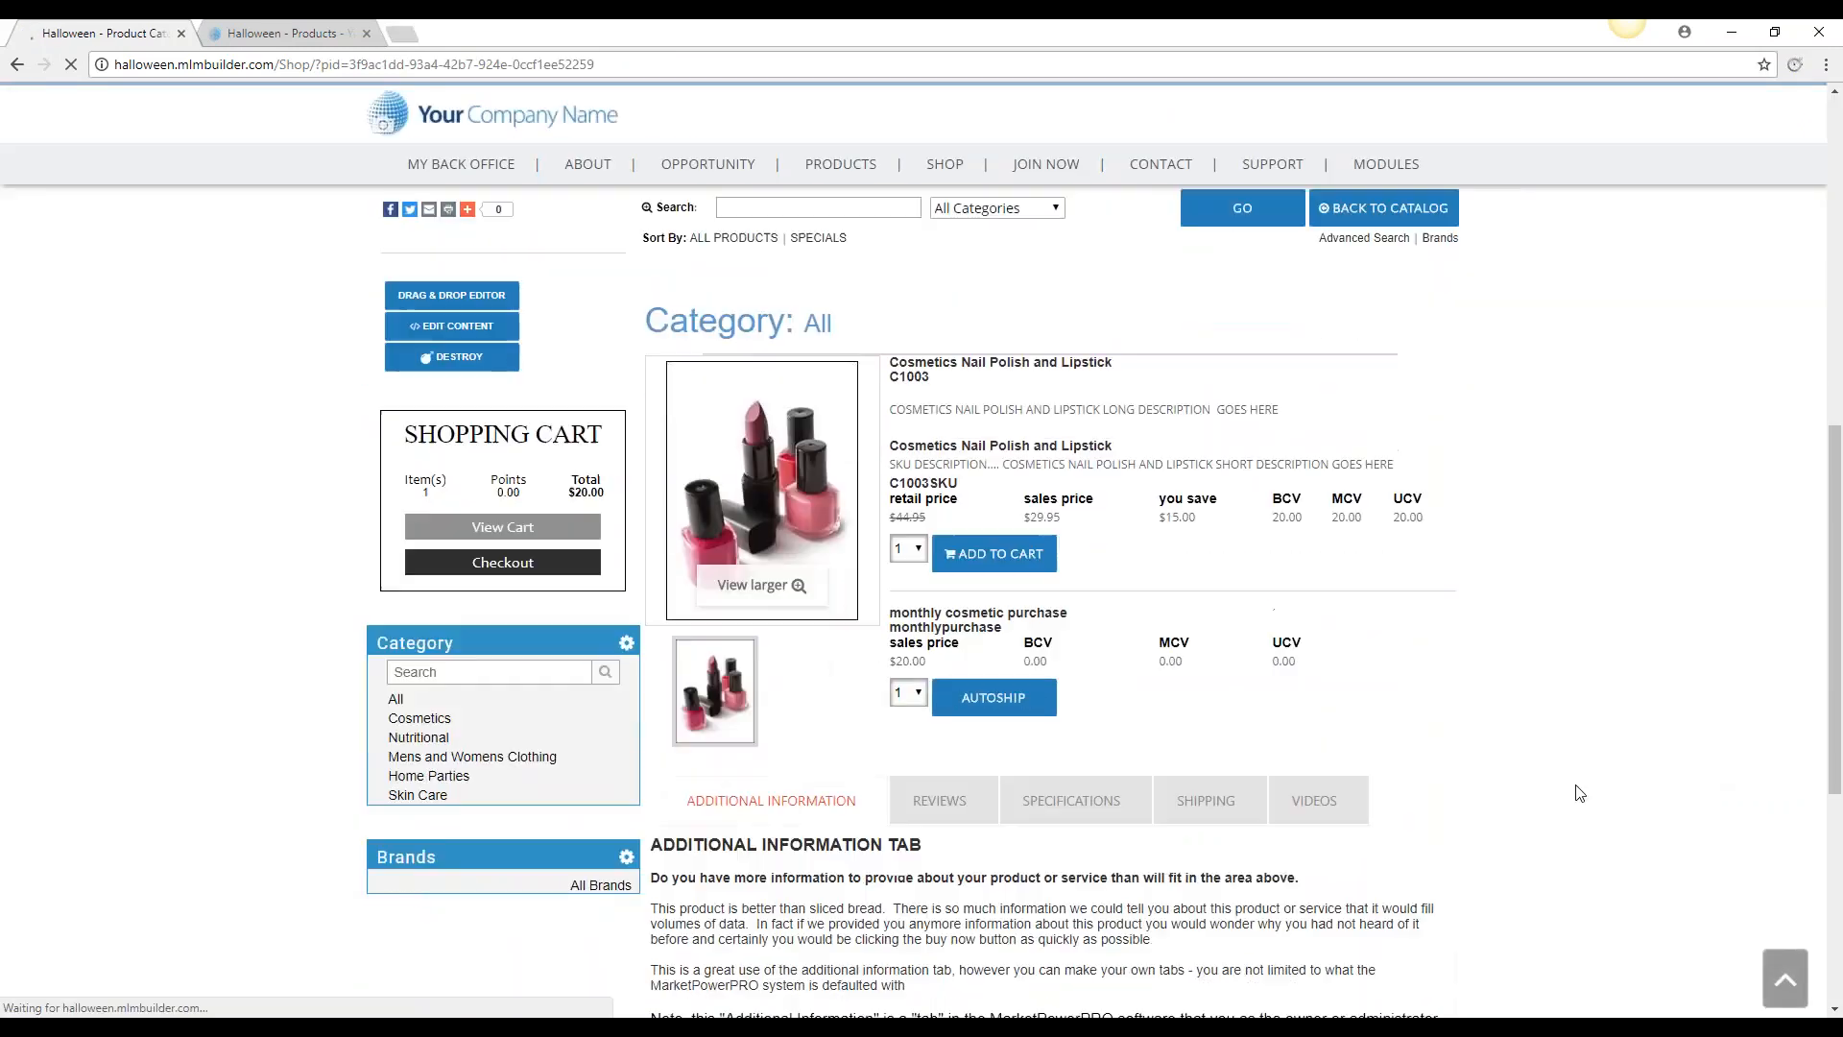
# Start an autoship for the monthly cosmetic purchase, name it "test" and proceed to its shipping and payment information
pyautogui.click(995, 710)
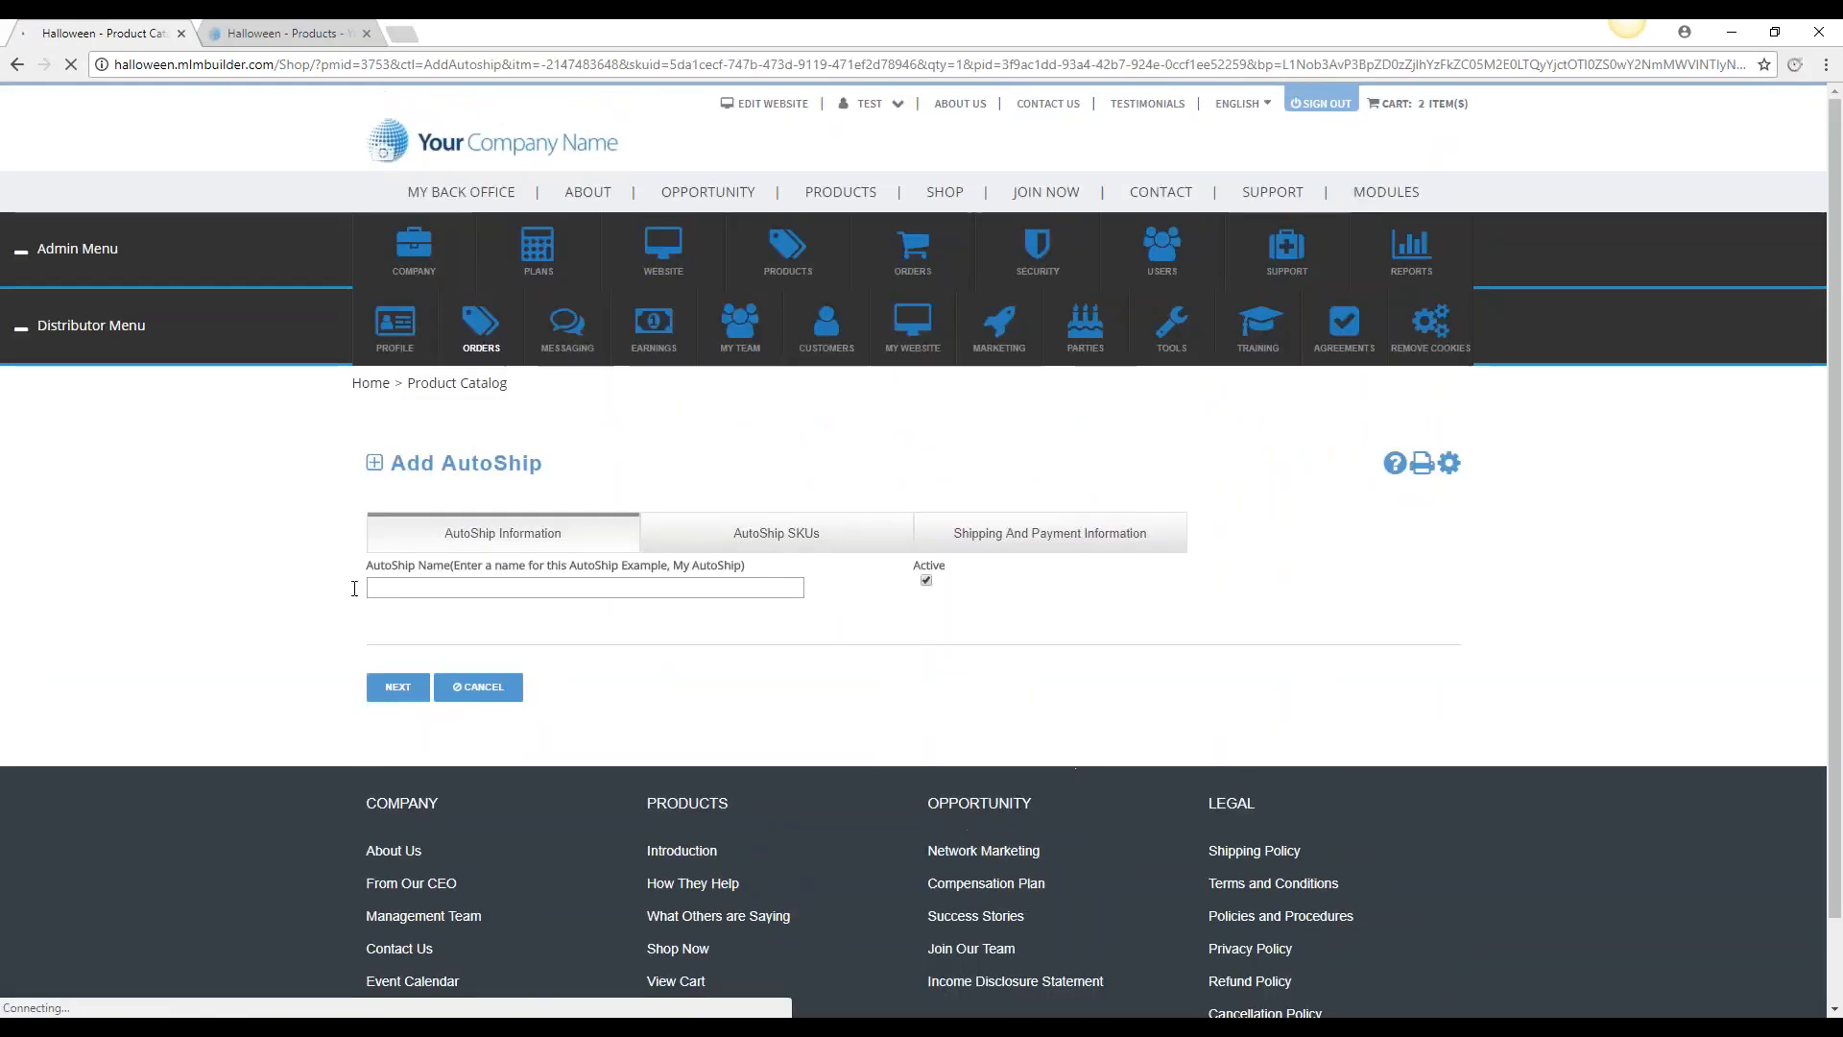
pyautogui.click(503, 605)
pyautogui.write('test')
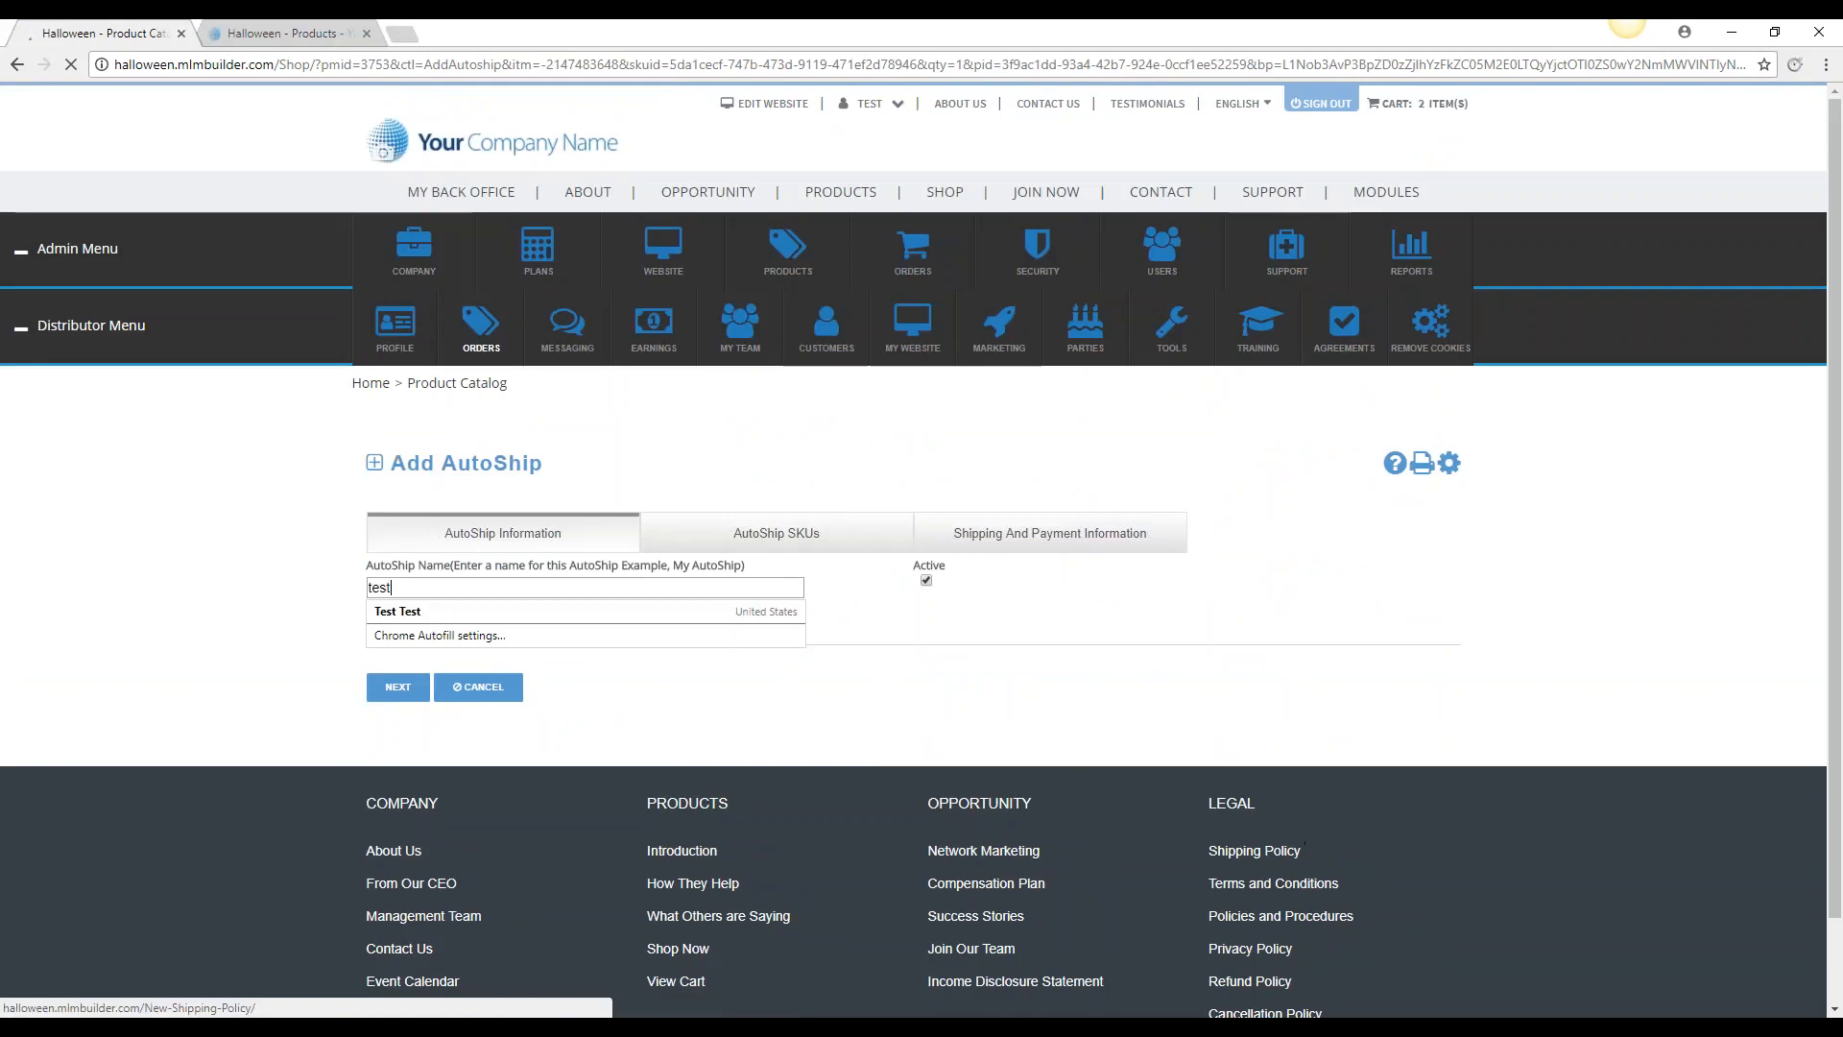
pyautogui.press('Return')
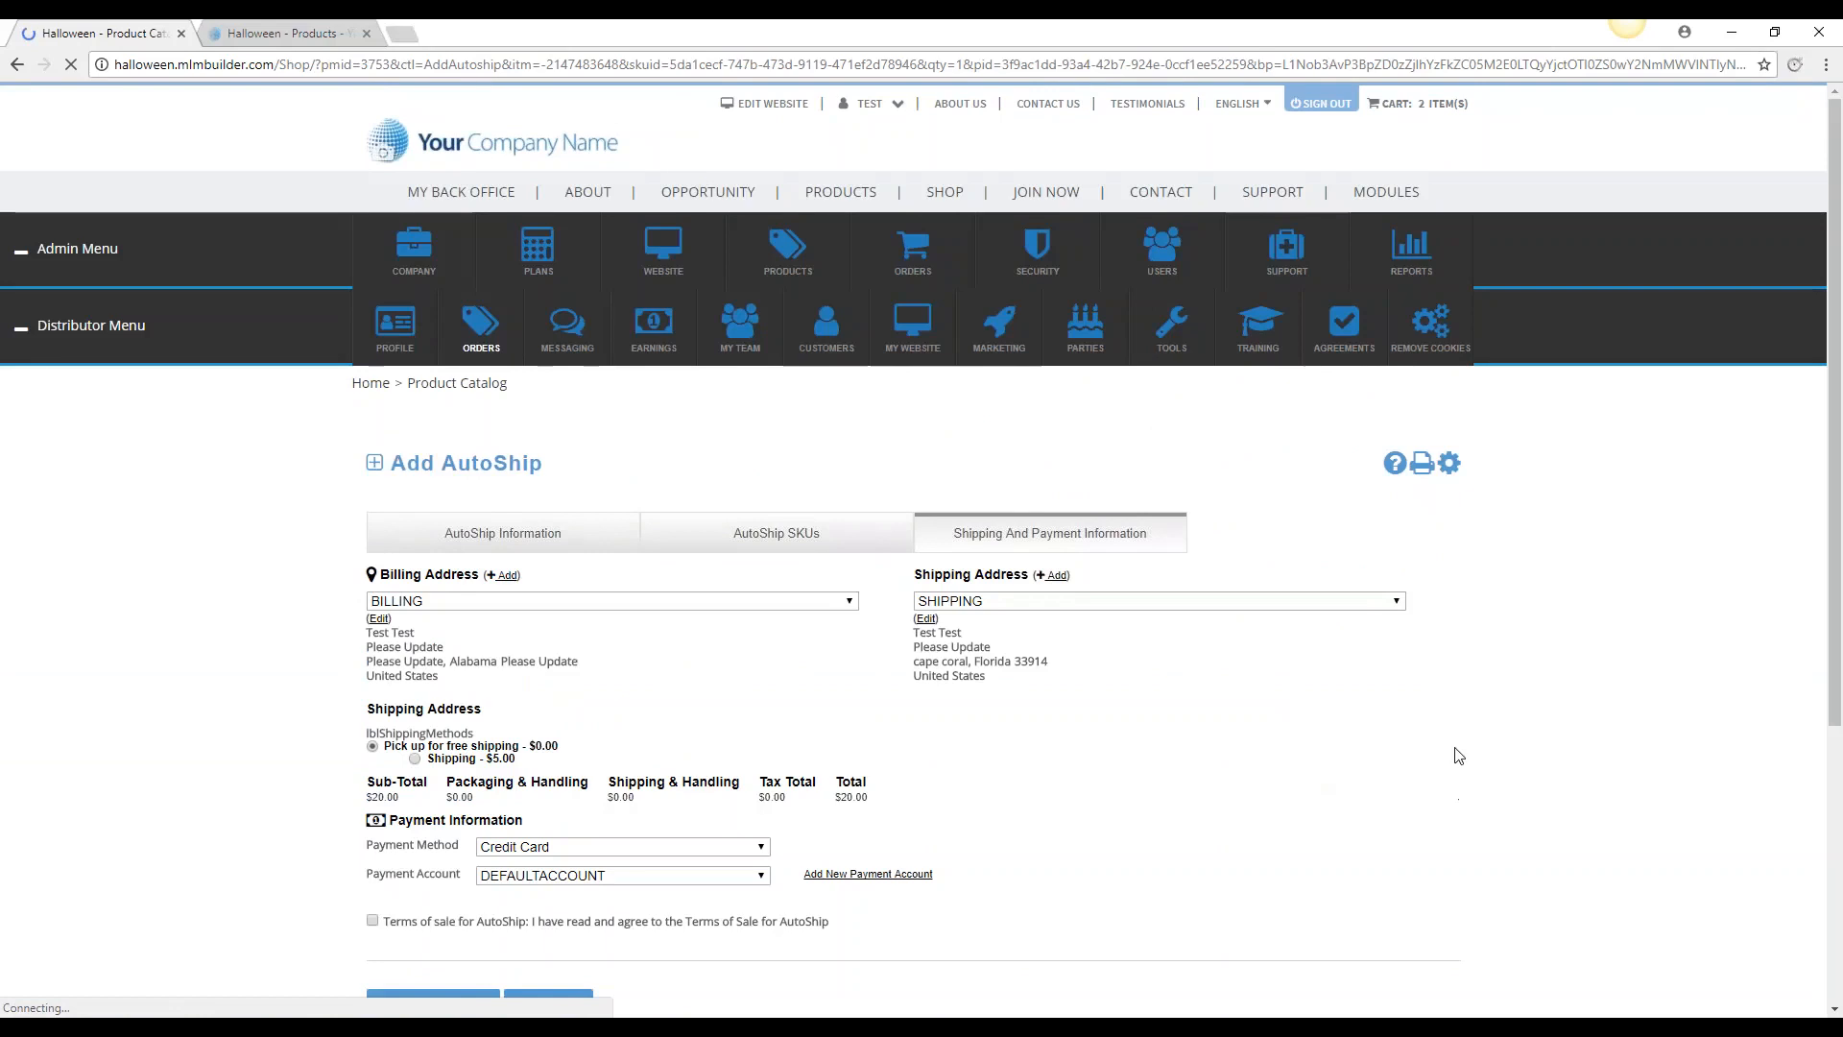
# Accept the AutoShip terms of sale, save the autoship and review its receipt
pyautogui.scroll(-3, 1453, 758)
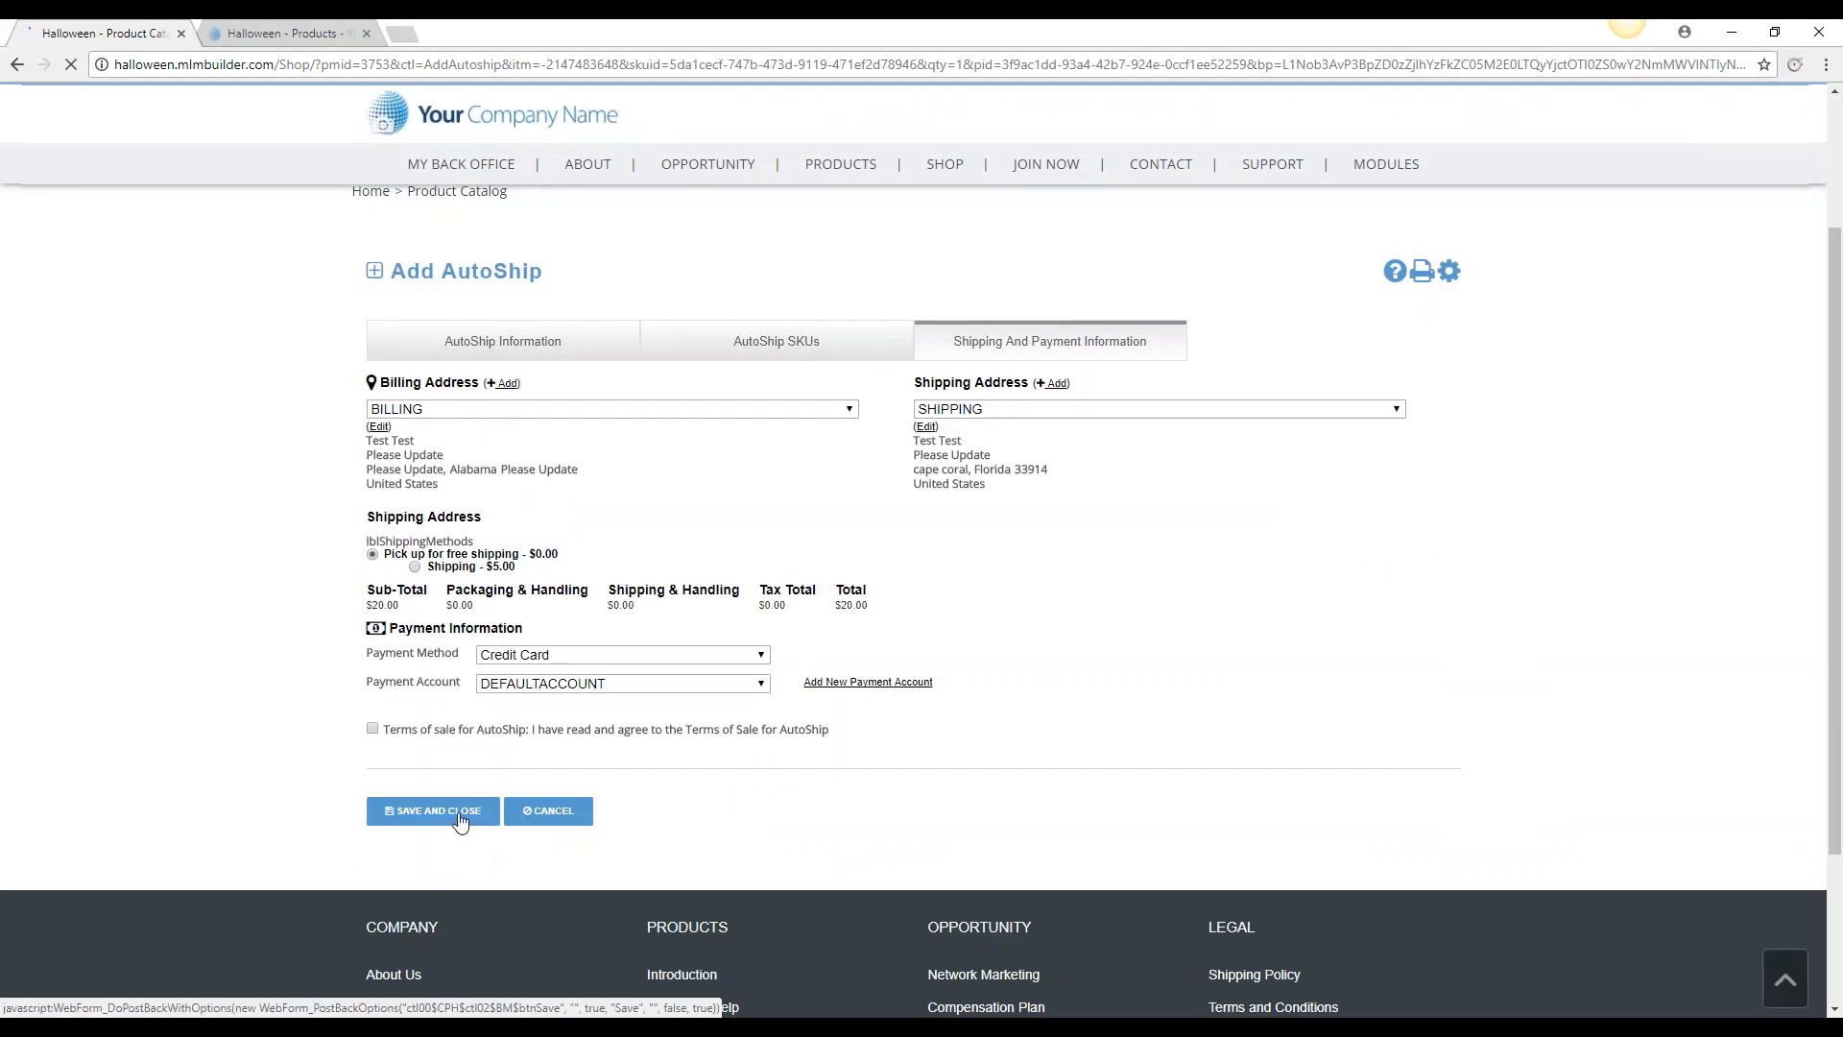
pyautogui.click(373, 729)
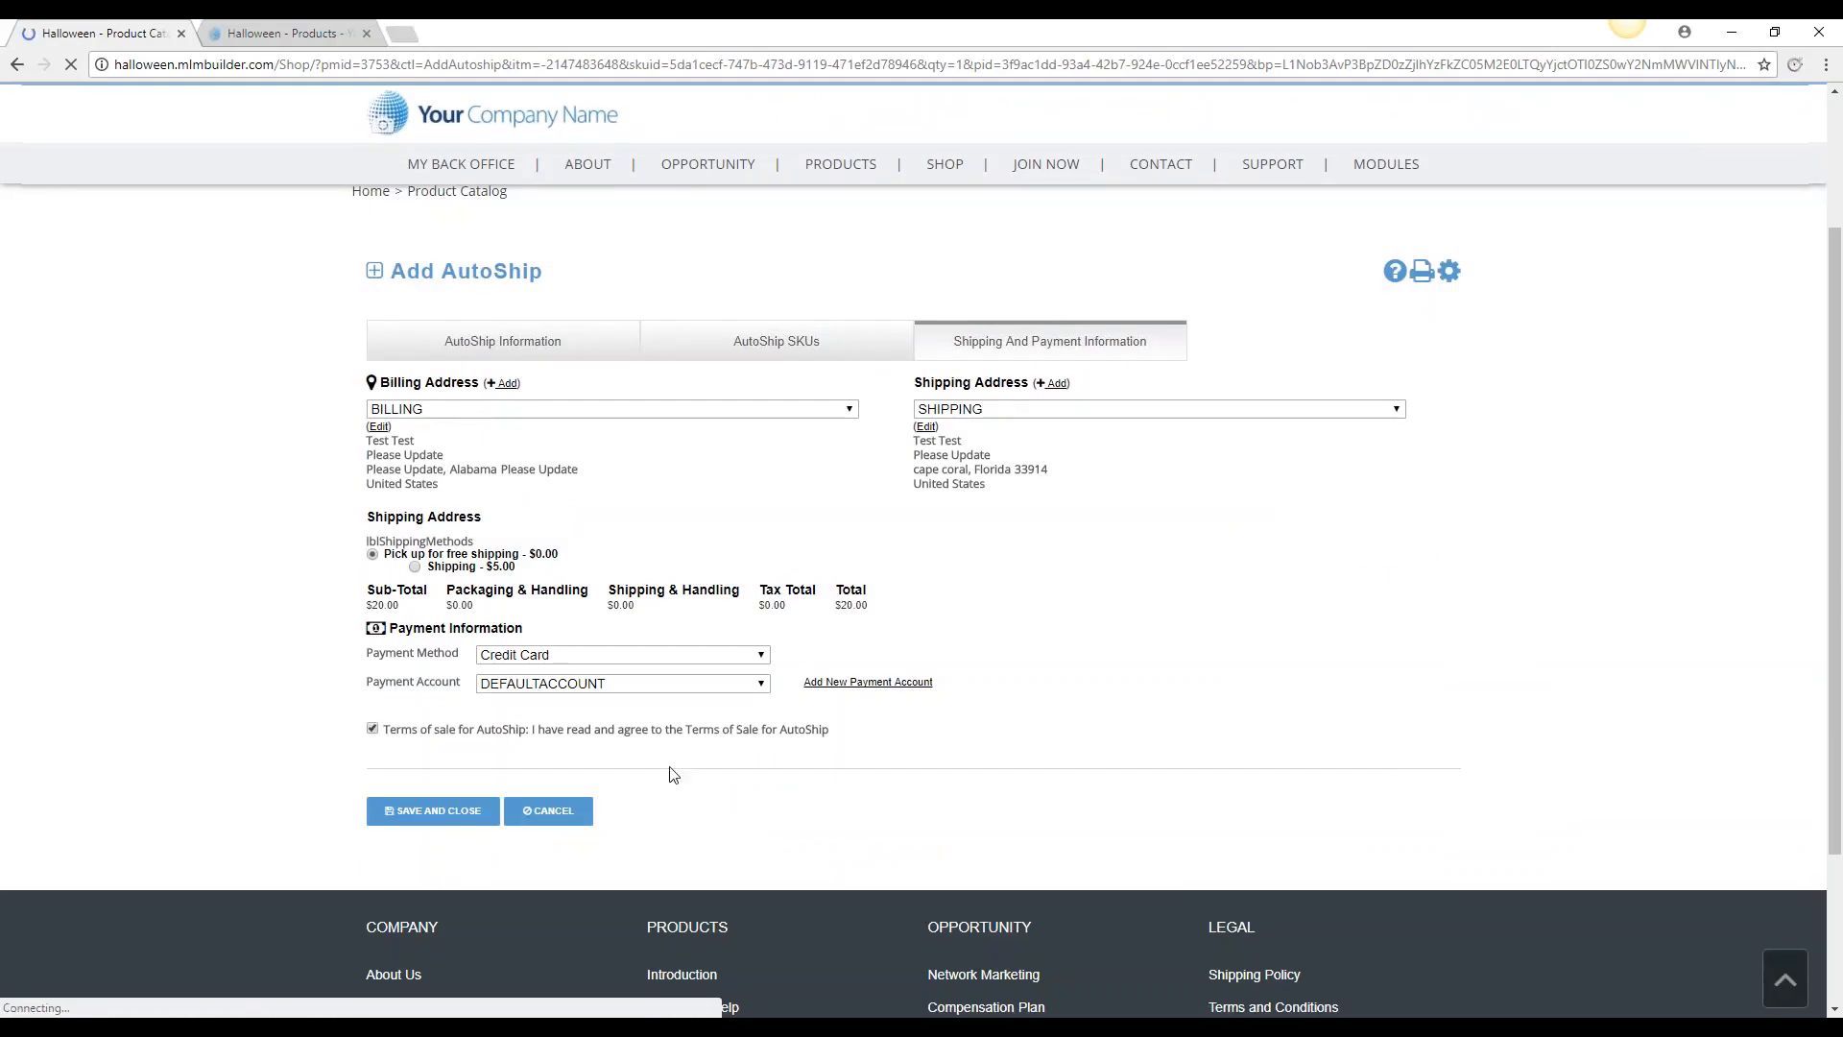
pyautogui.click(444, 816)
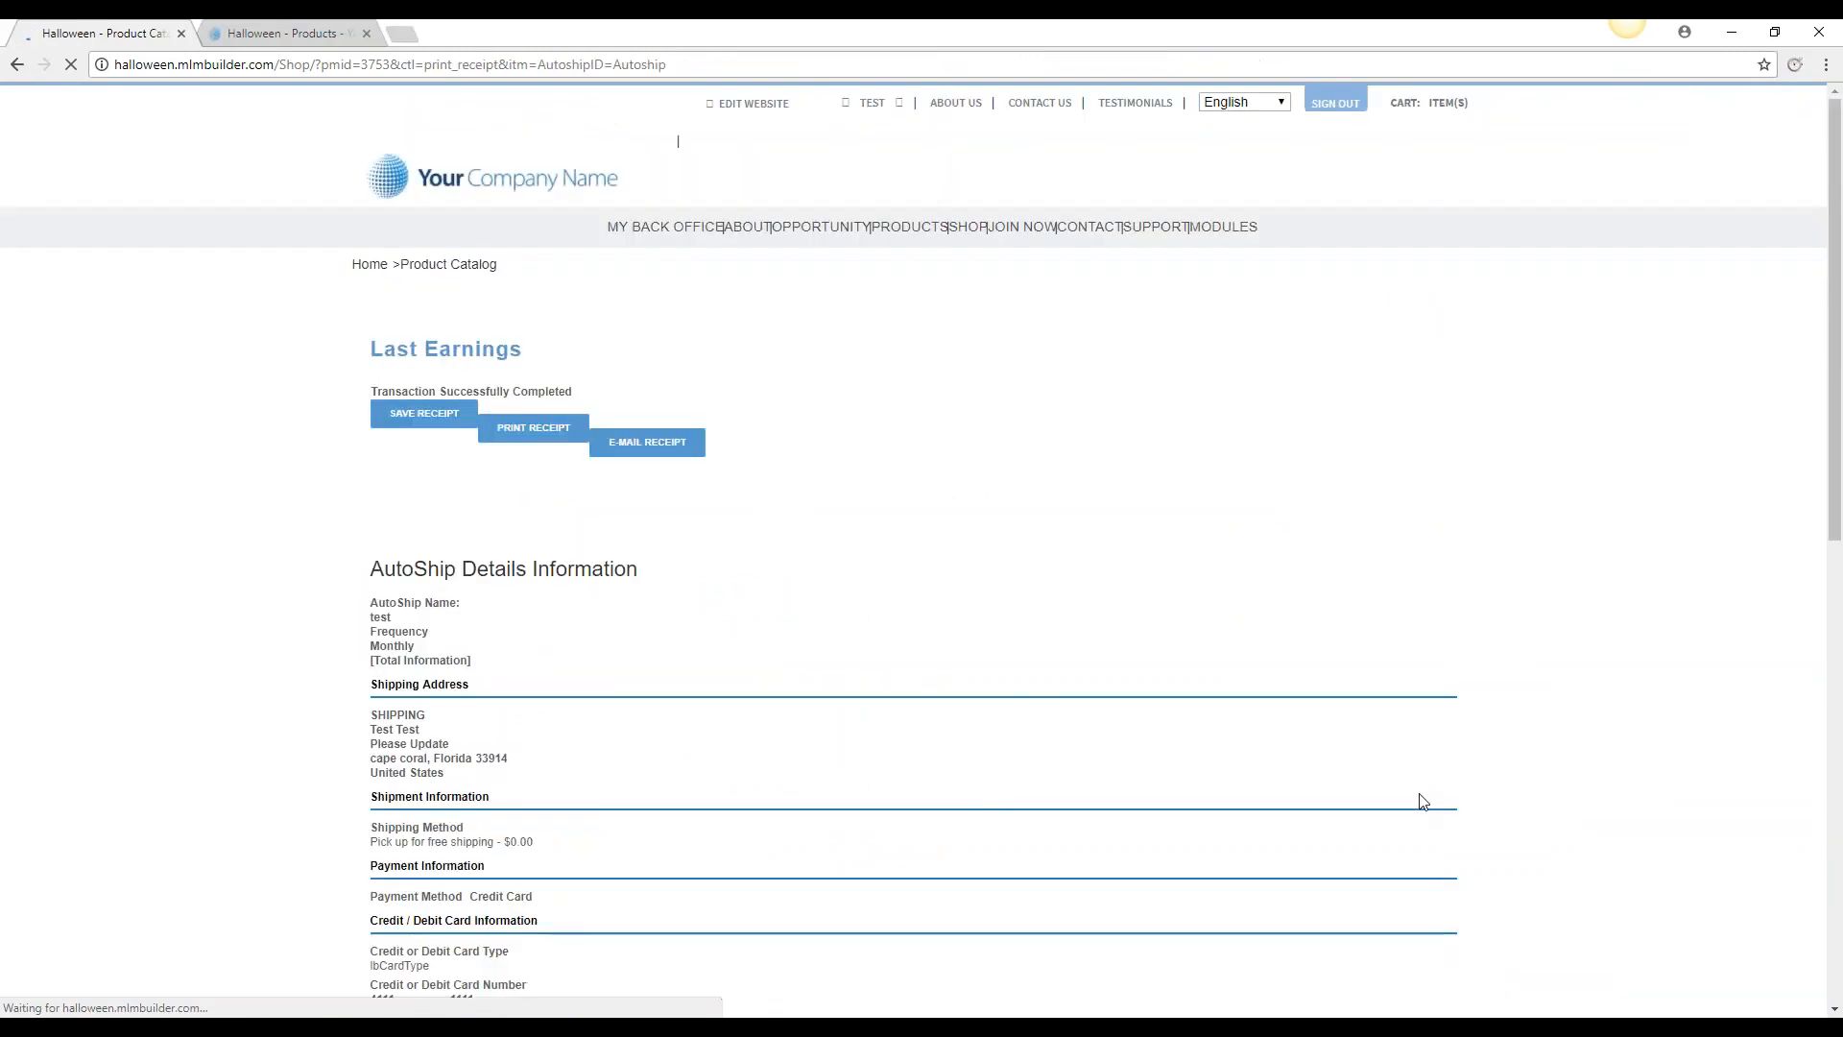
pyautogui.scroll(-2, 1516, 833)
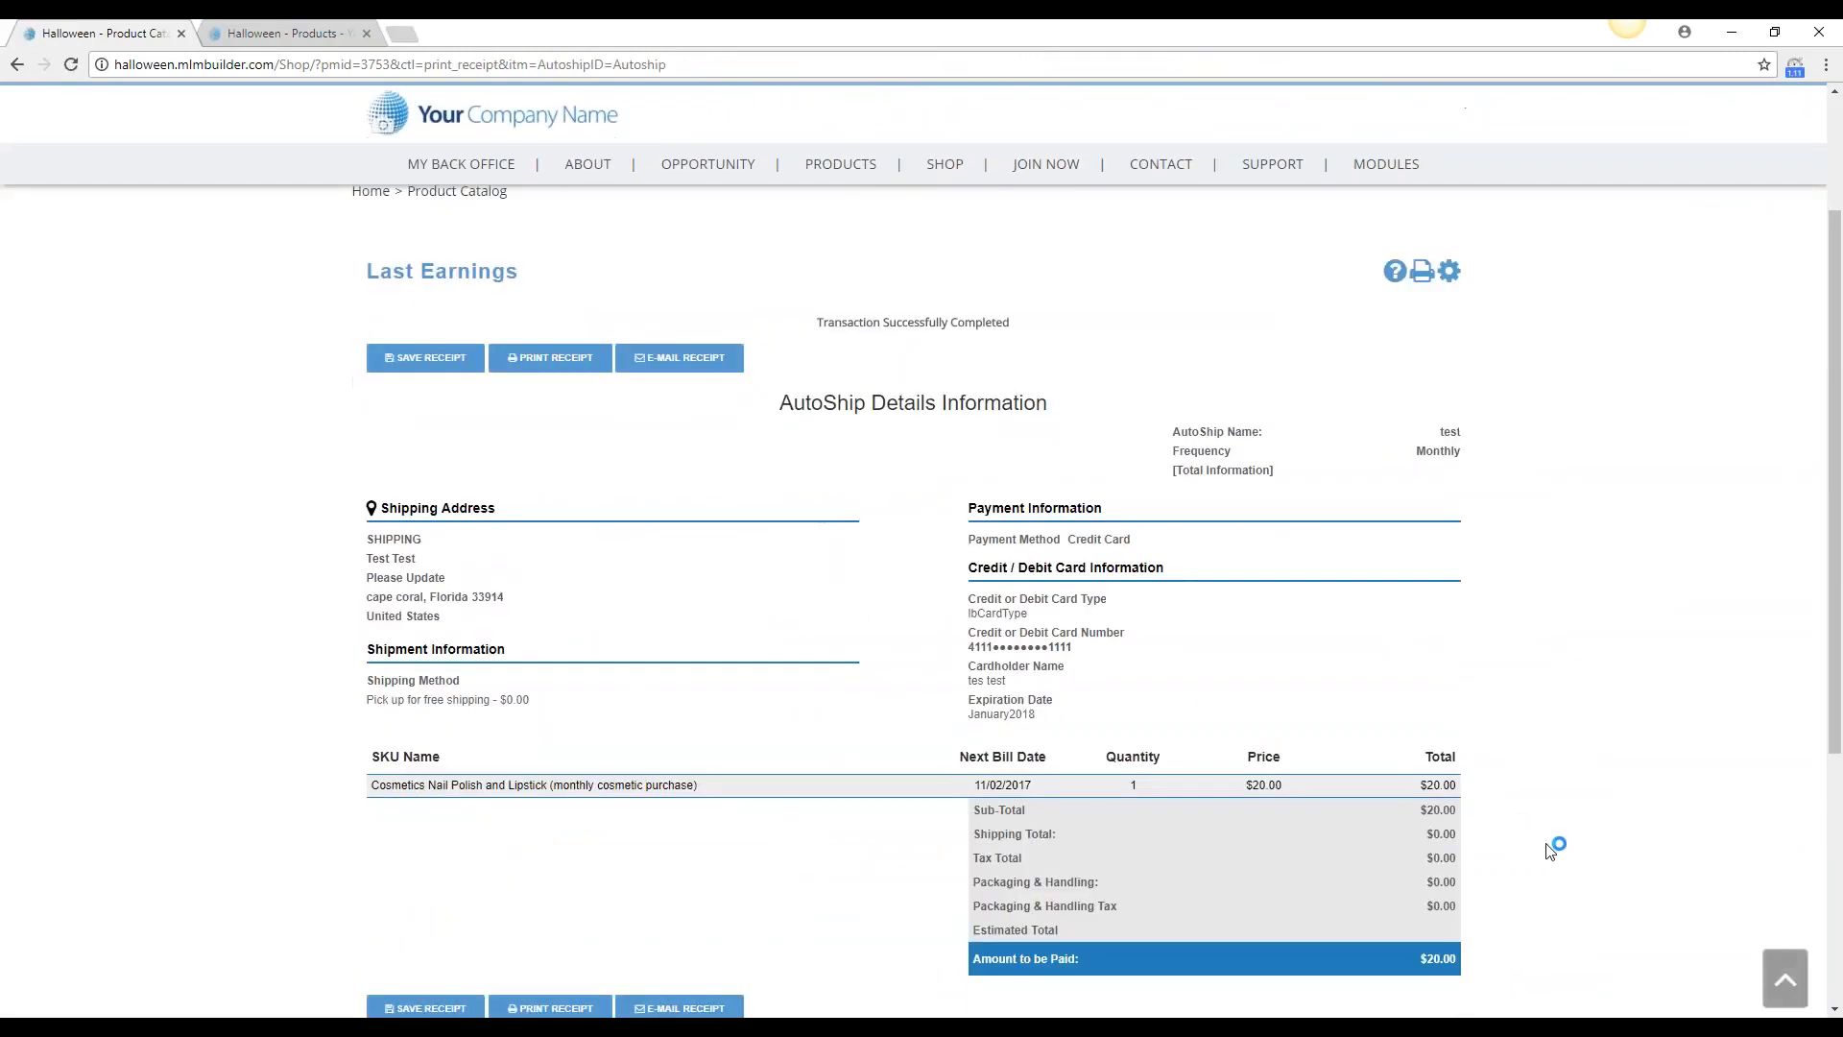
pyautogui.scroll(-3, 1549, 849)
pyautogui.scroll(5, 1569, 855)
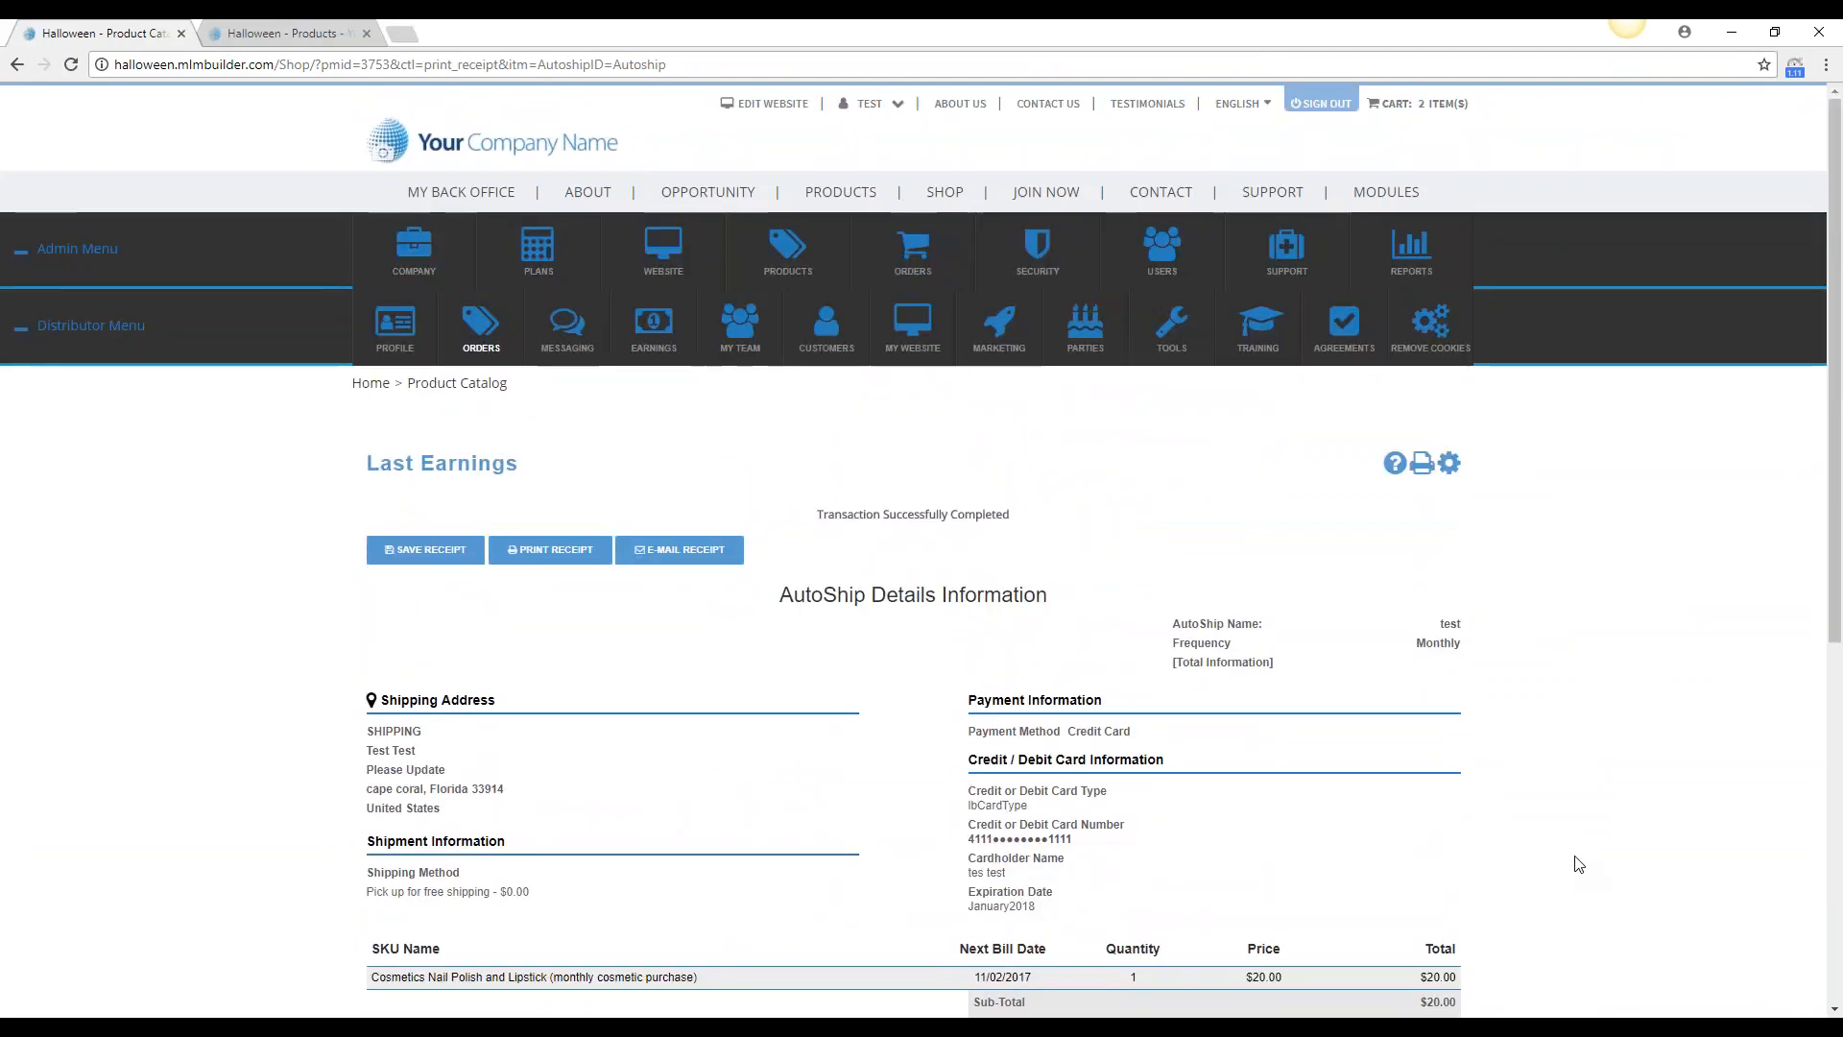
# Open the Preferred Customer Discount Settings and save them
pyautogui.moveTo(557, 332)
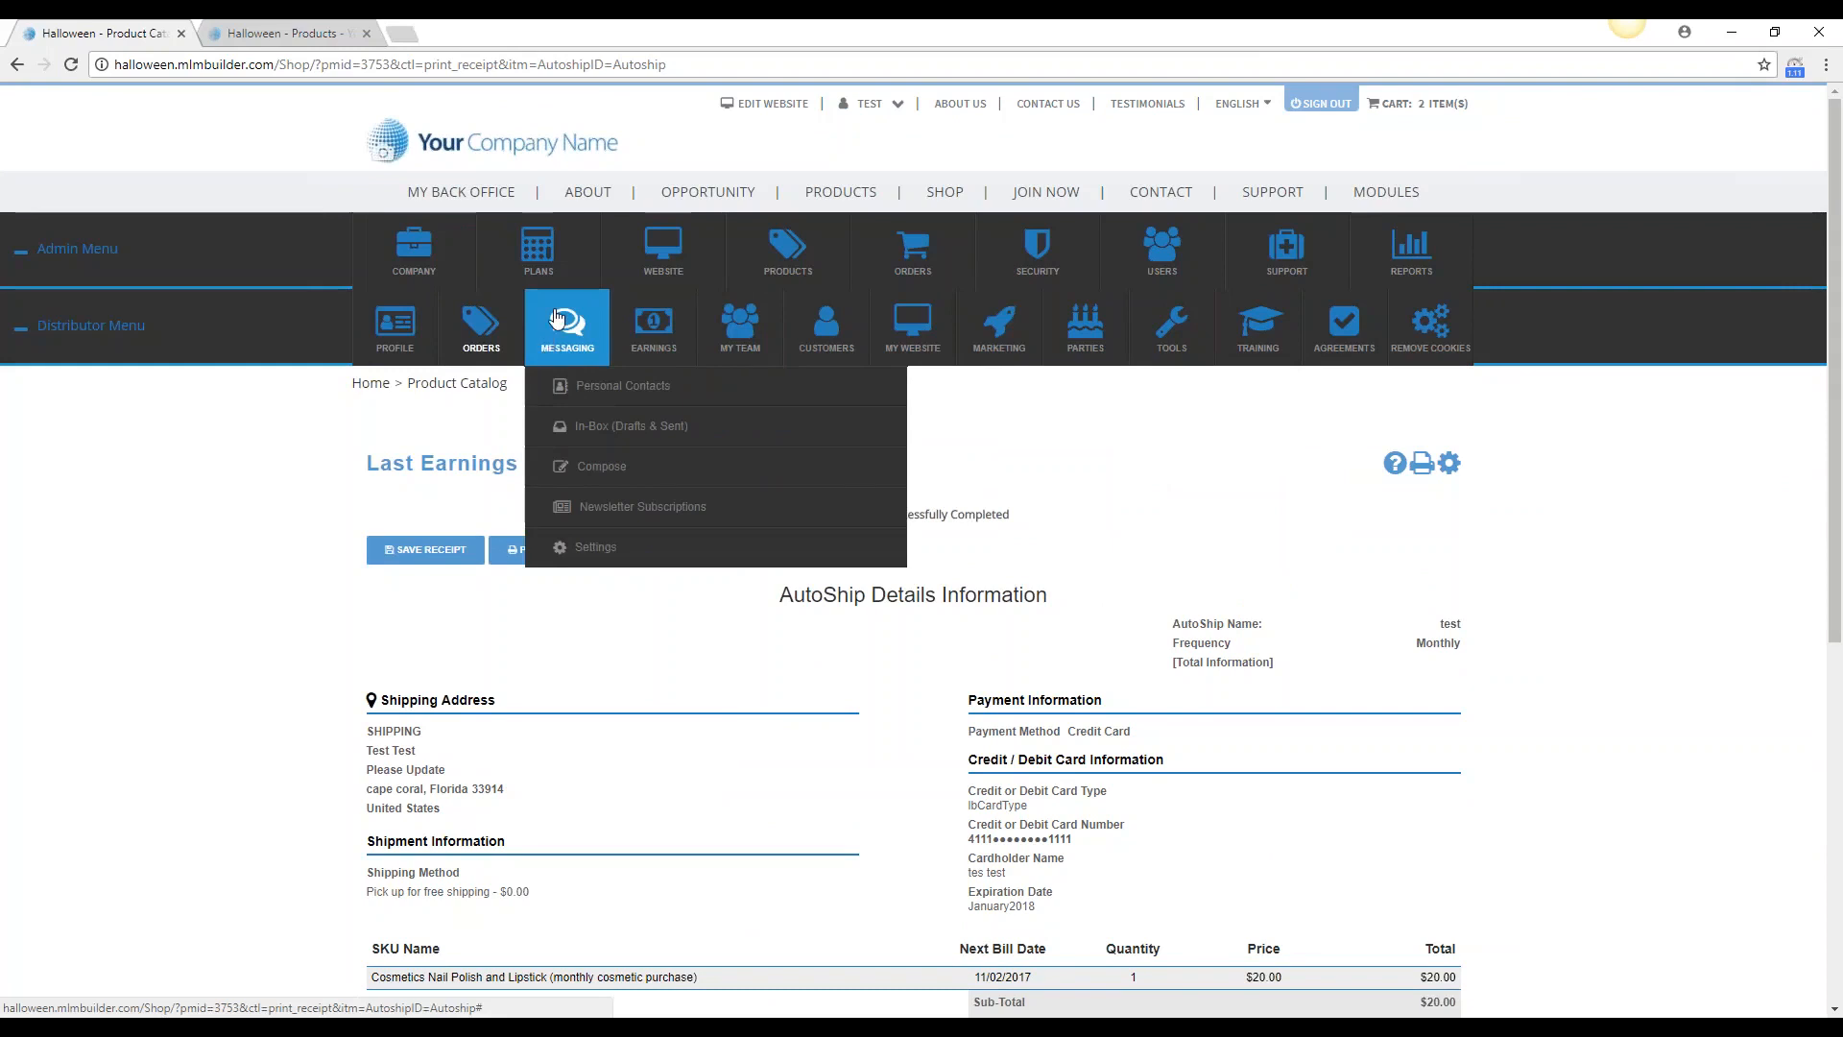
pyautogui.moveTo(556, 274)
pyautogui.click(574, 351)
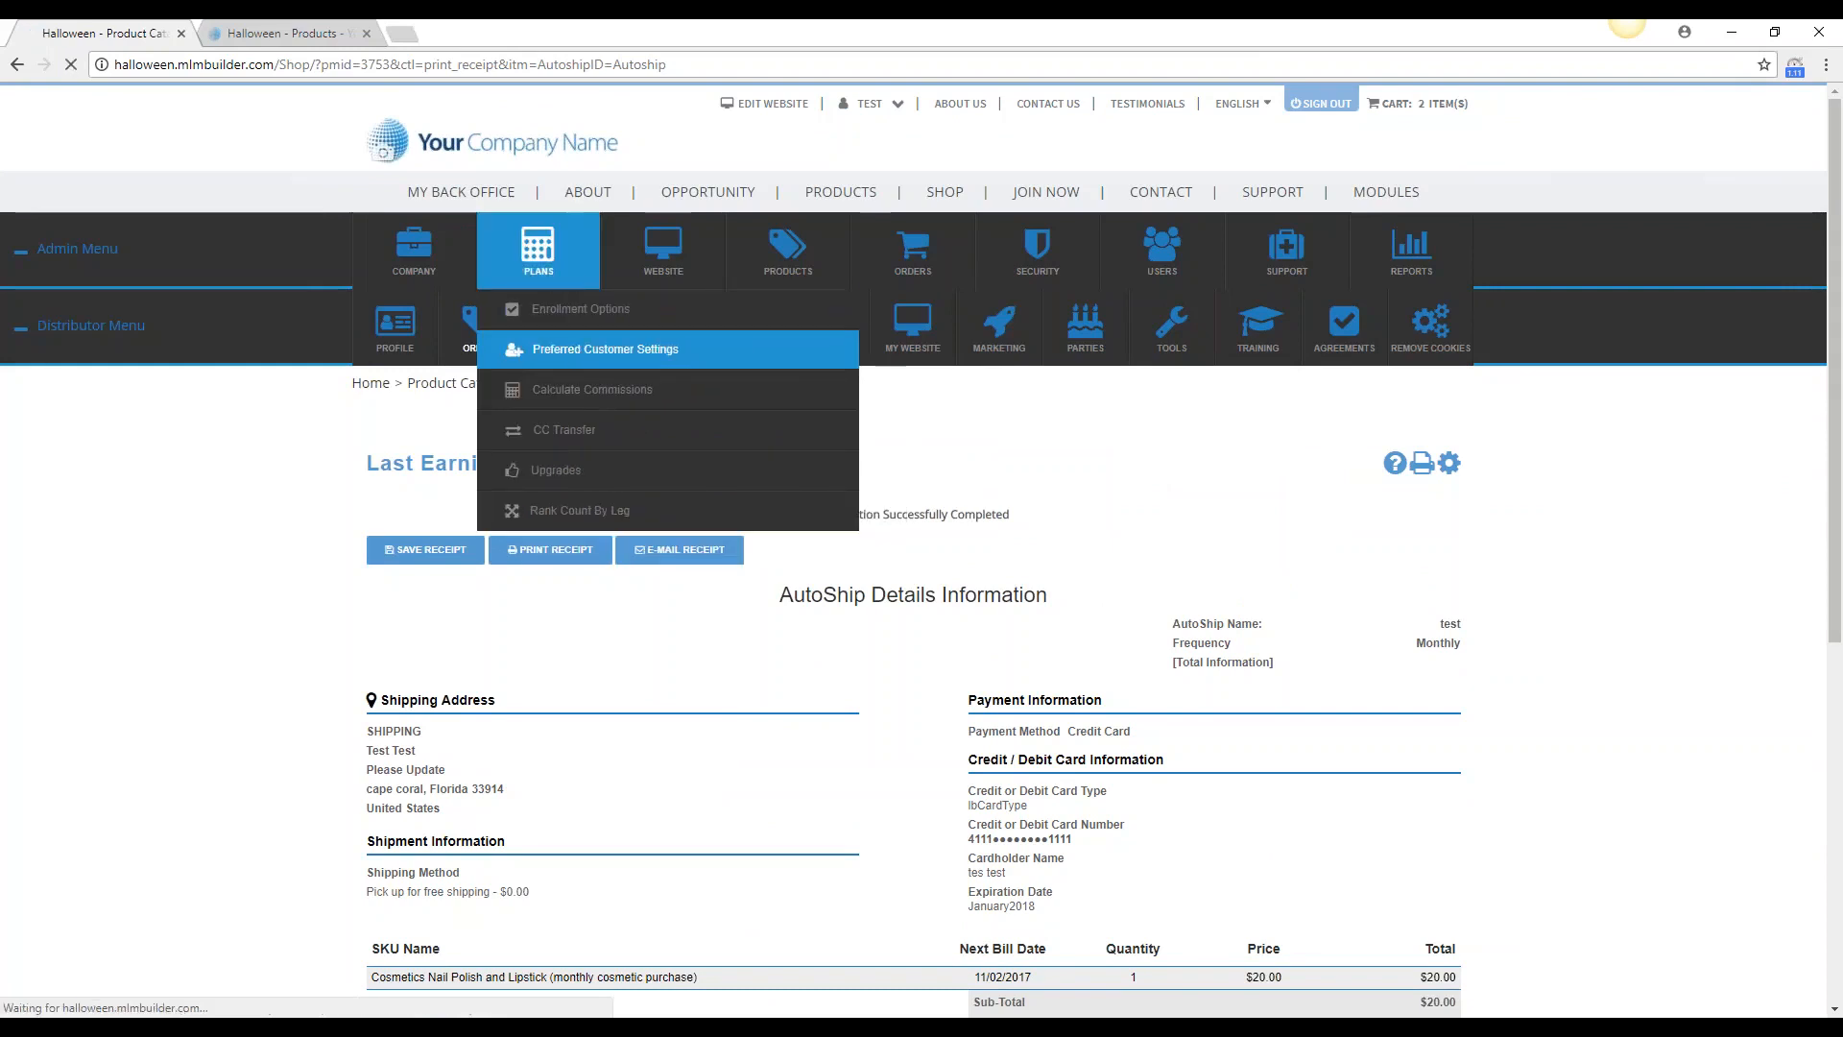
pyautogui.scroll(-1, 1371, 565)
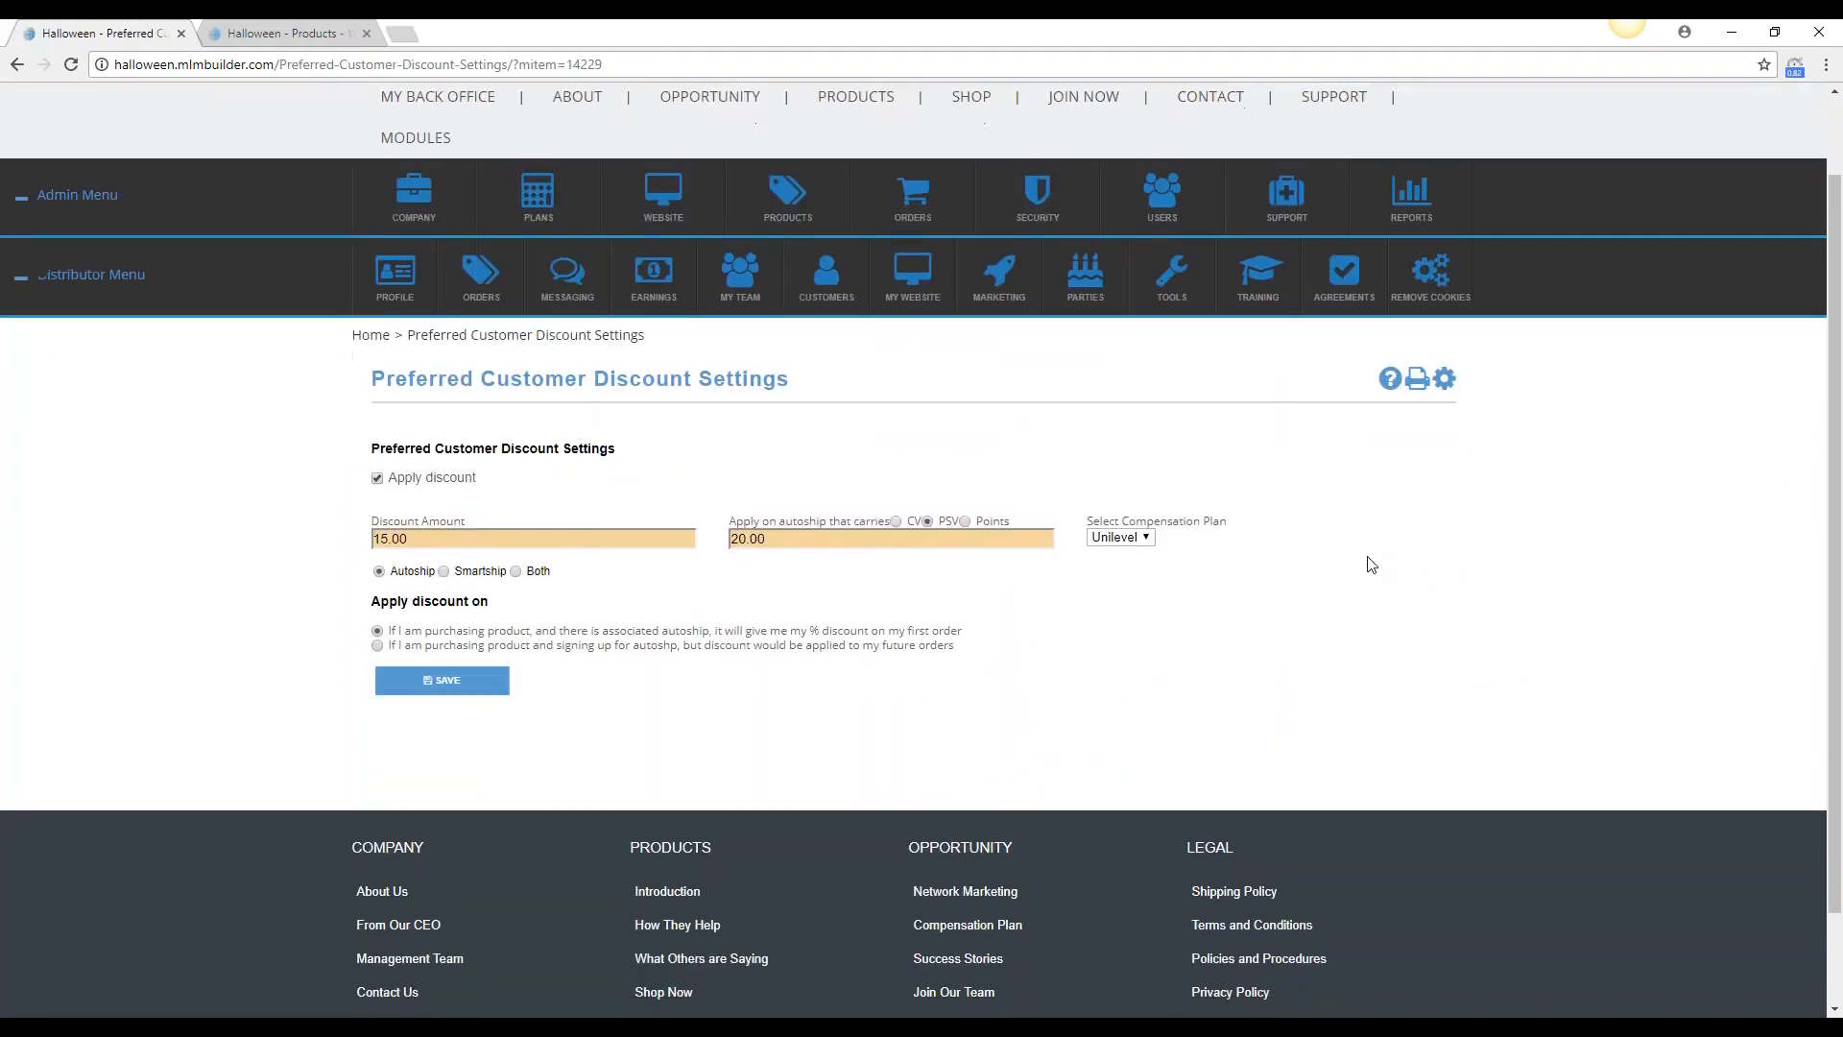
pyautogui.click(413, 684)
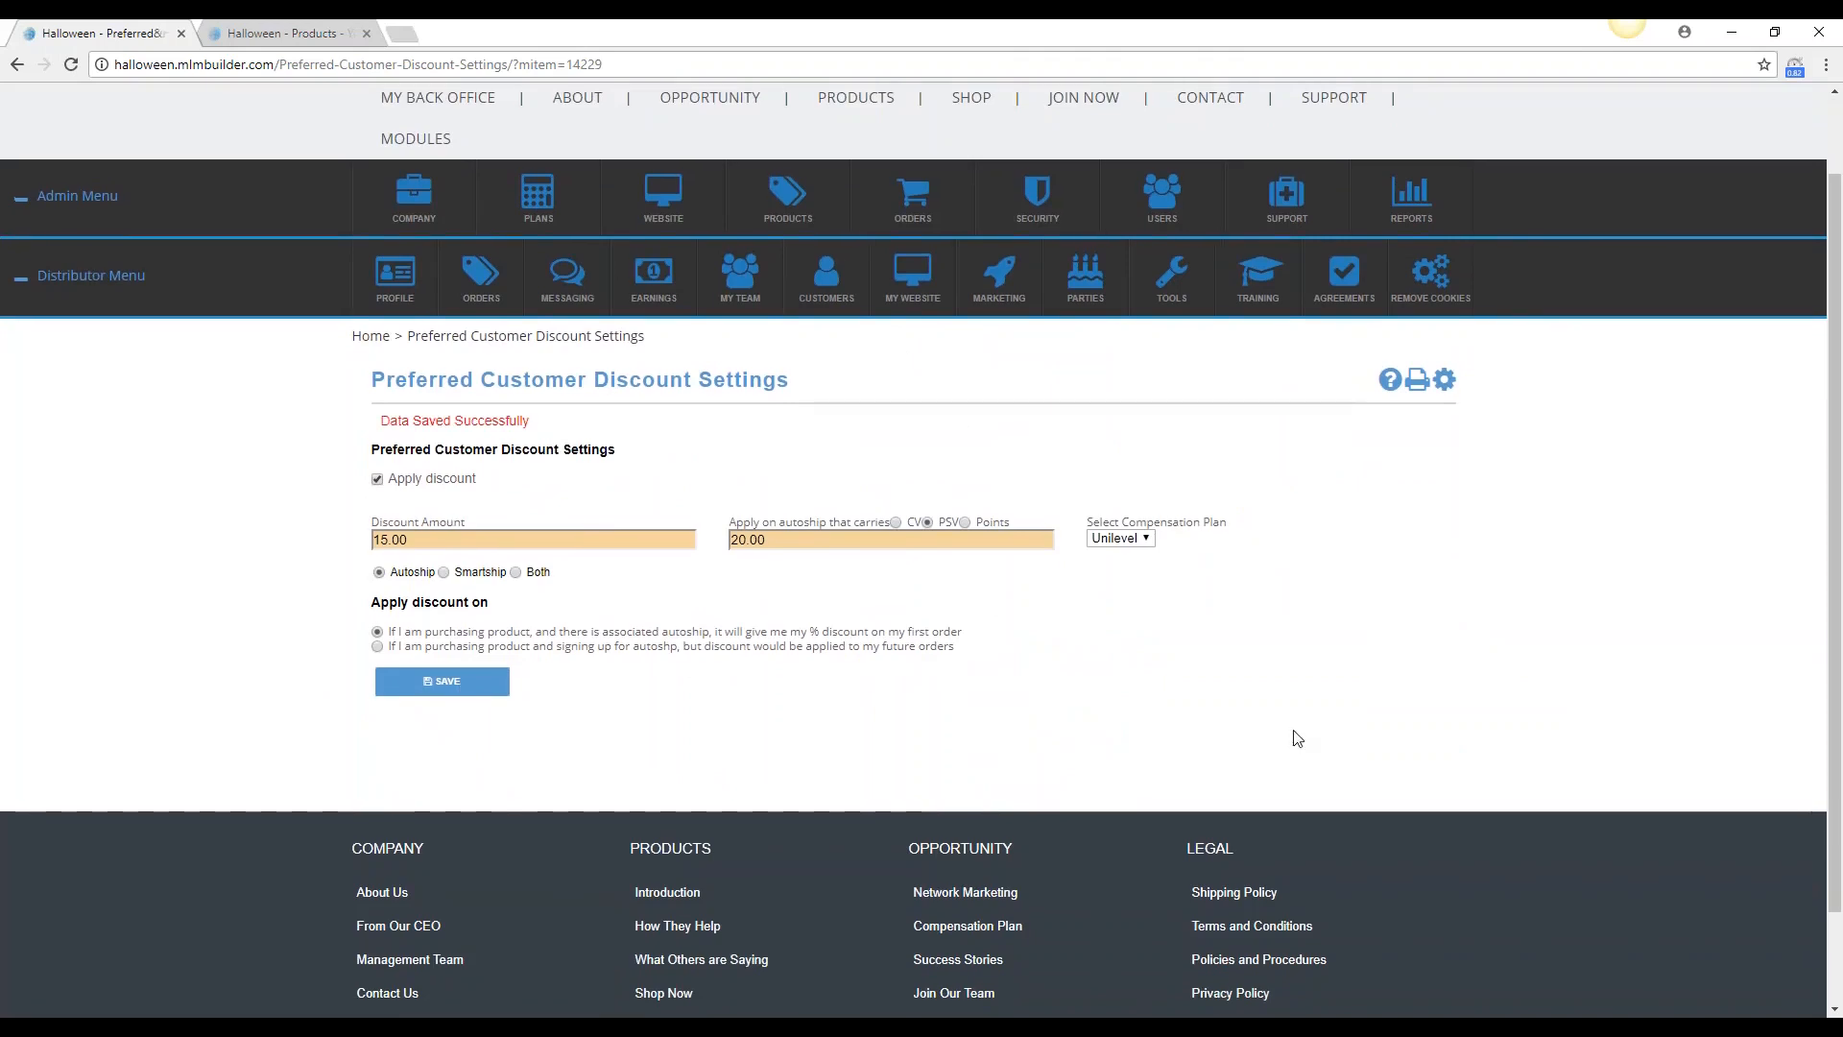
# Open the Products list under product management and bring the listed products into view
pyautogui.scroll(1, 1306, 744)
pyautogui.moveTo(787, 288)
pyautogui.moveTo(835, 351)
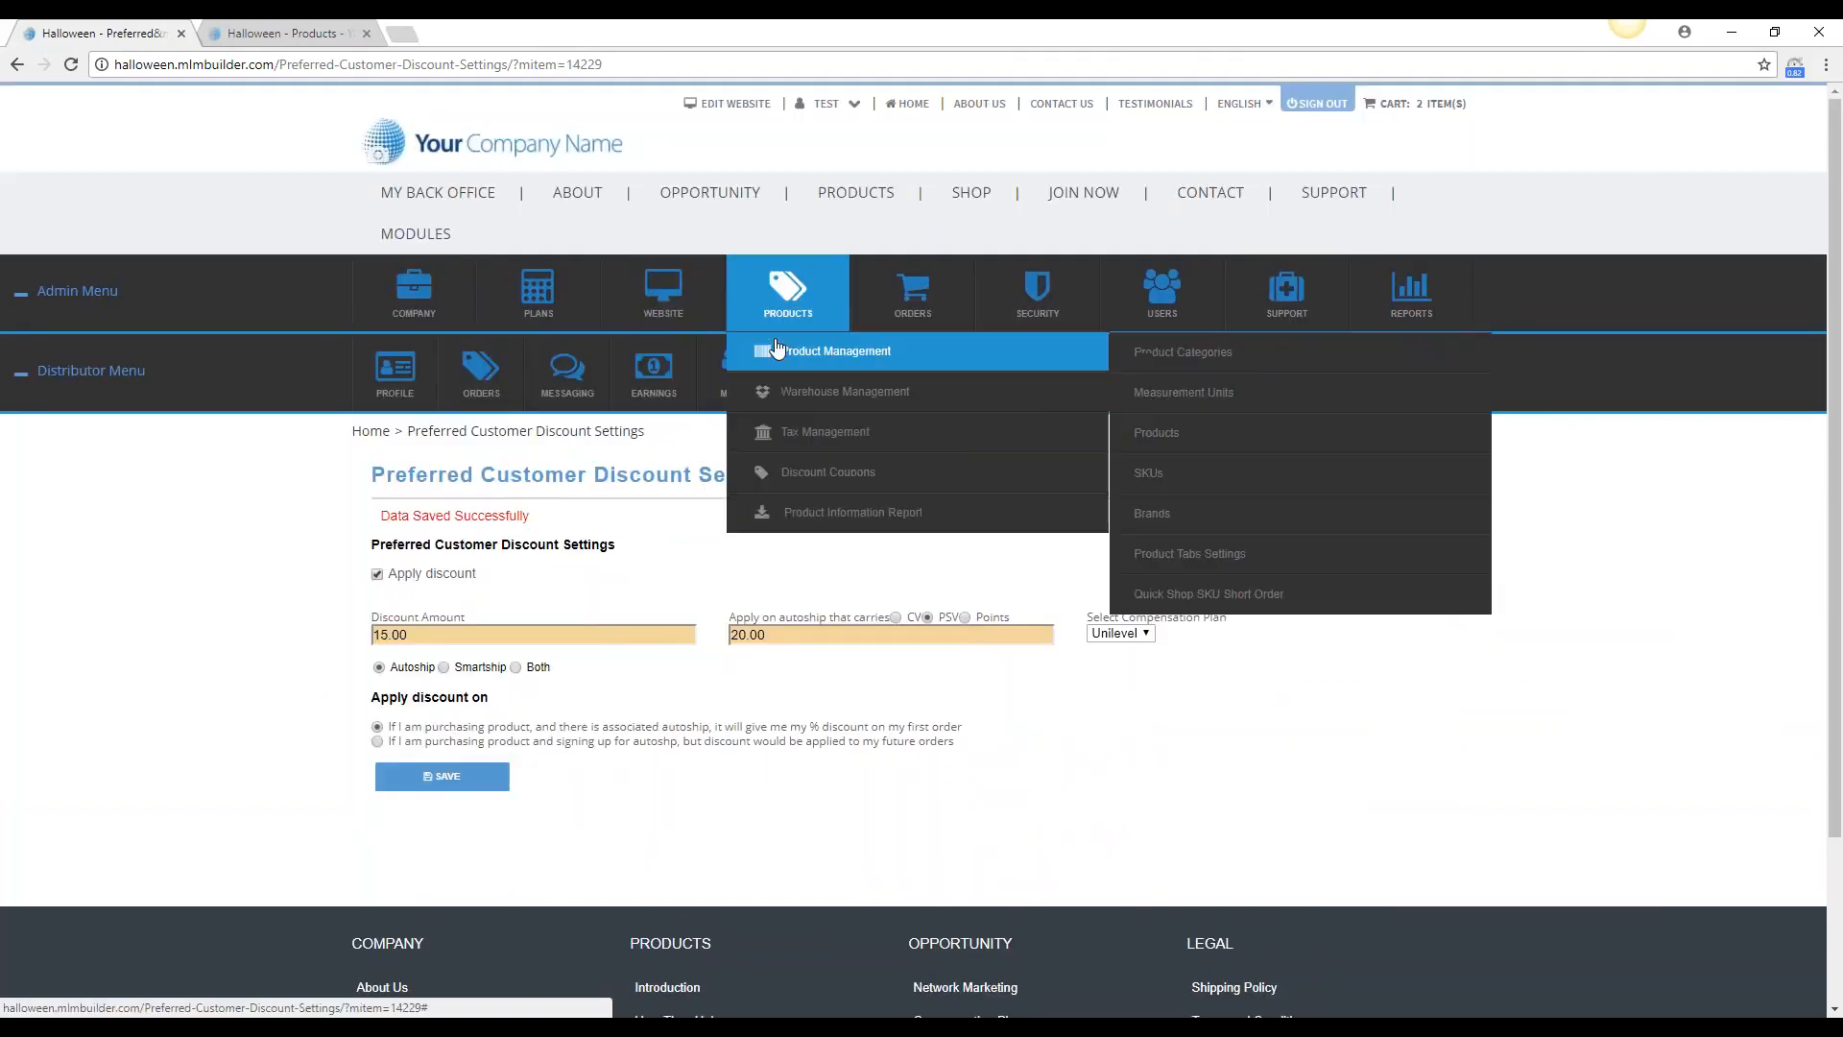
pyautogui.click(1191, 438)
pyautogui.scroll(-1, 1085, 497)
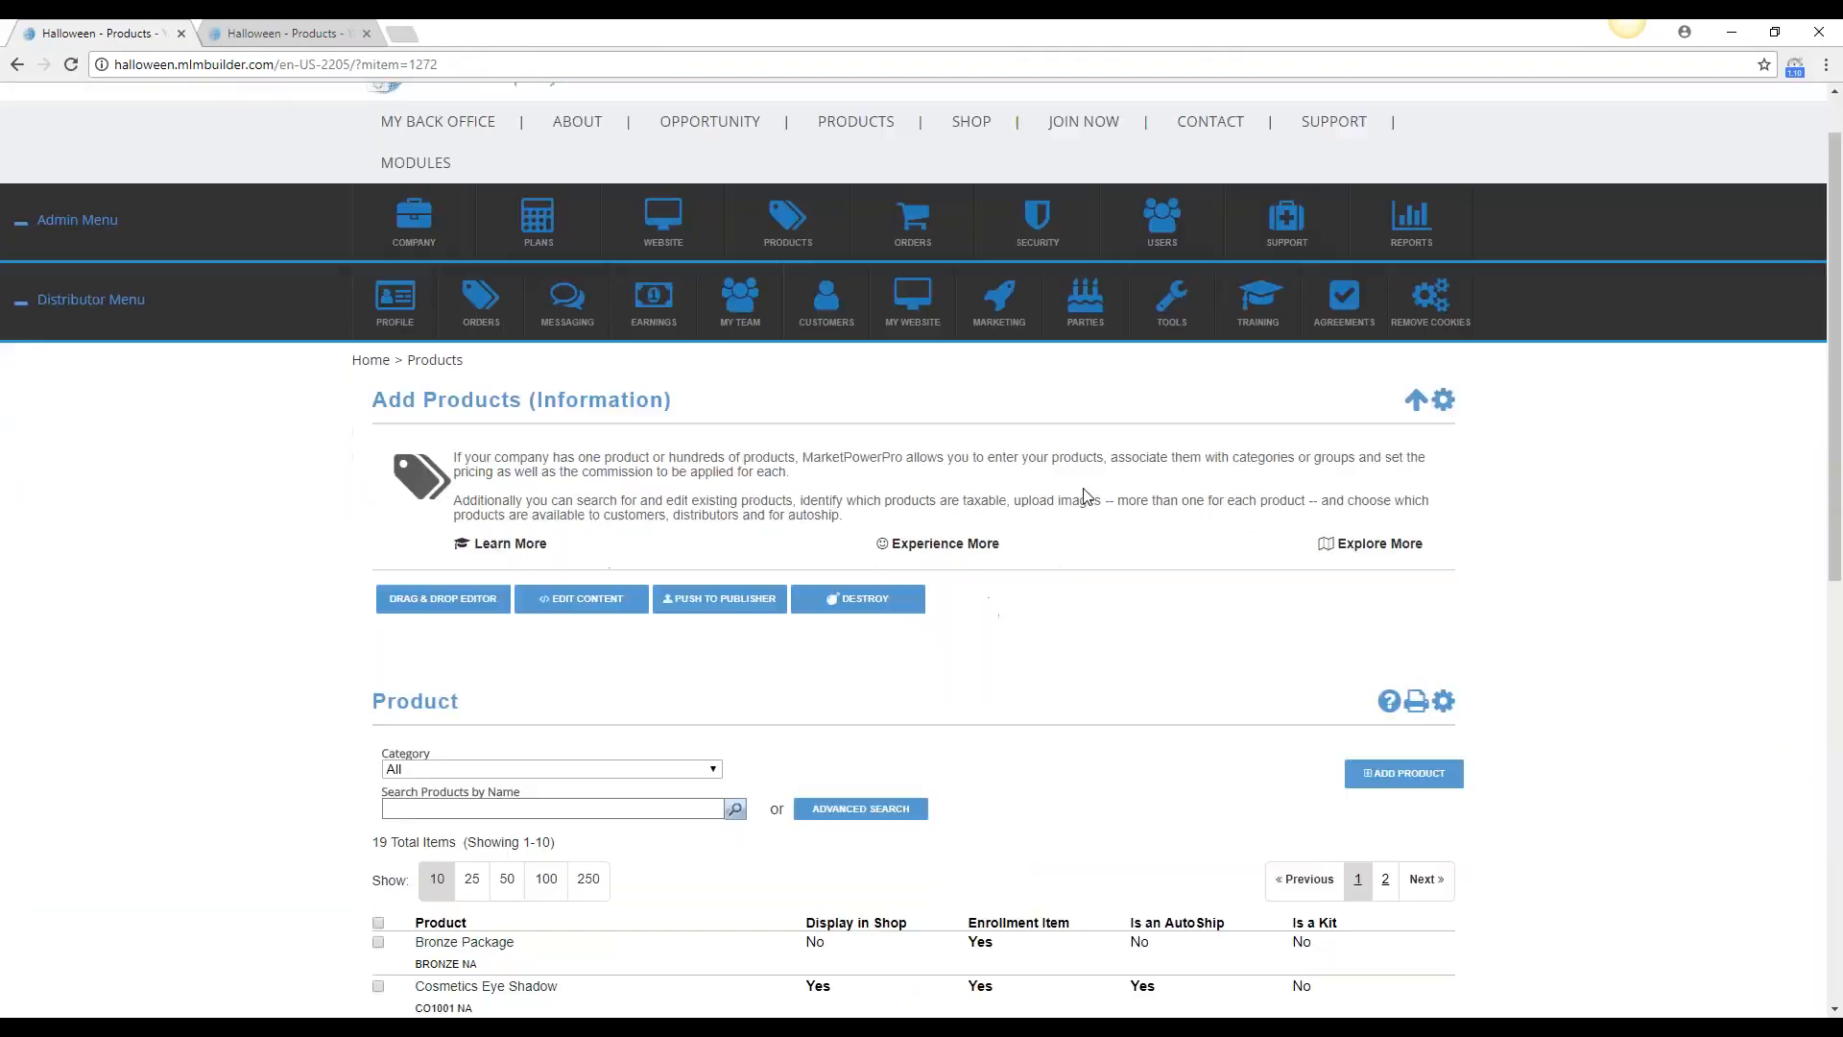
pyautogui.scroll(-5, 1085, 495)
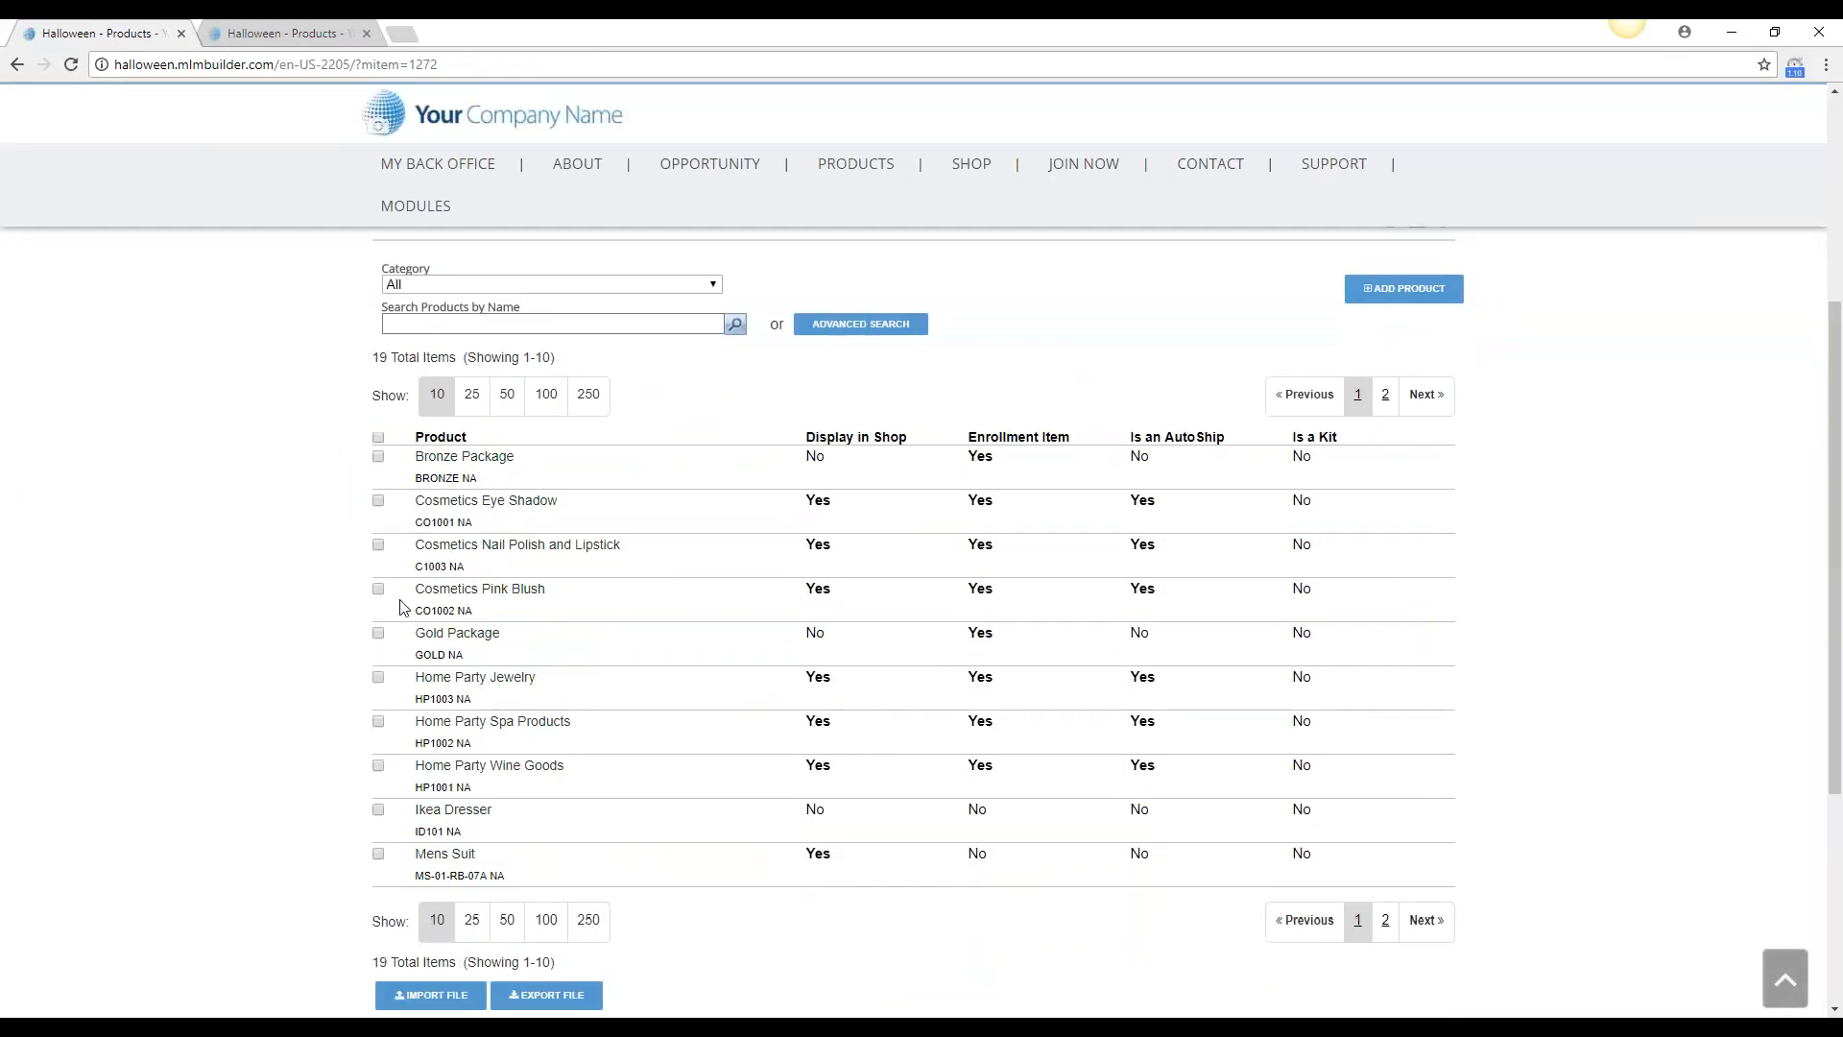
# Open the Cosmetics Pink Blush product's SKUs and examine the associated, Pink Blush Monthly Purchase and Cosmetics Pink Blush entries
pyautogui.moveTo(431, 597)
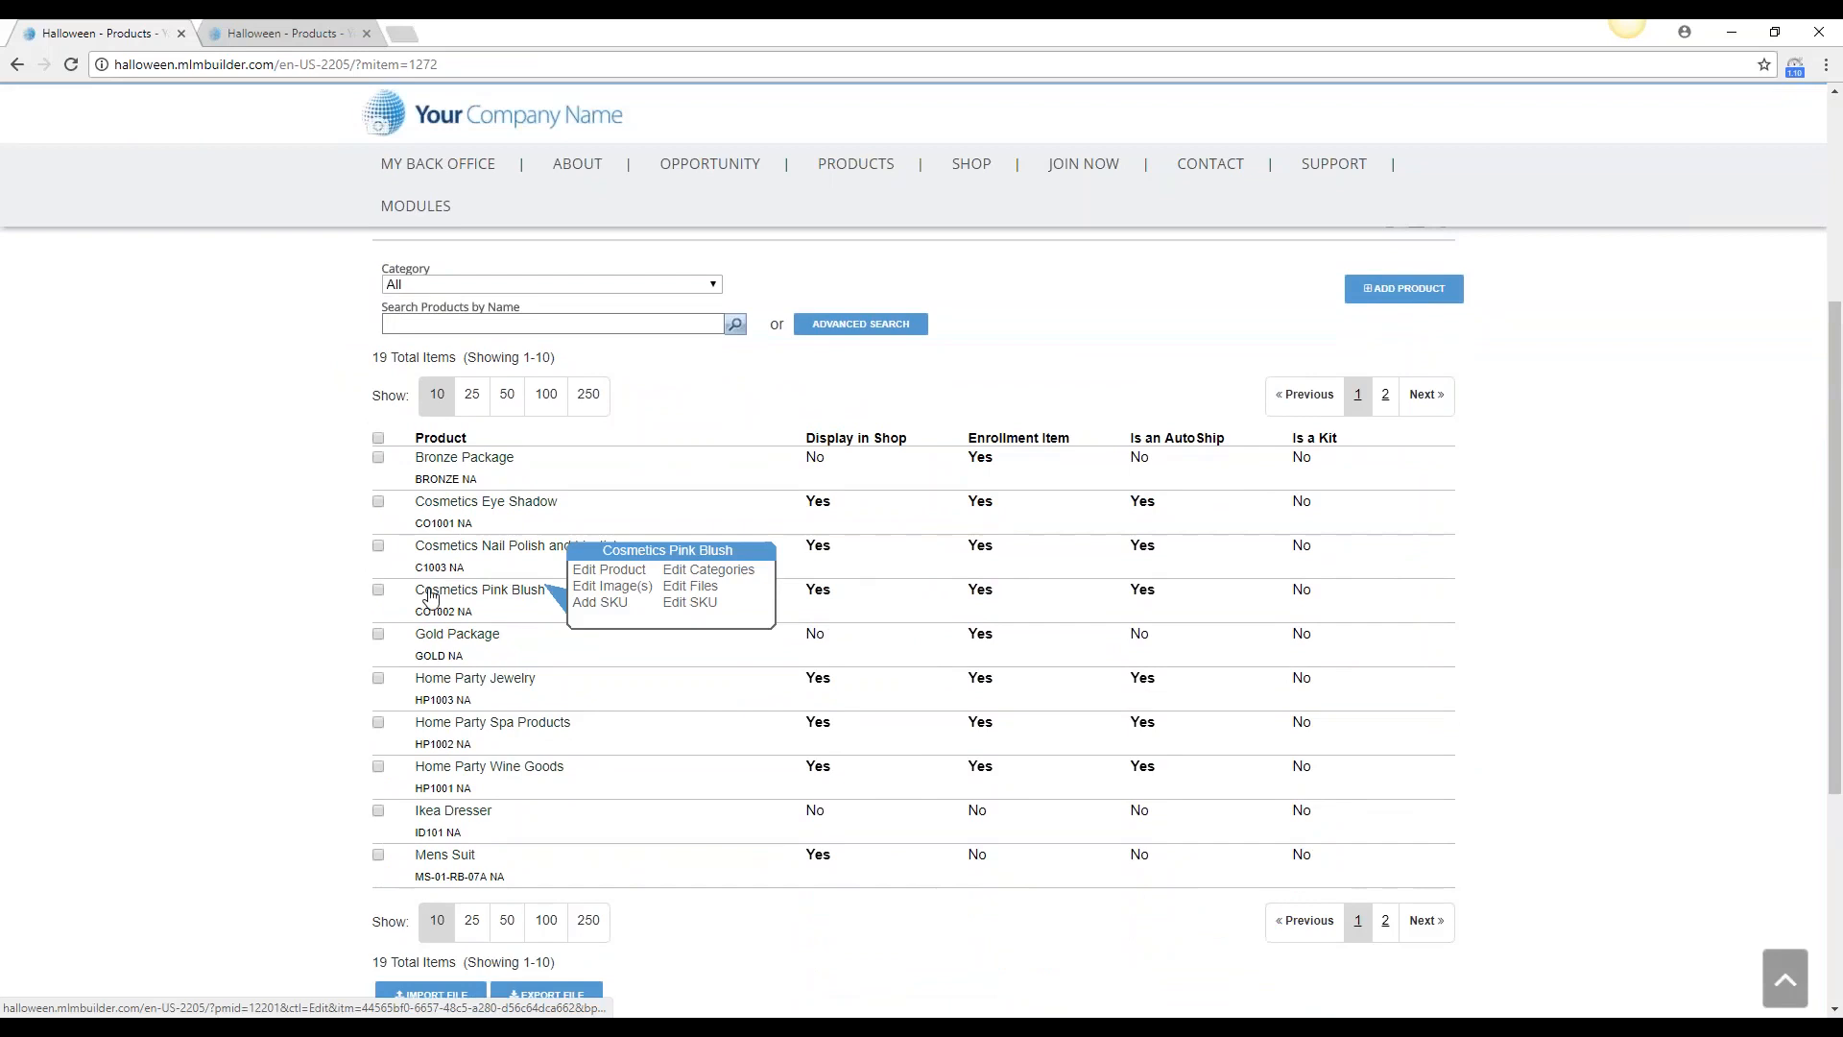
pyautogui.click(465, 592)
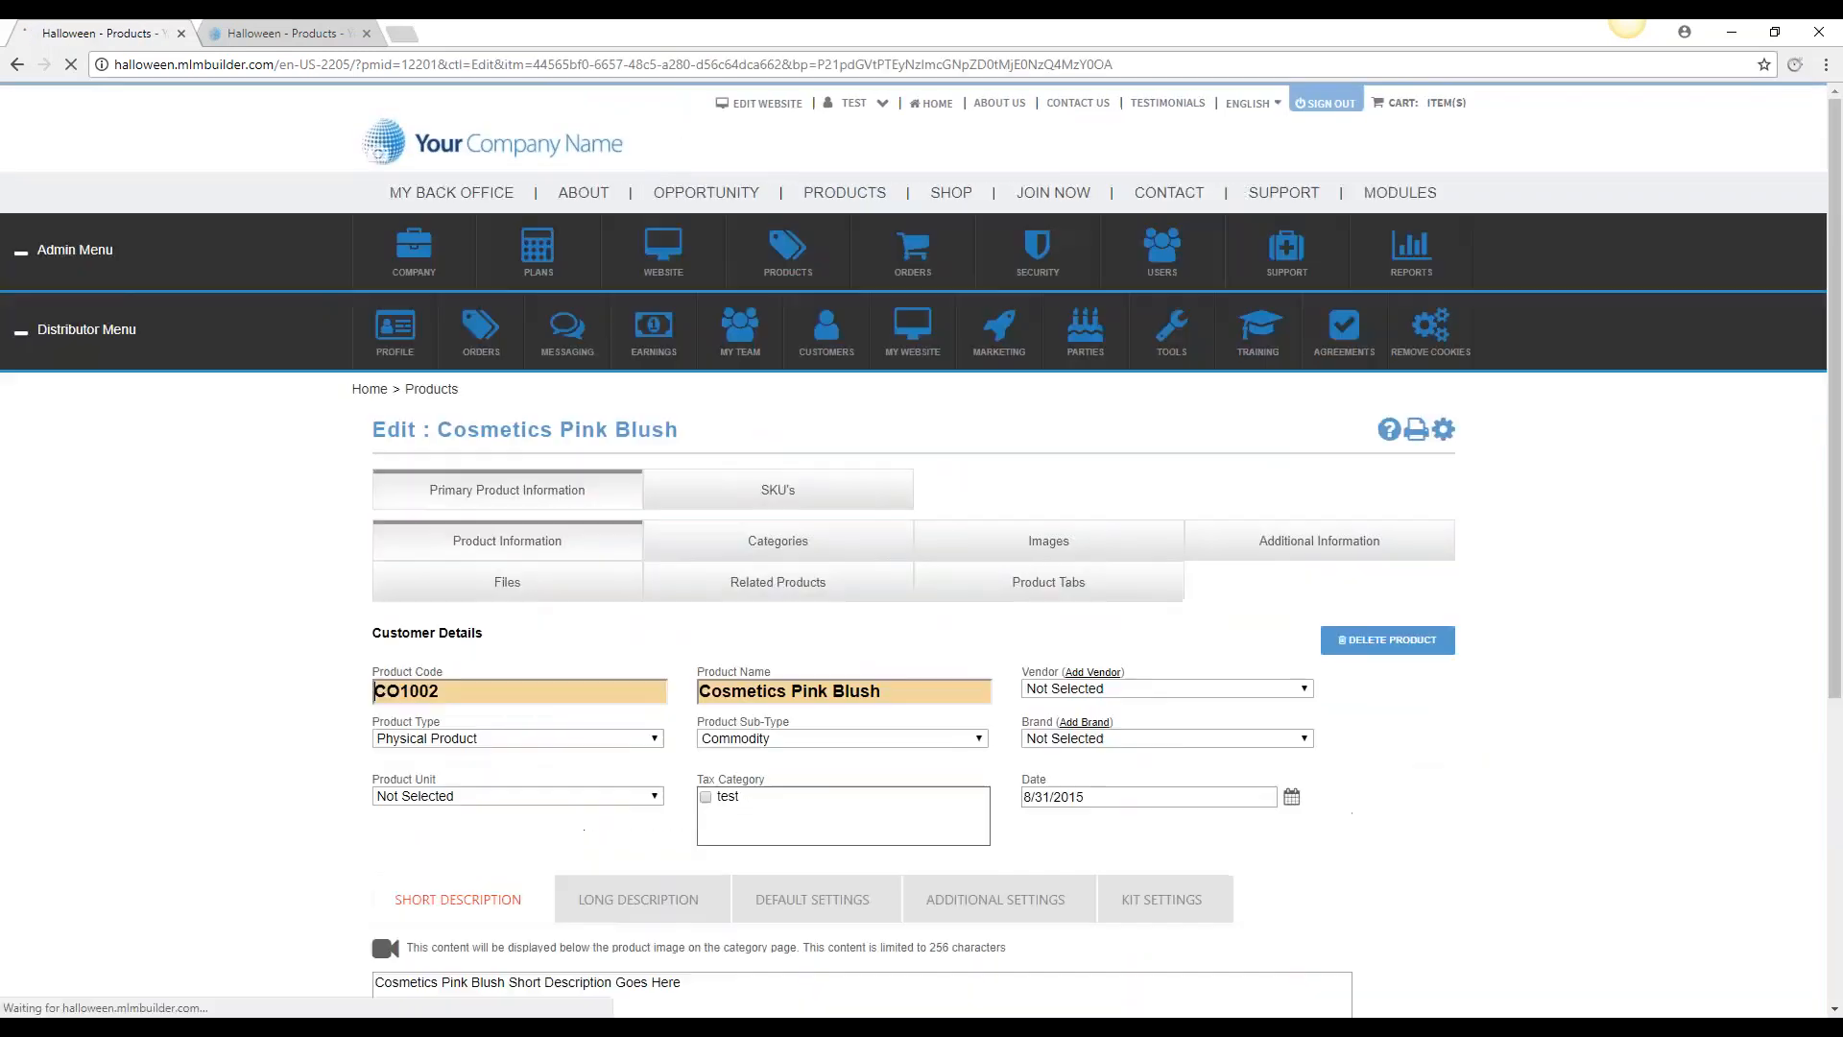
pyautogui.click(837, 491)
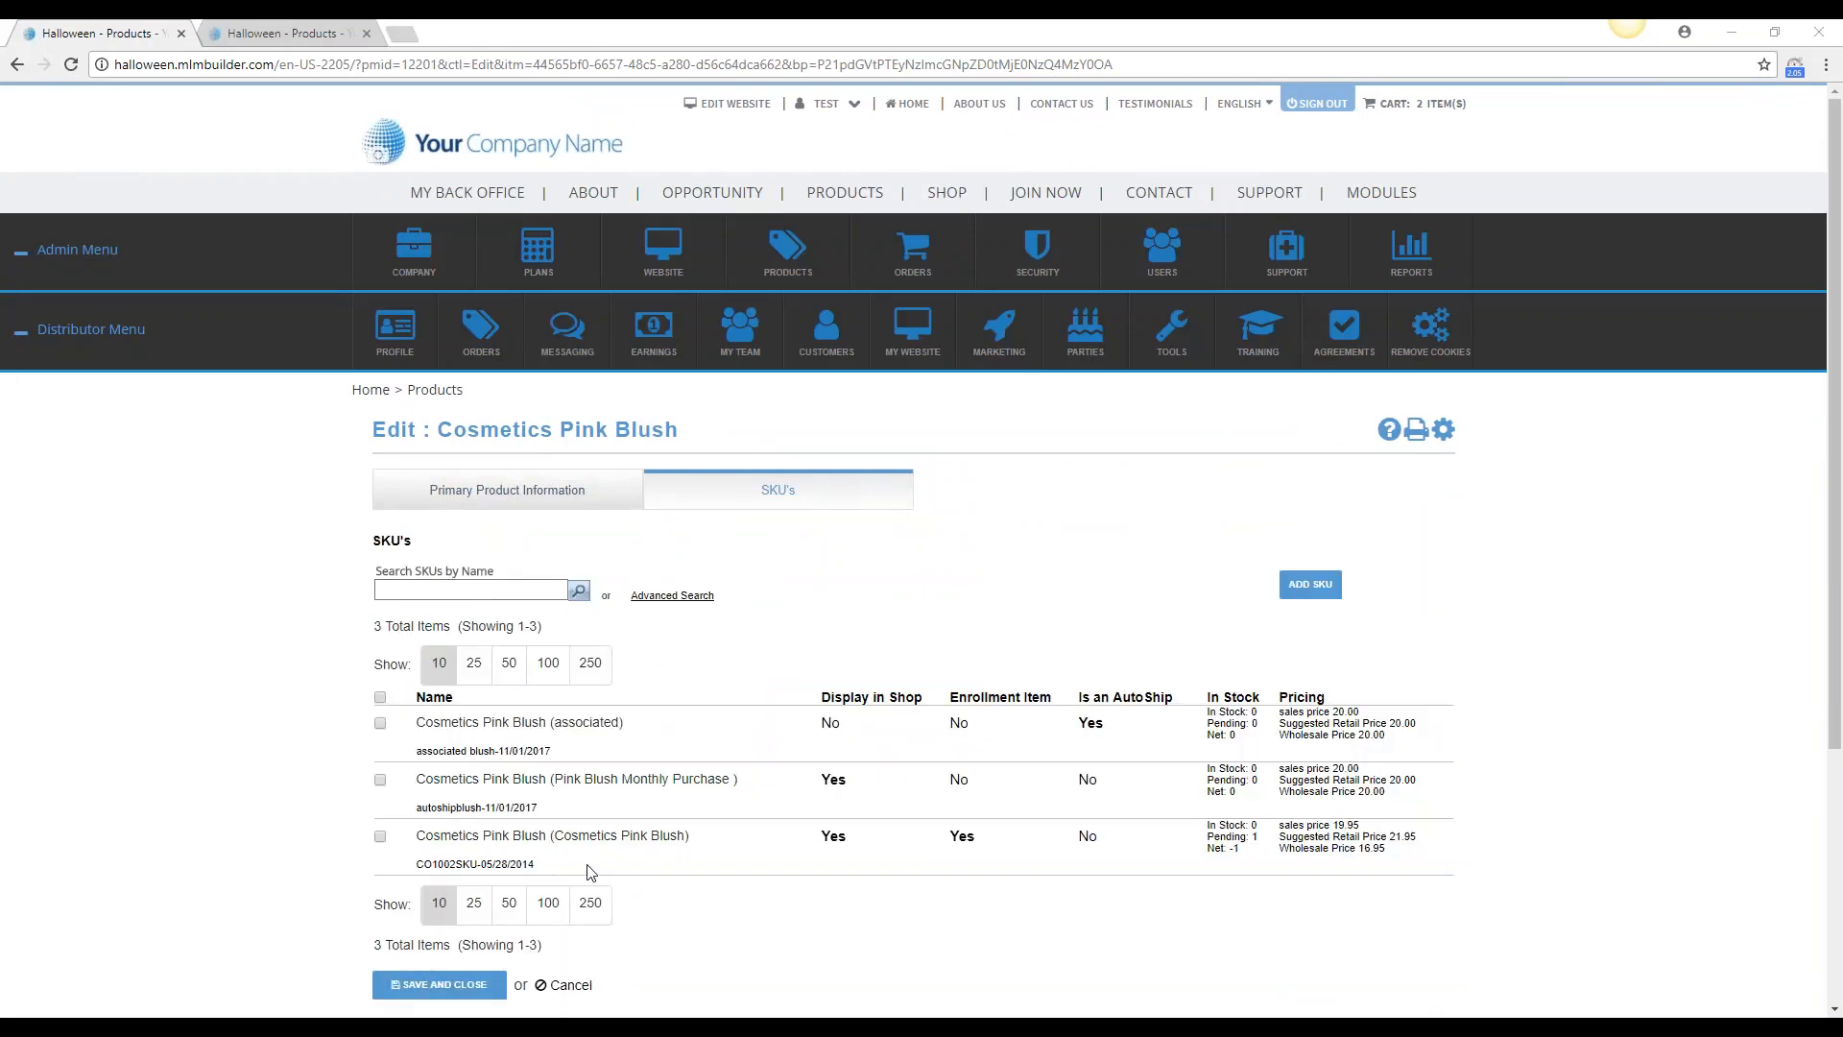
pyautogui.moveTo(596, 777)
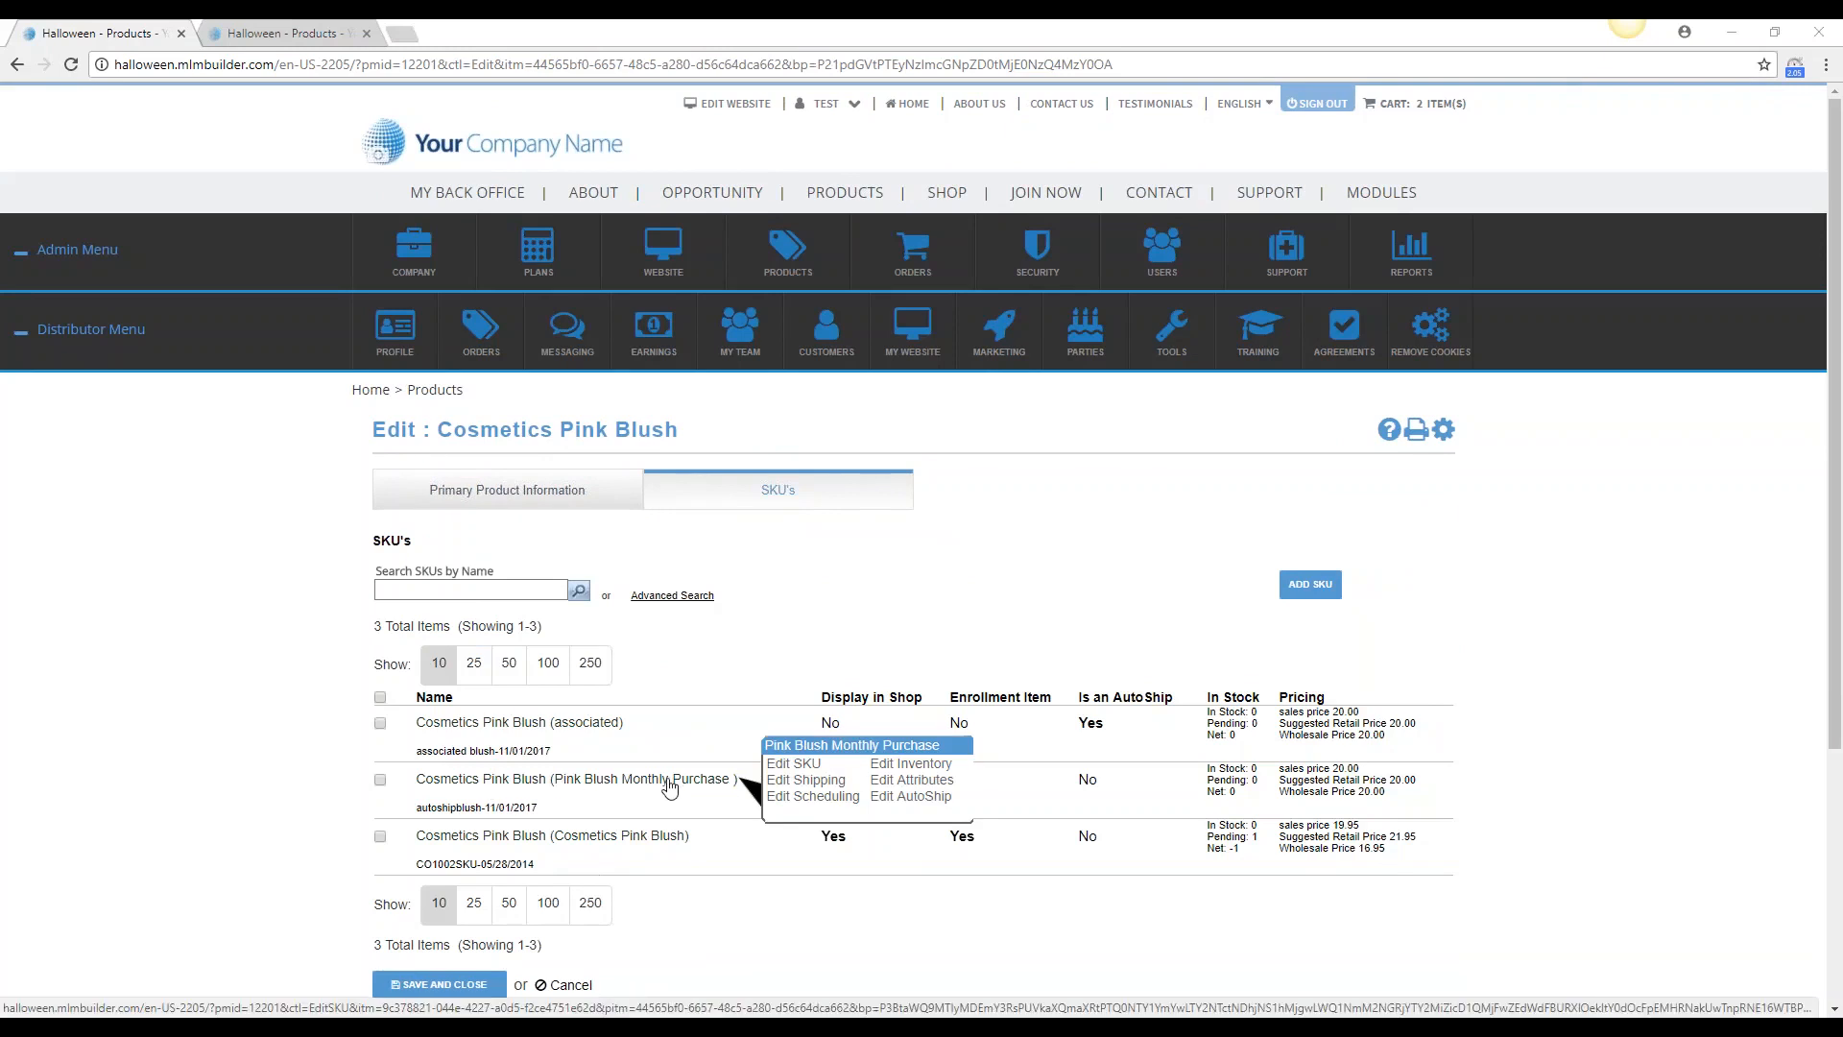
pyautogui.moveTo(586, 845)
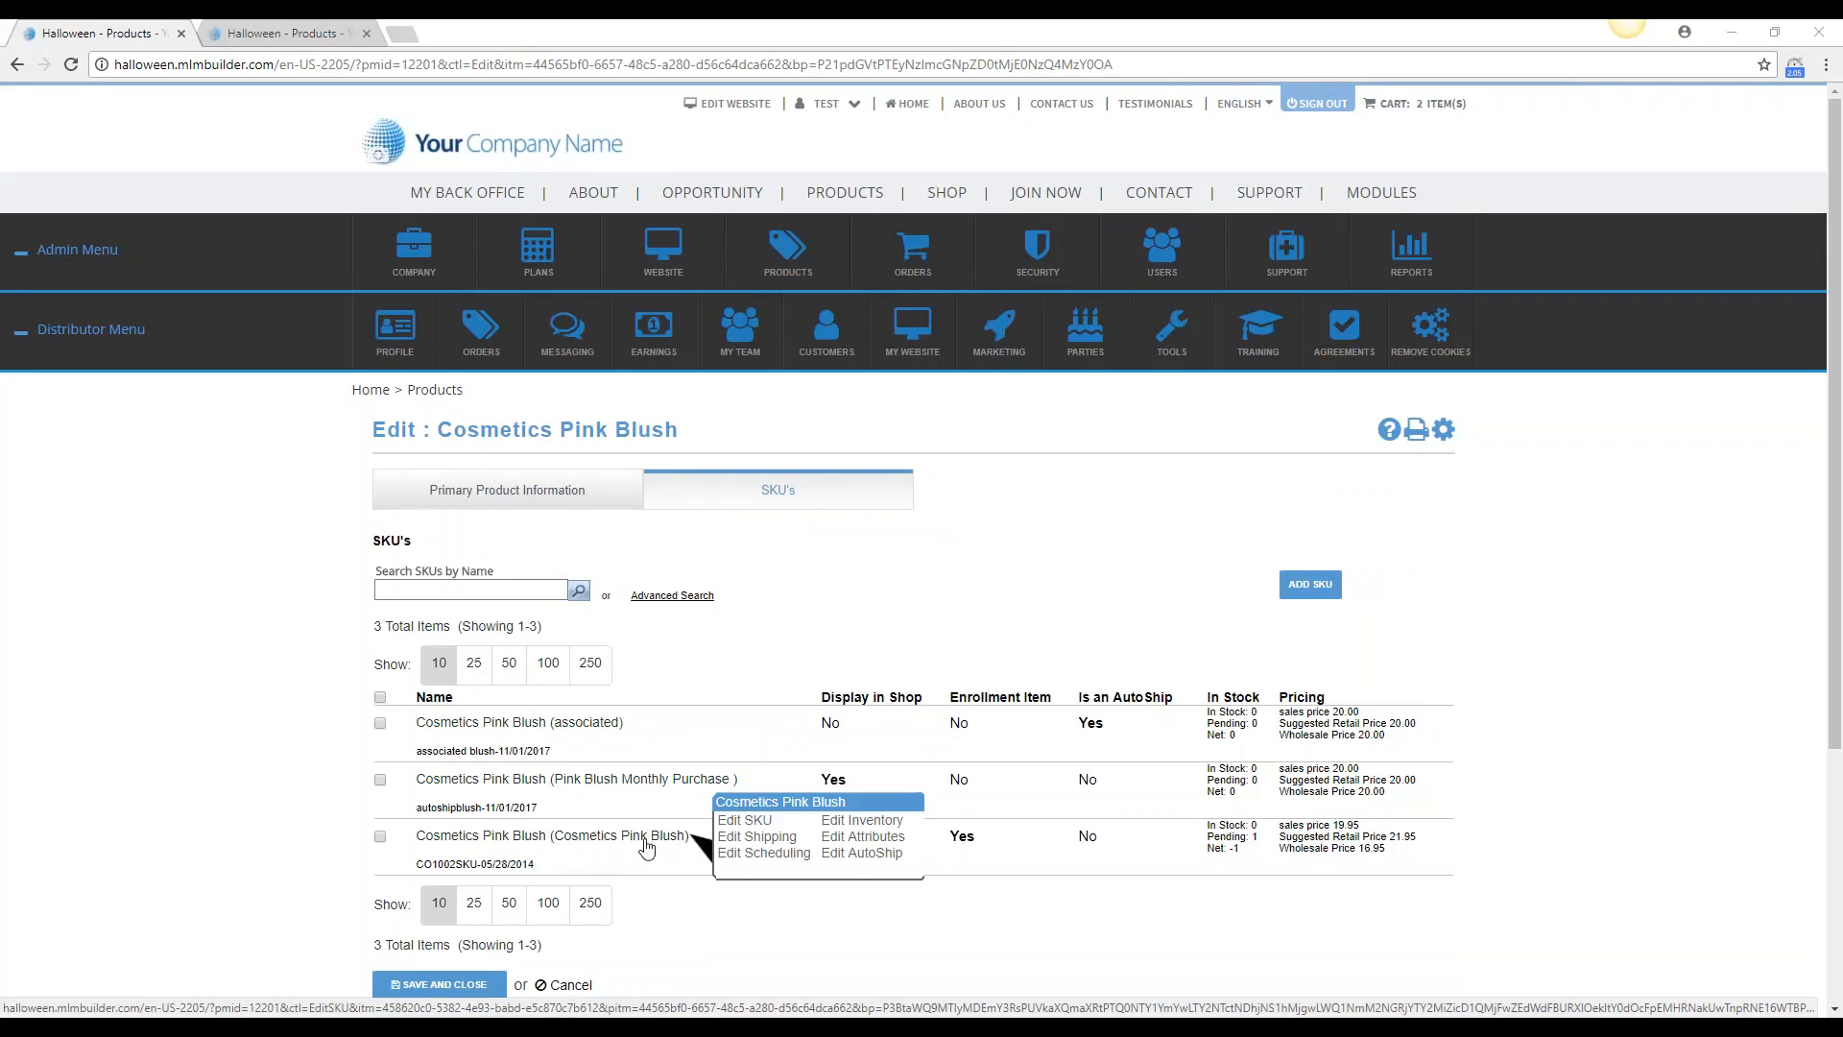
pyautogui.moveTo(598, 730)
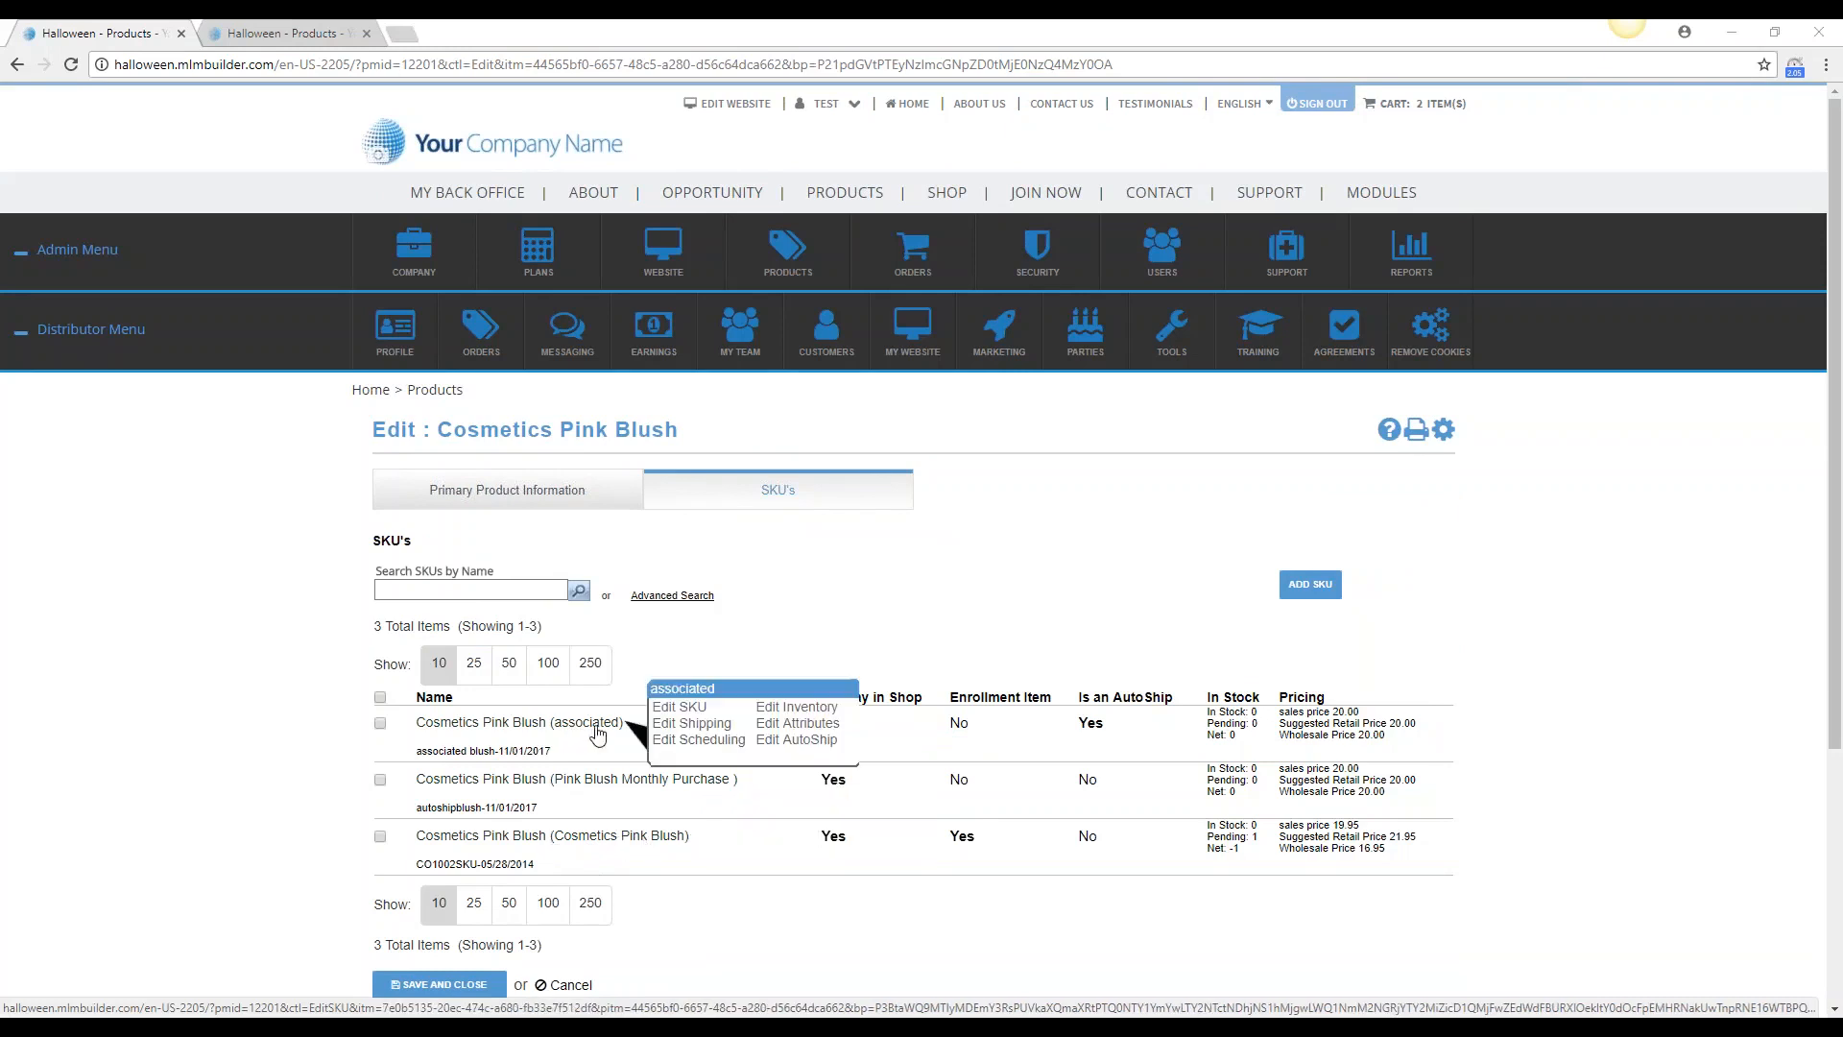
pyautogui.moveTo(731, 779)
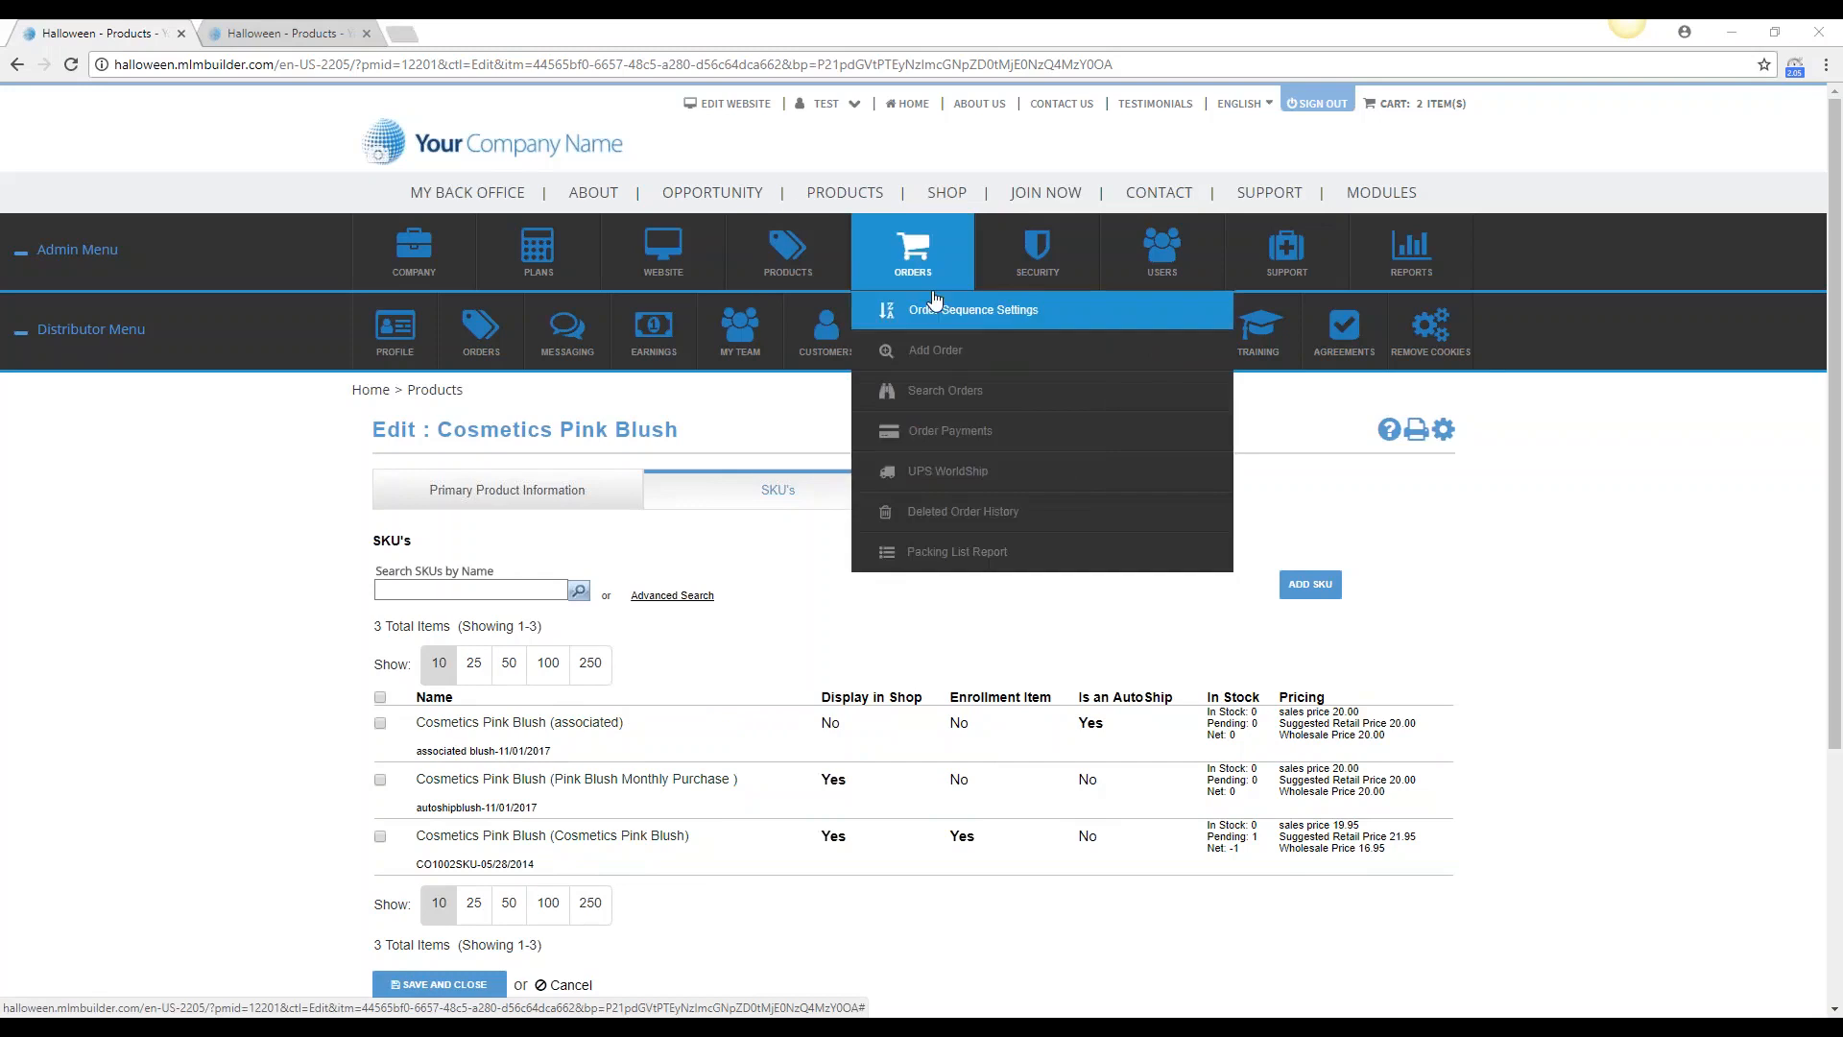
# Return to the Products list and review the SKUs of Cosmetics Nail Polish and Lipstick, including the monthly cosmetic purchase
pyautogui.moveTo(804, 315)
pyautogui.click(1169, 393)
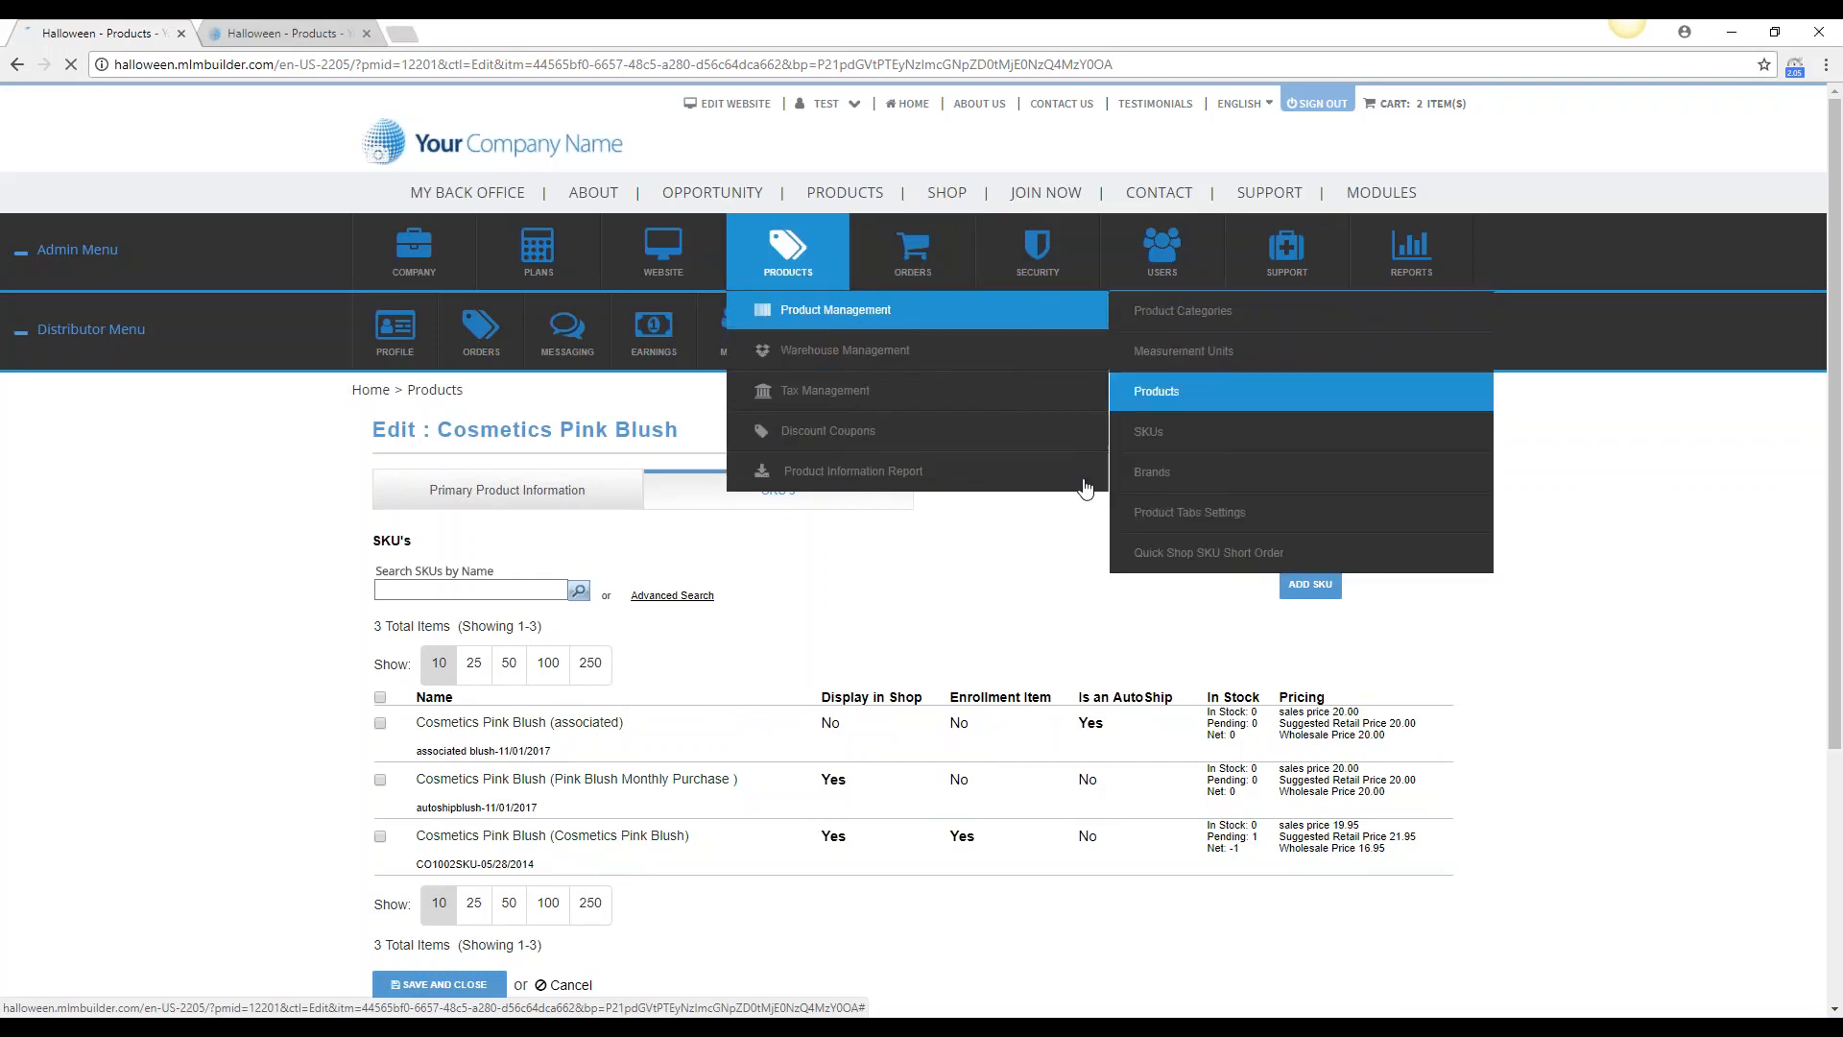
pyautogui.scroll(-5, 543, 604)
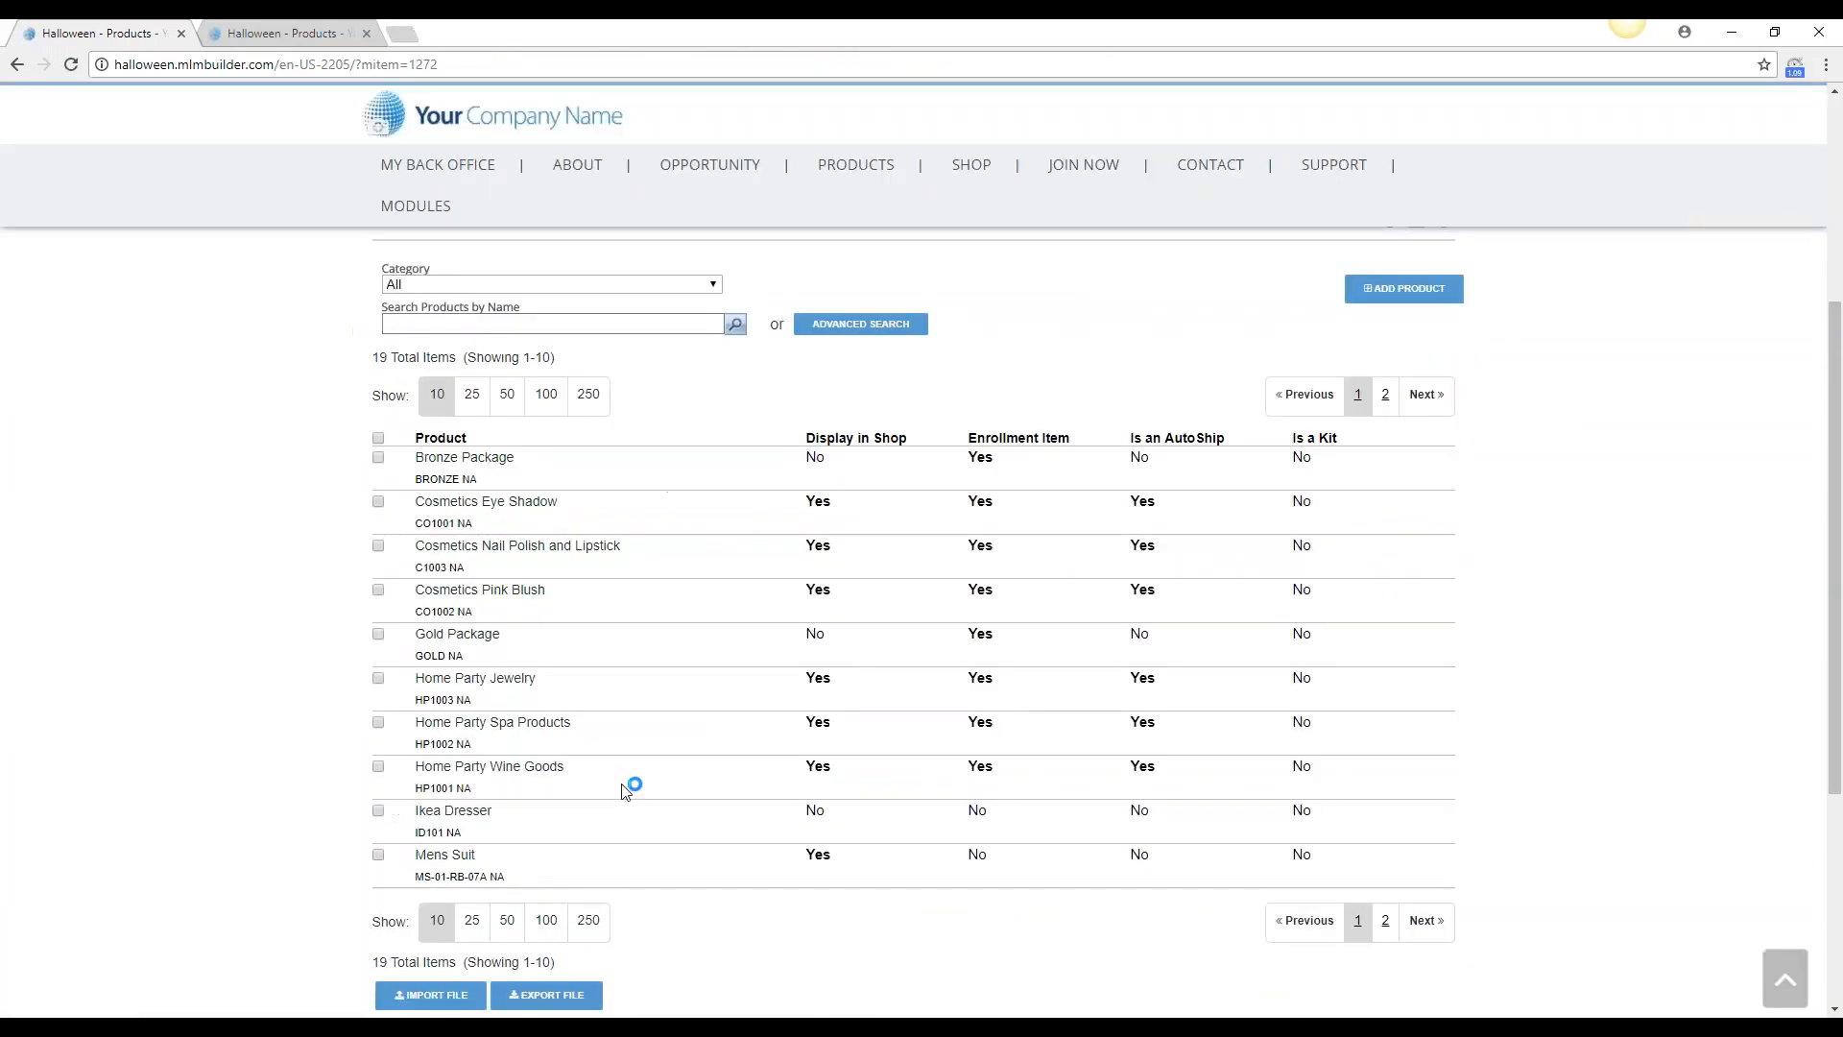
pyautogui.click(566, 547)
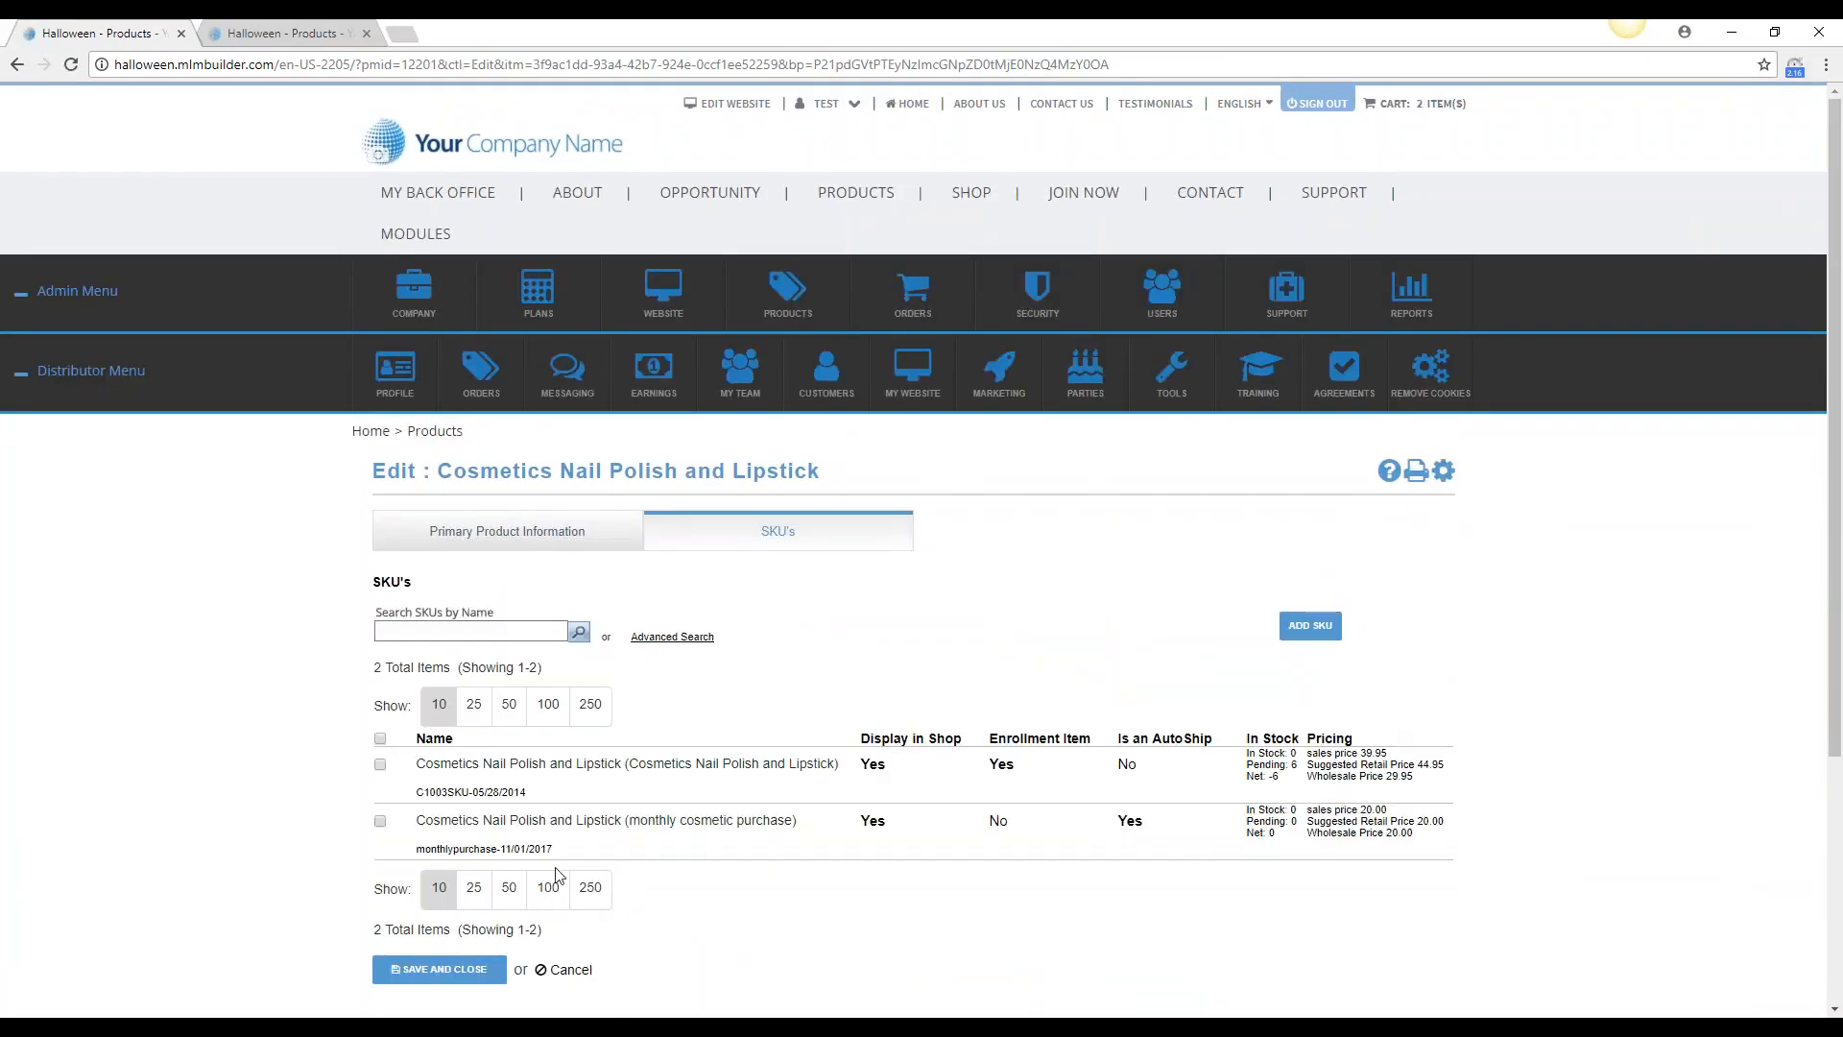
pyautogui.moveTo(538, 821)
# Open users management and filter the users to show only customers
pyautogui.moveTo(1163, 306)
pyautogui.click(1172, 355)
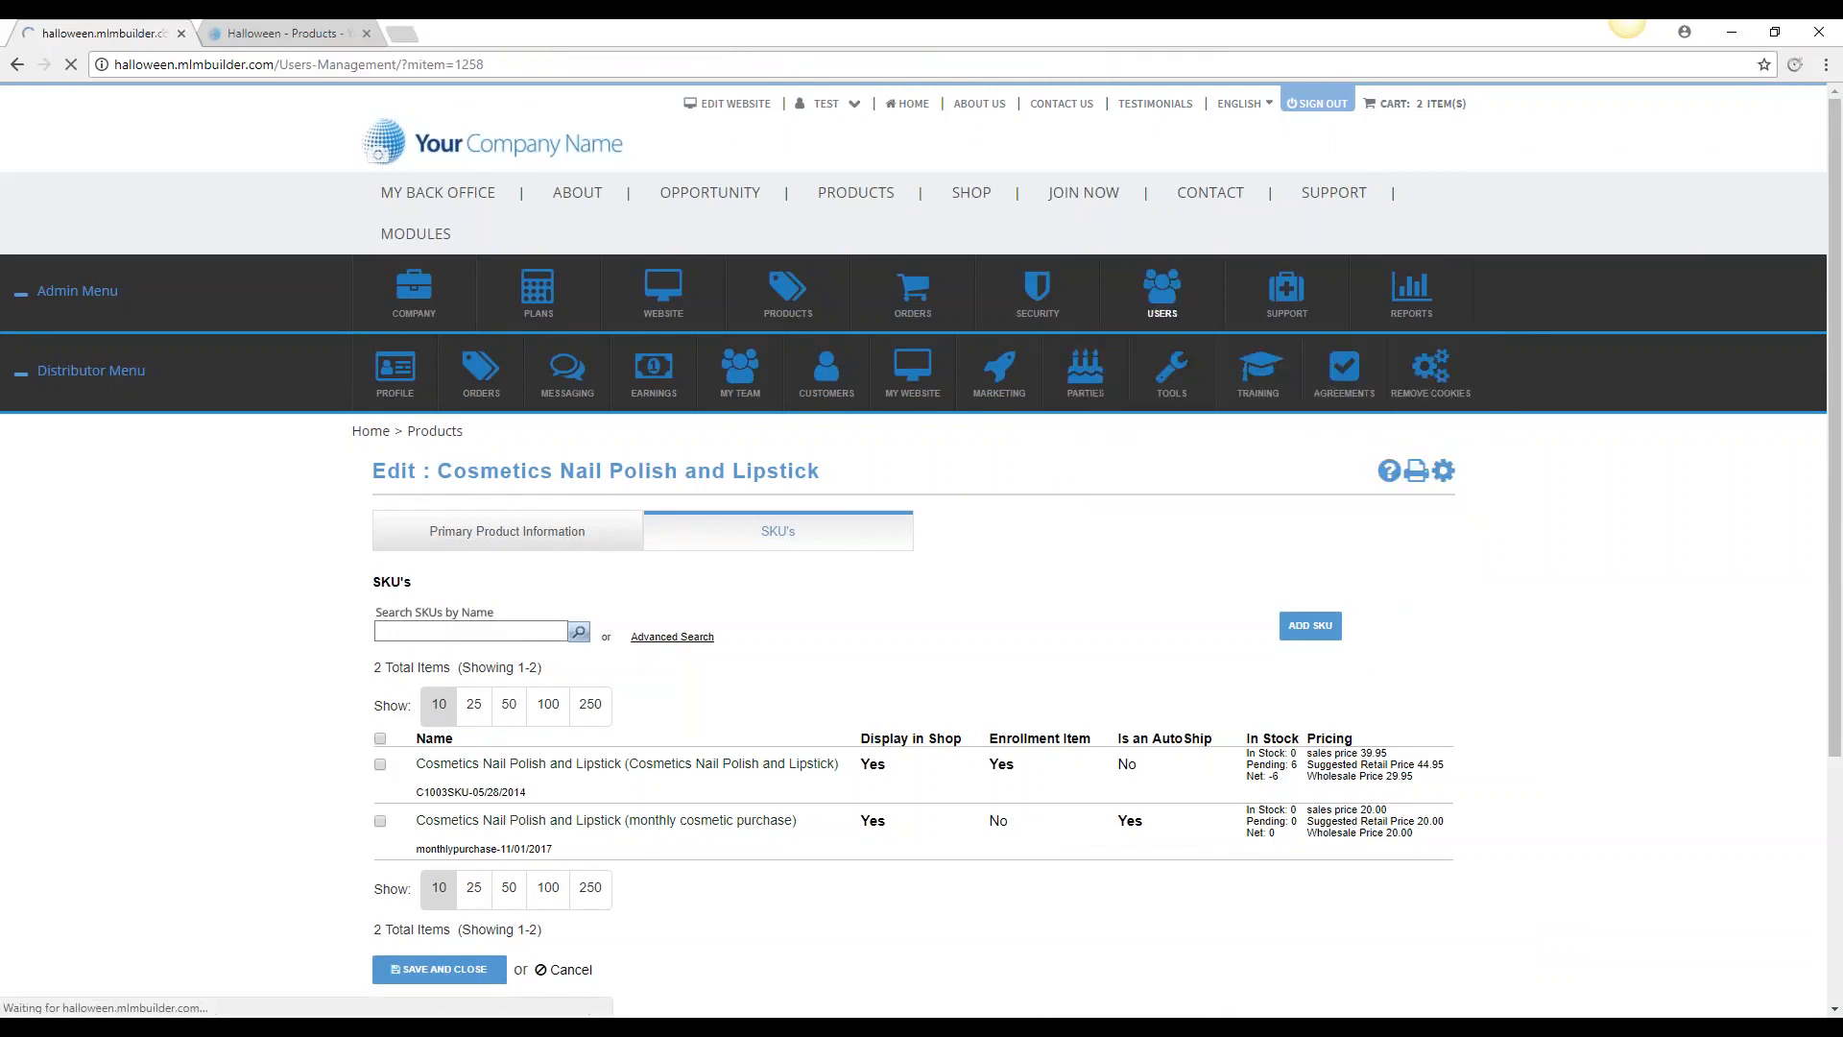
pyautogui.scroll(-5, 1621, 600)
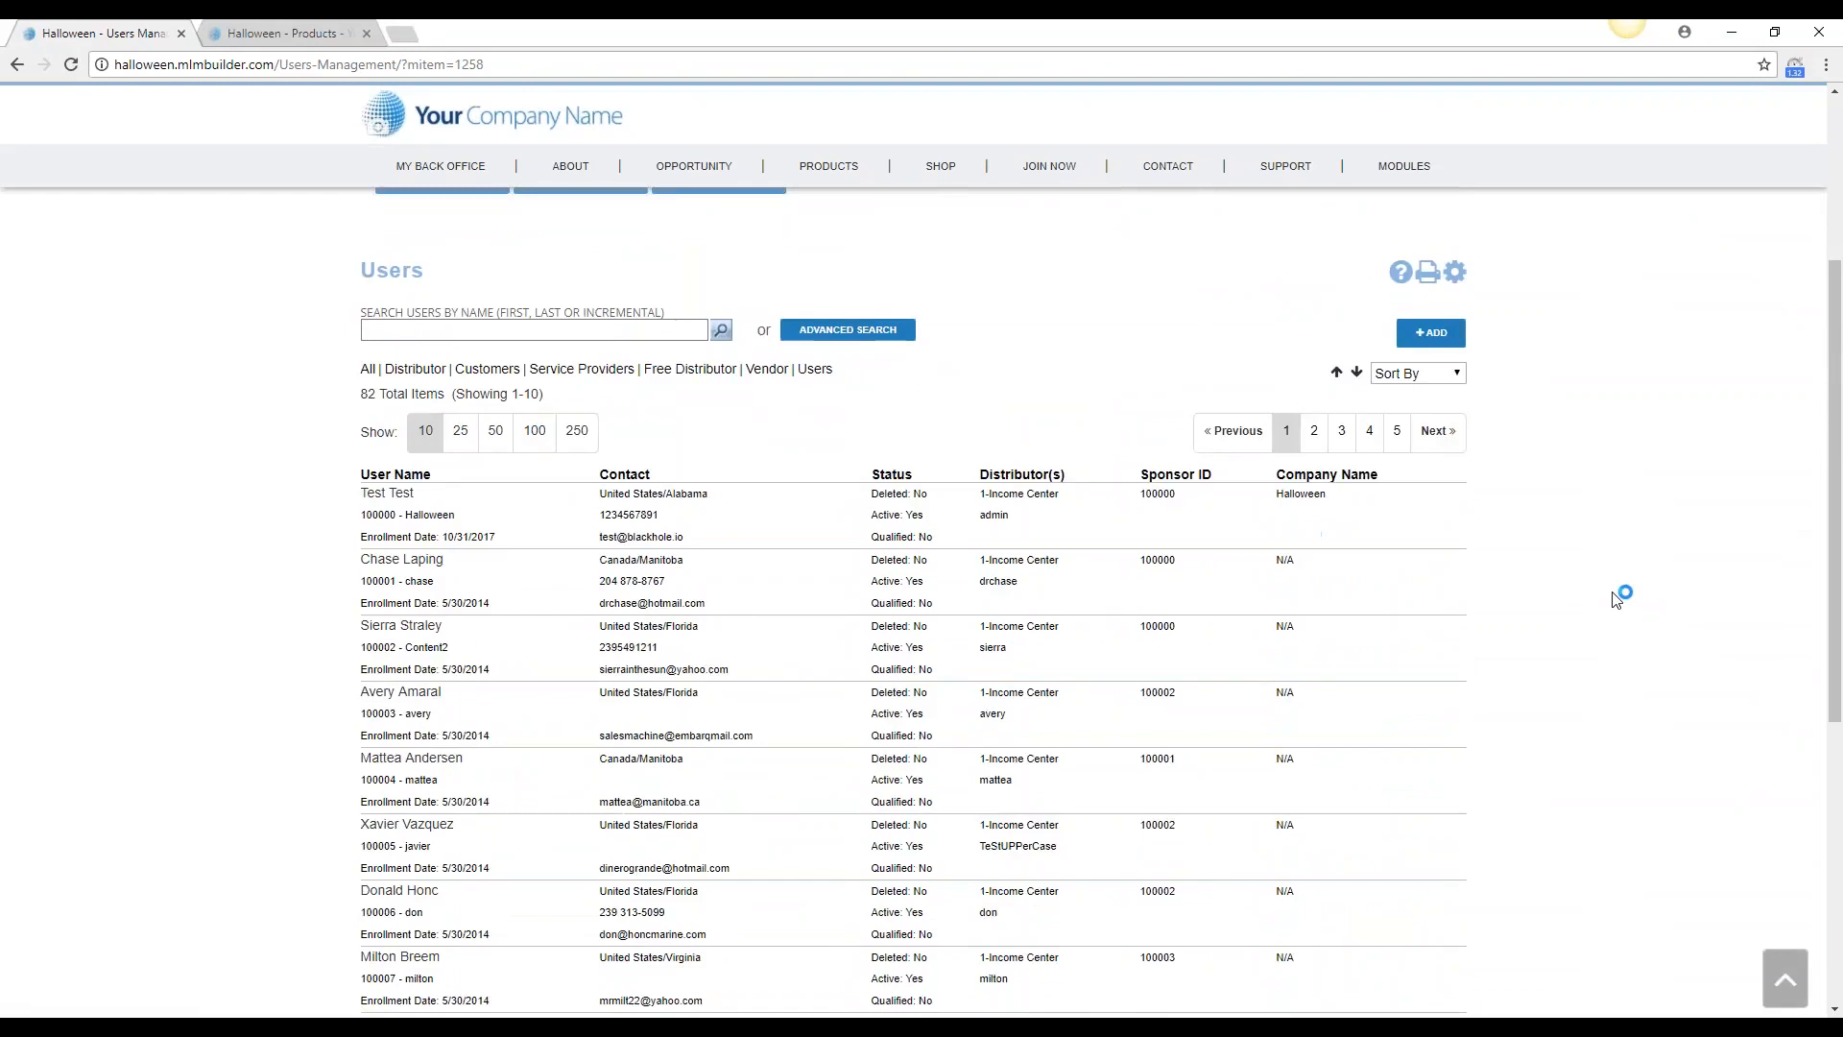
pyautogui.scroll(2, 614, 485)
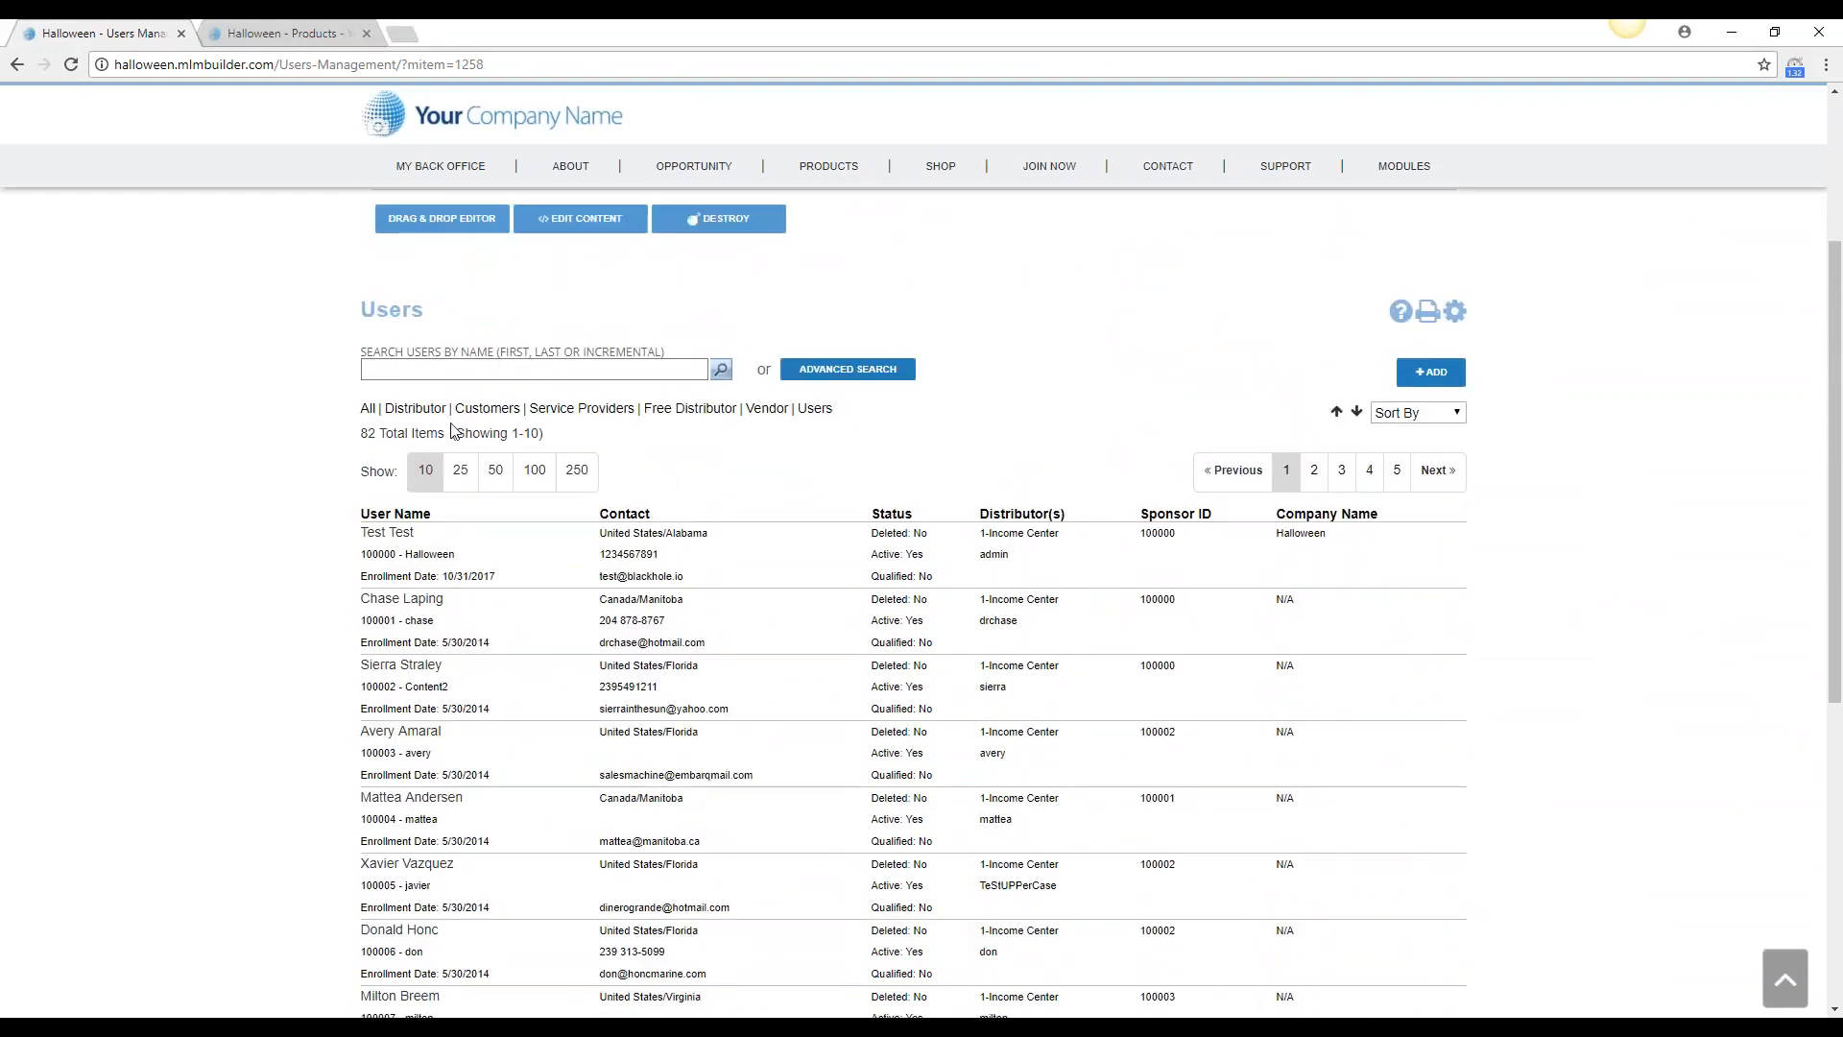
pyautogui.click(484, 408)
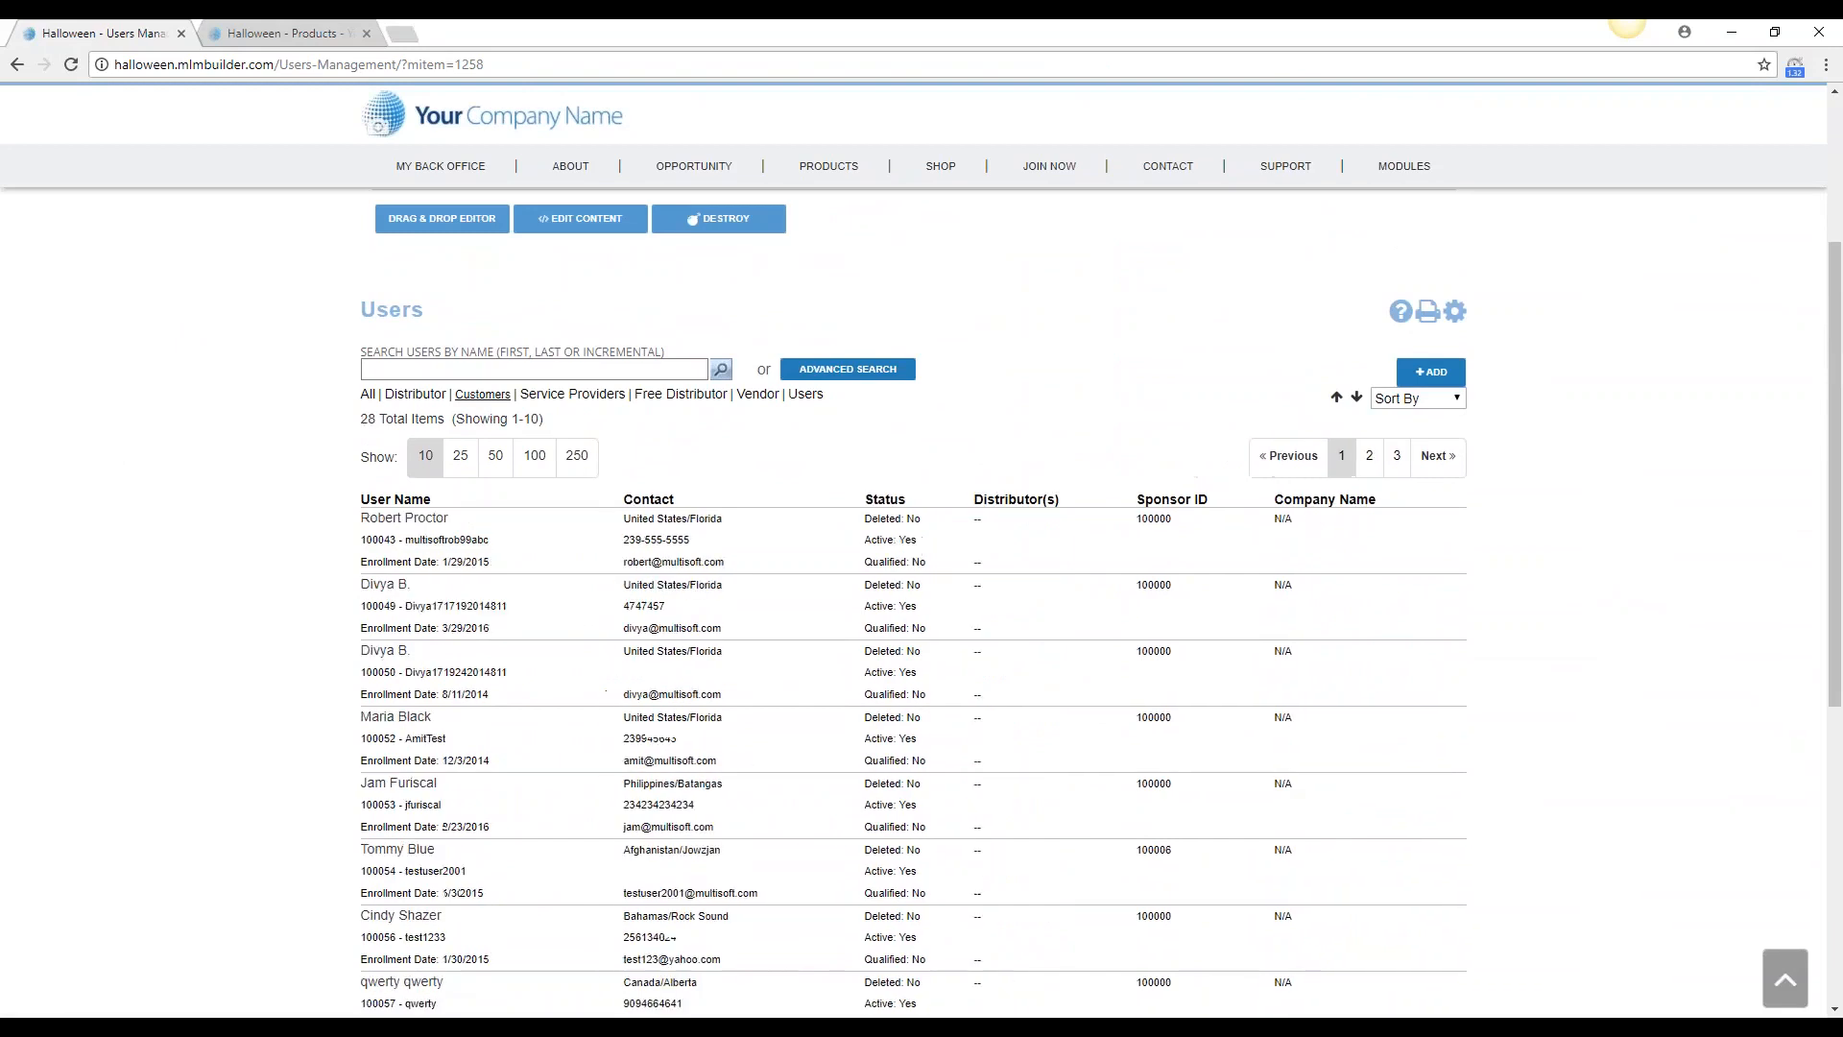
# Sign in as the listed customer located in Bahamas/Rock Sound
pyautogui.scroll(-1, 338, 748)
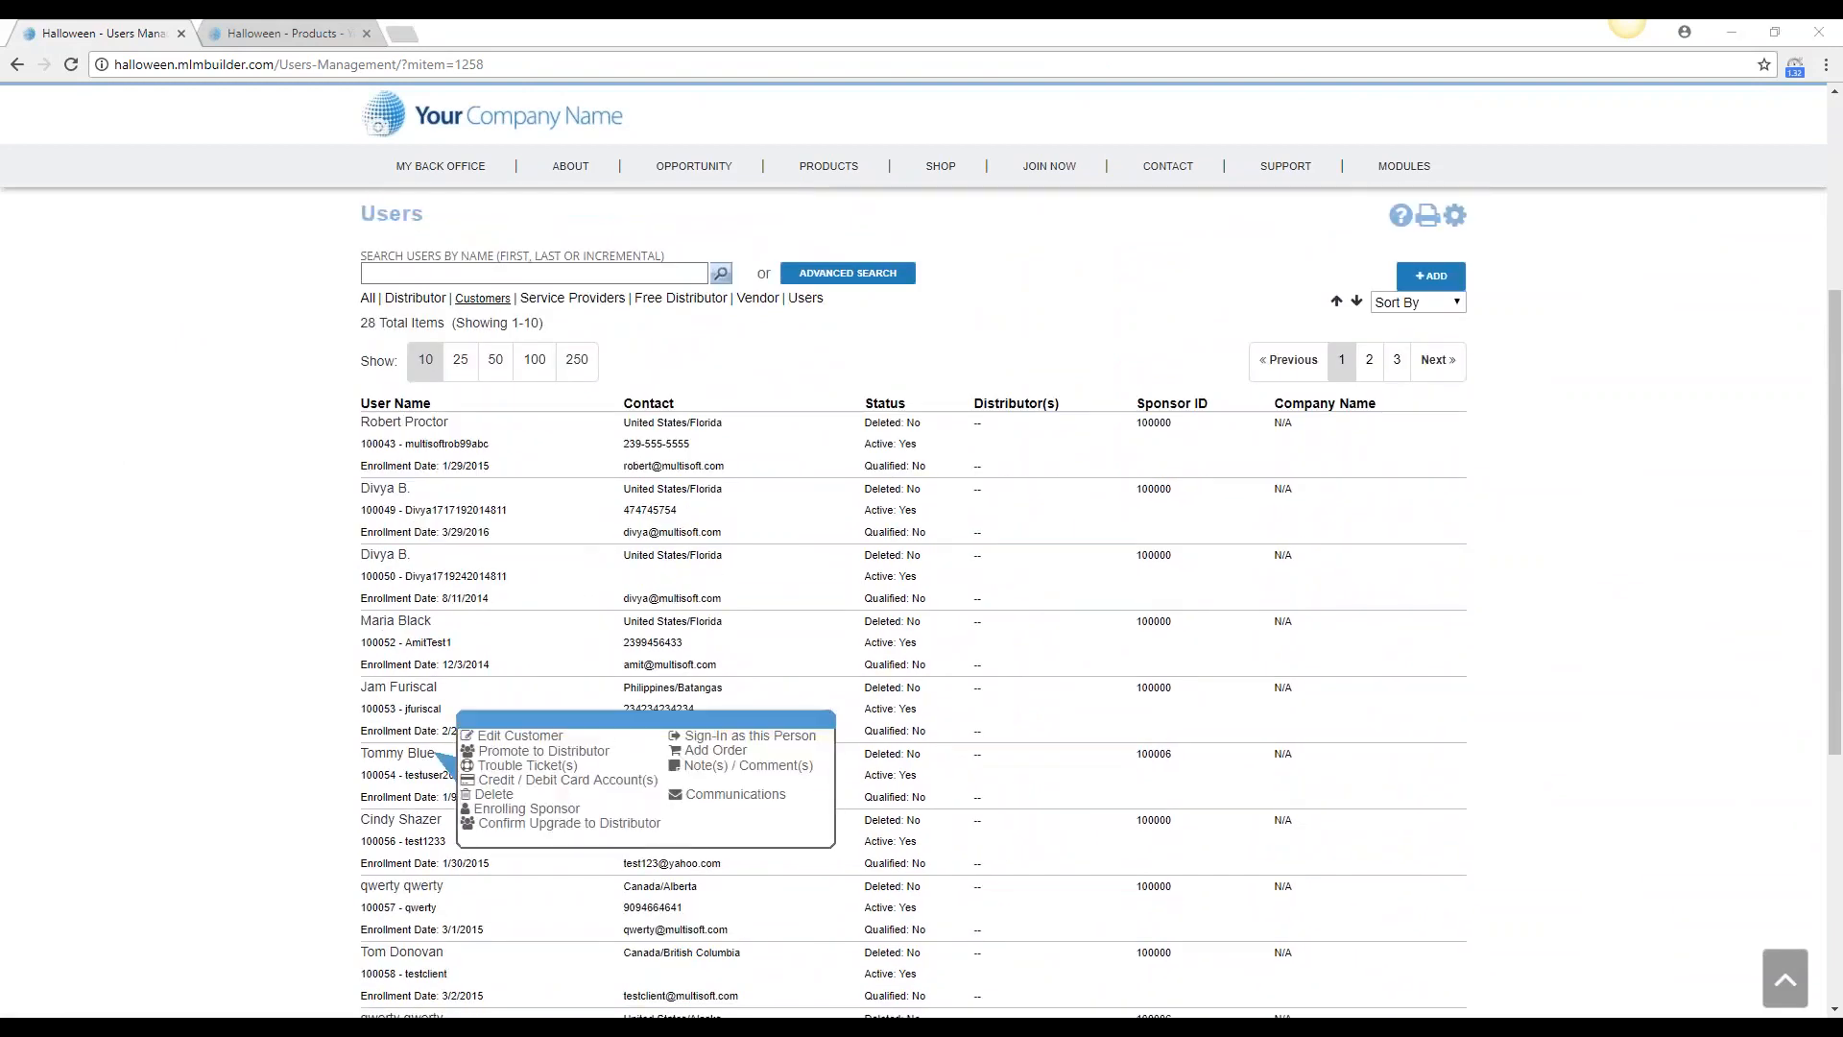
pyautogui.scroll(-2, 370, 754)
pyautogui.moveTo(371, 638)
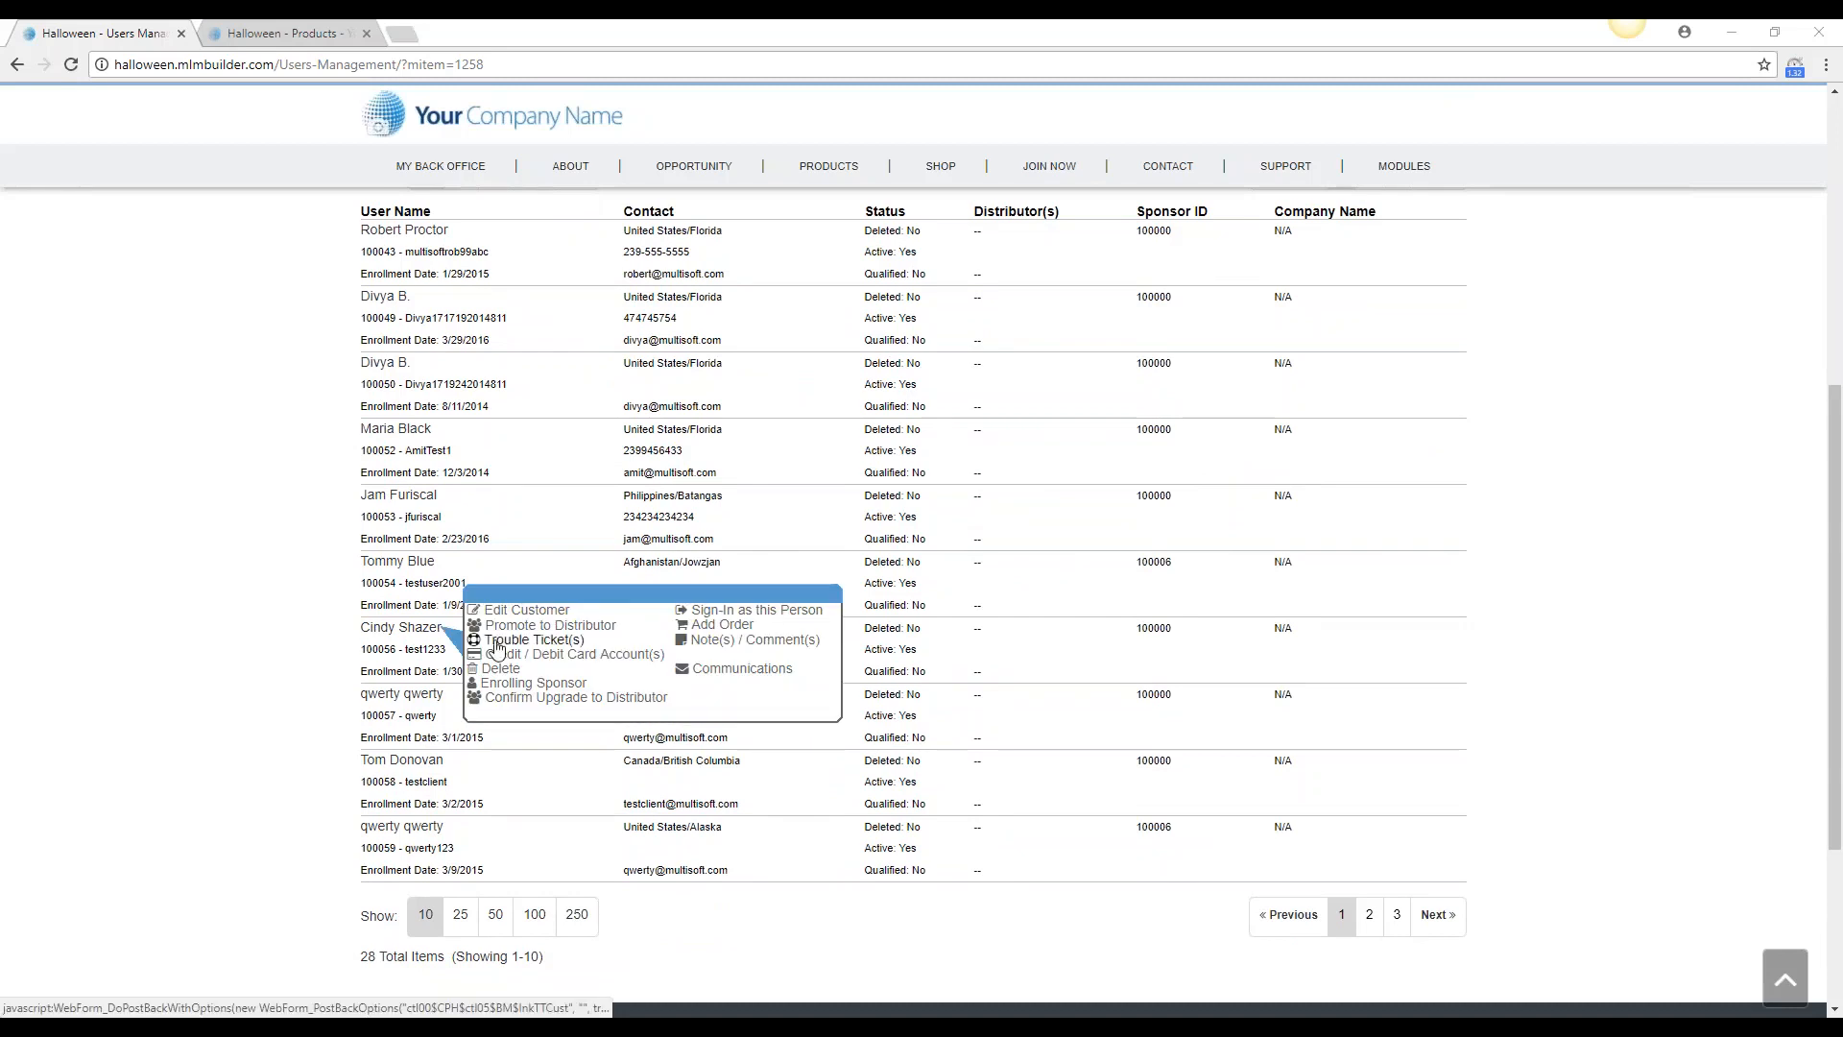
pyautogui.click(728, 611)
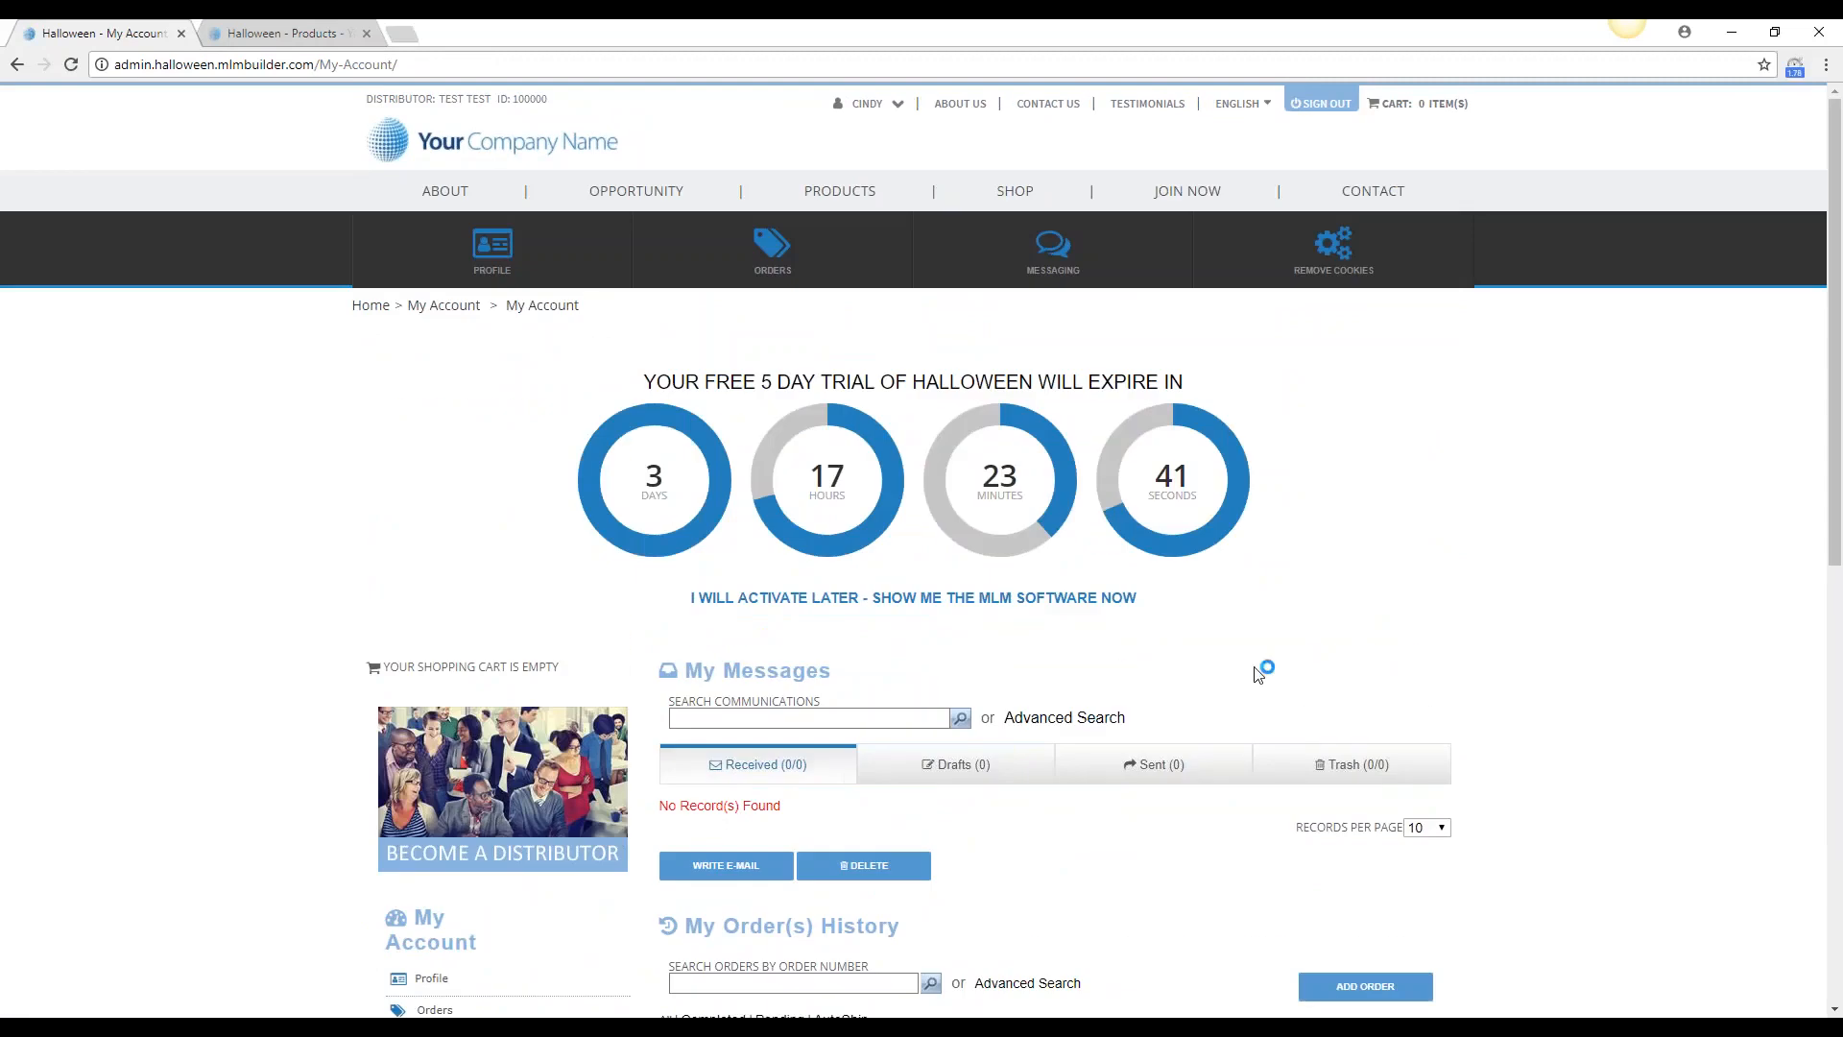
# Open the shop catalog as the signed-in customer and view the purchase options of Cosmetics Pink Blush
pyautogui.moveTo(1023, 202)
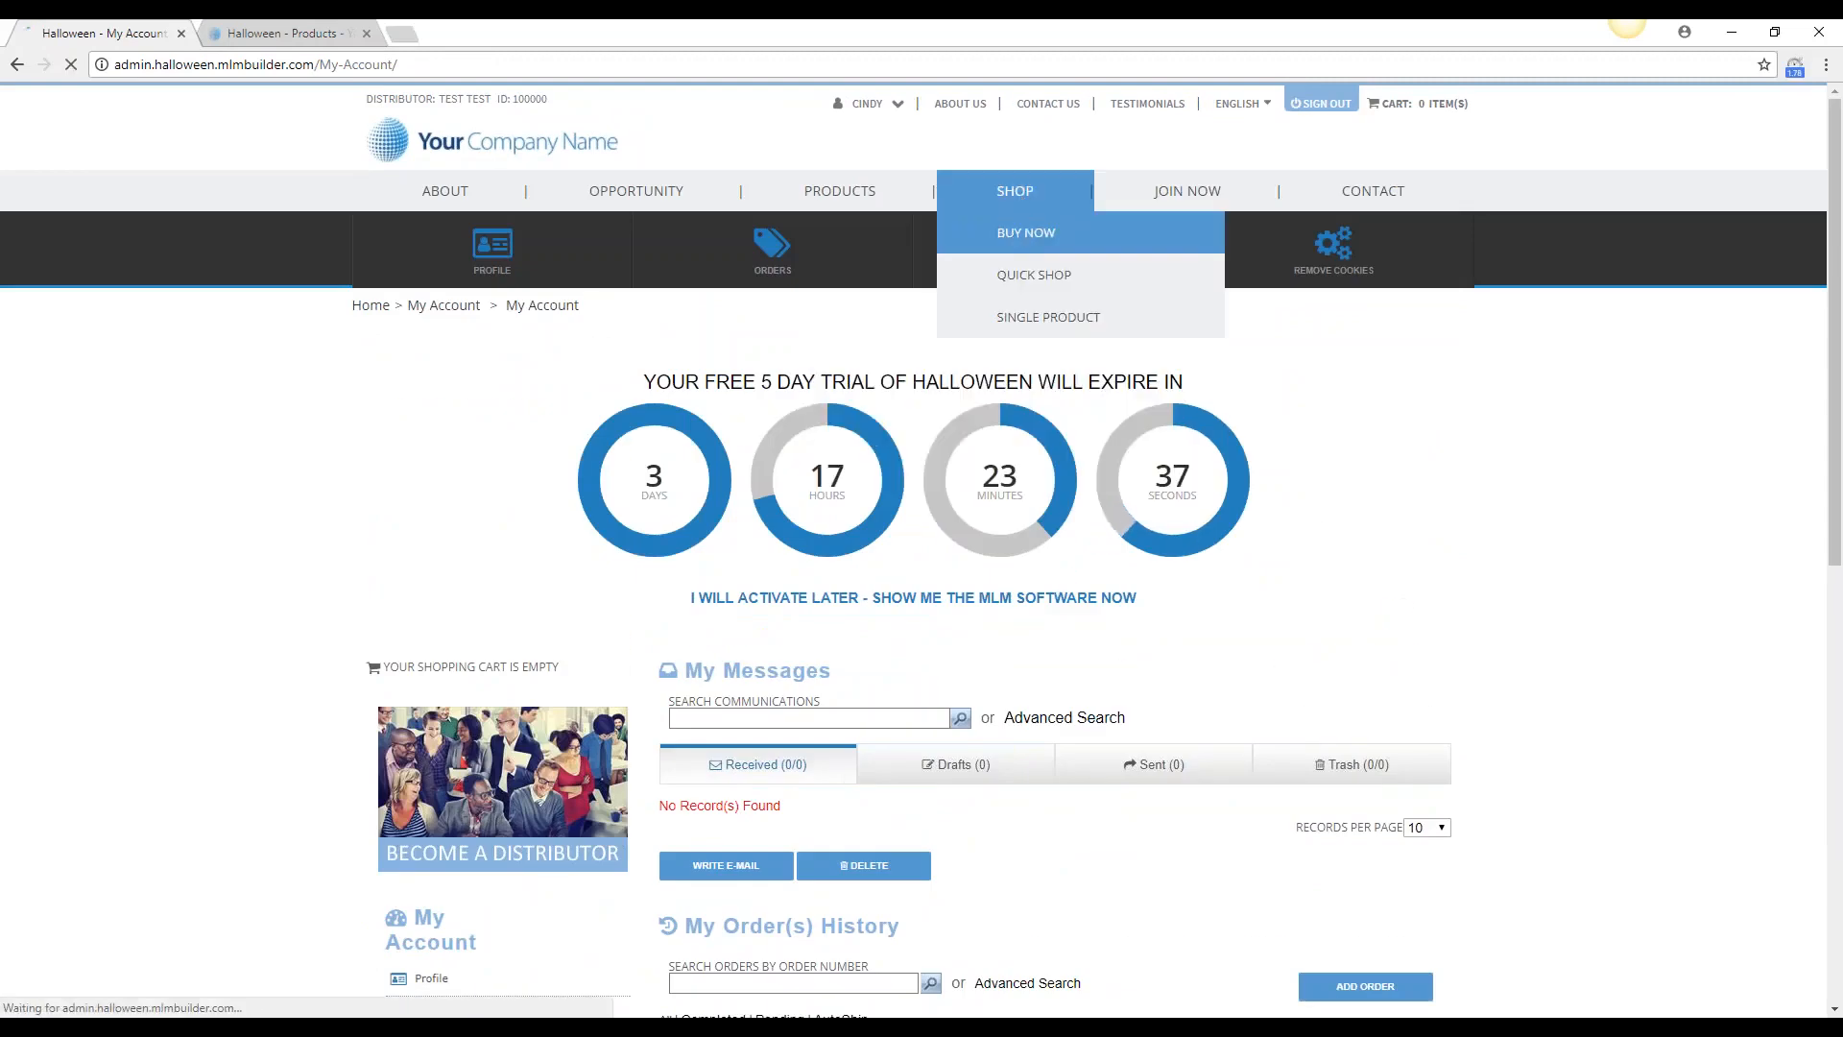
pyautogui.click(1025, 233)
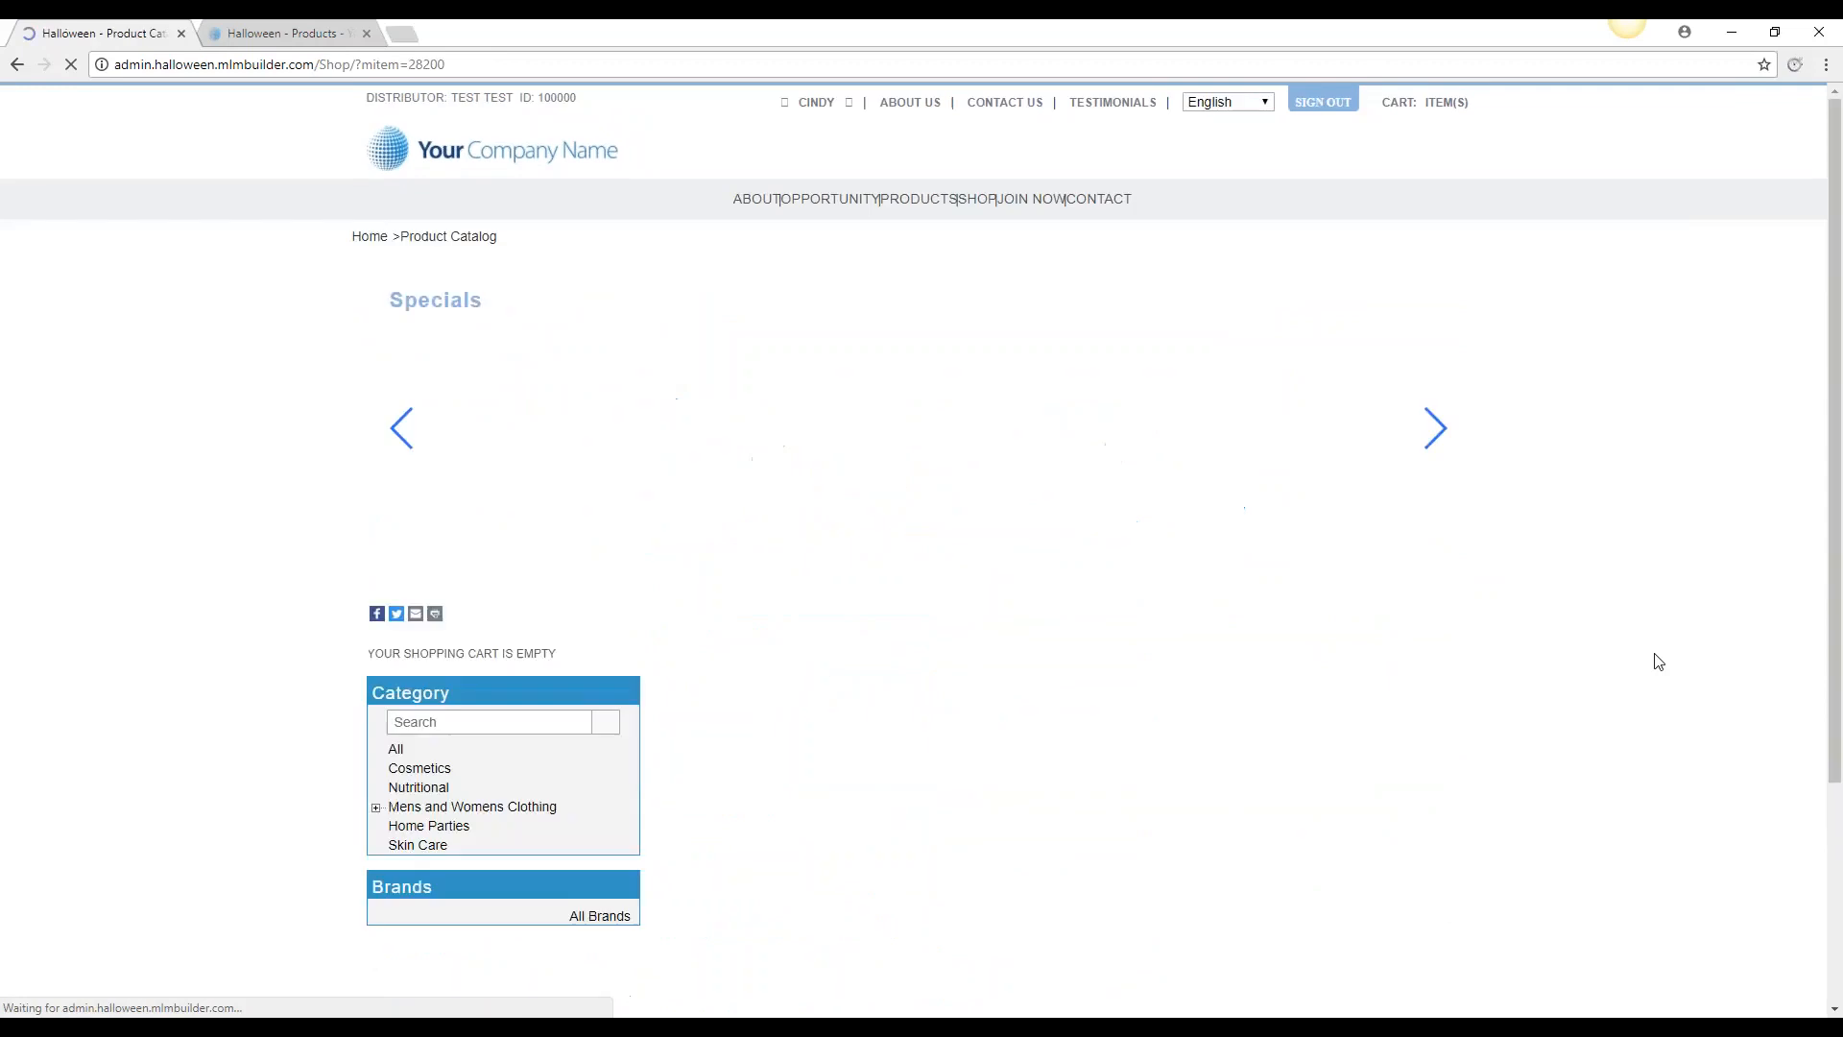
pyautogui.scroll(-7, 1591, 589)
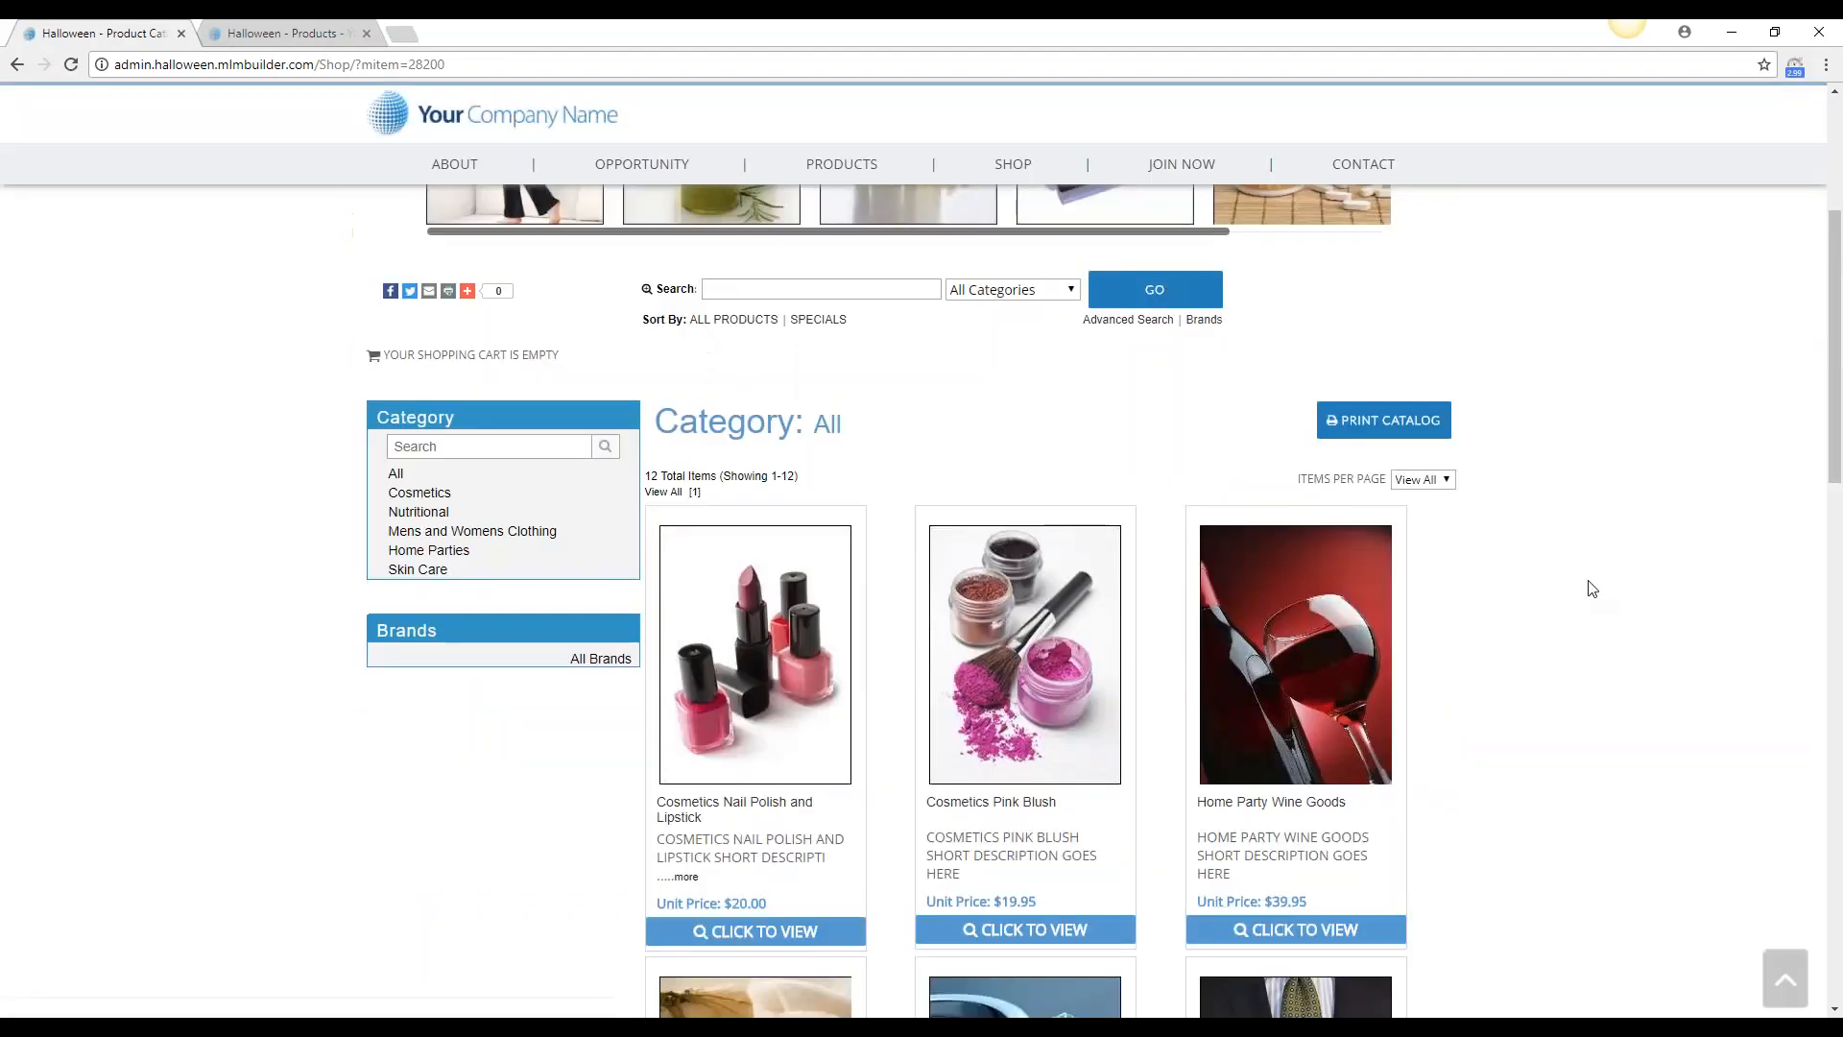
pyautogui.click(1083, 650)
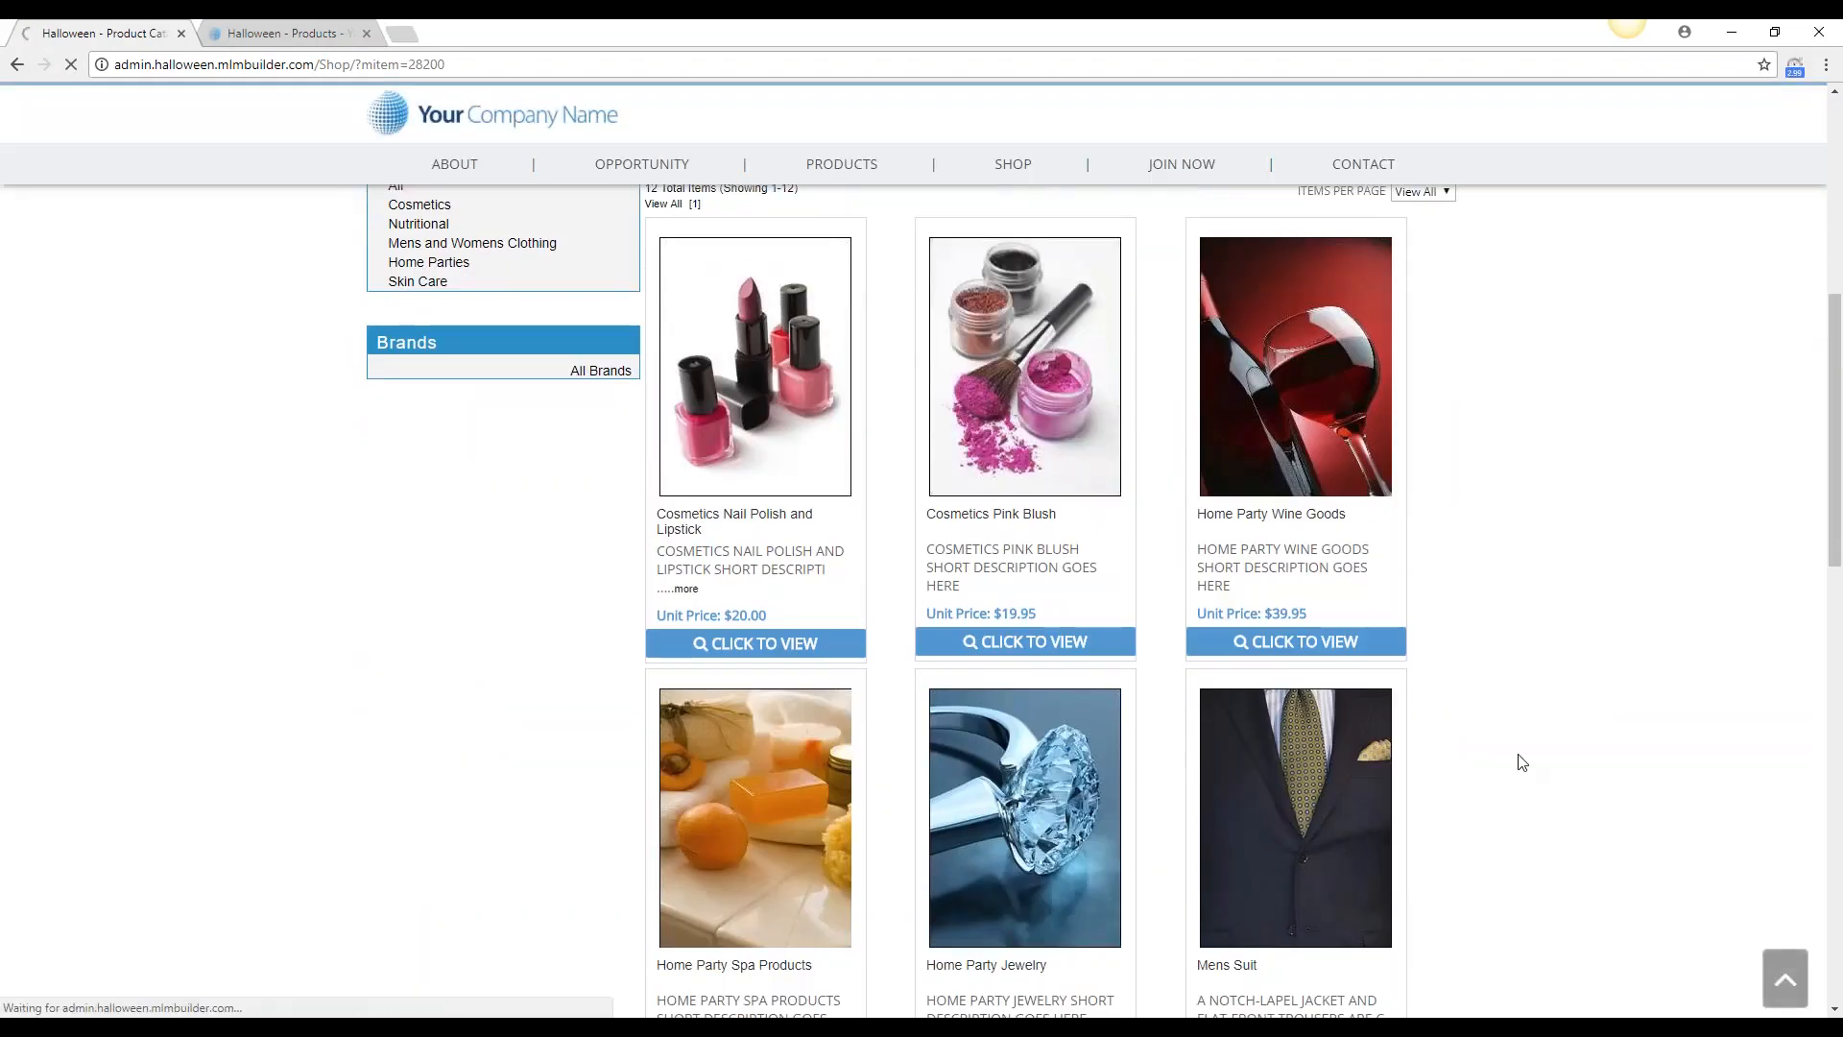
pyautogui.scroll(-4, 1604, 749)
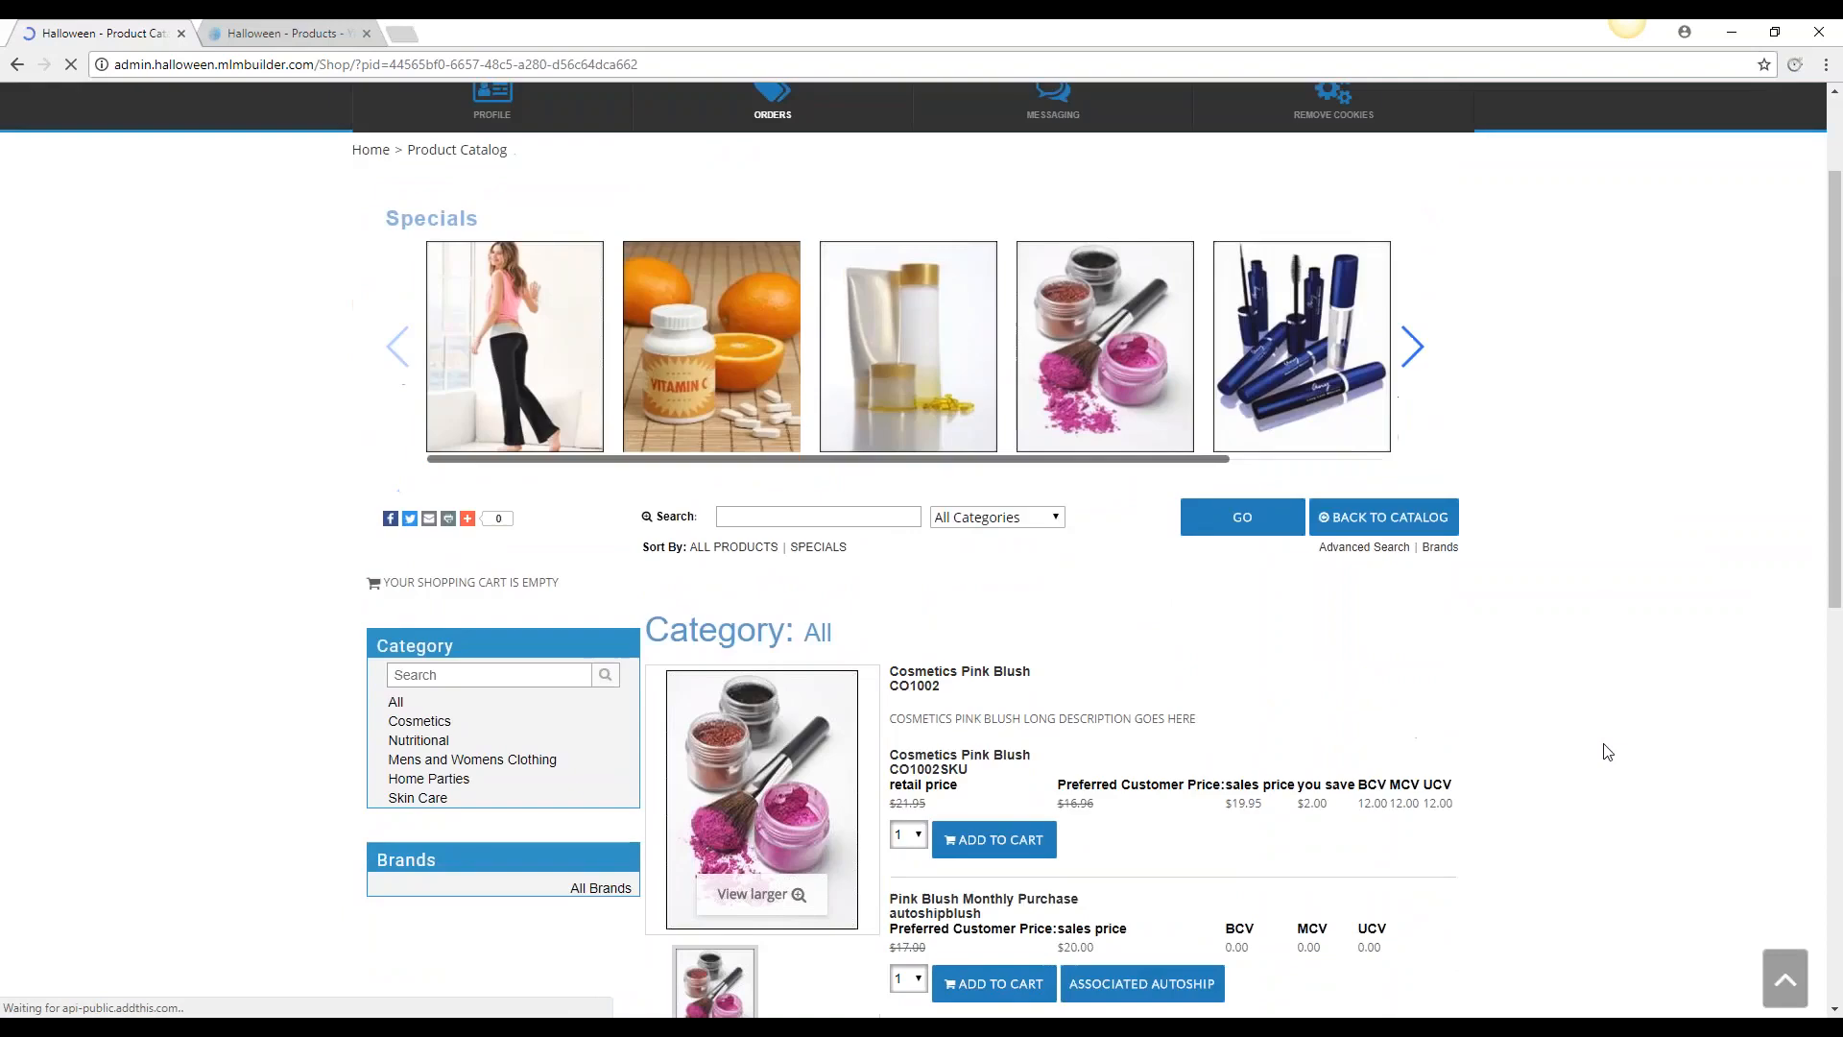